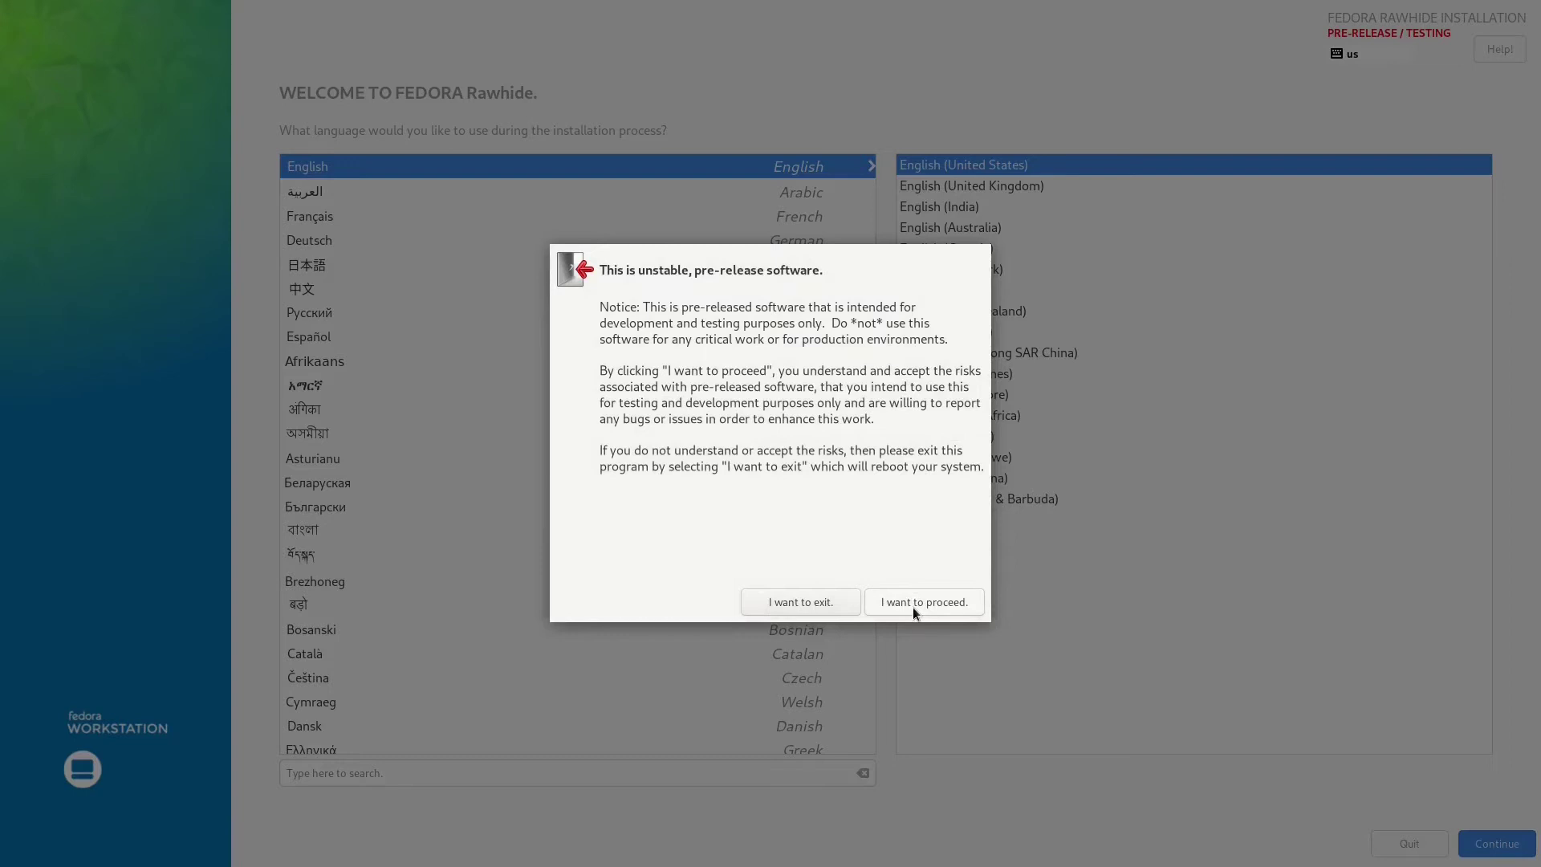
Accept the installer's pre-release software warning.
click(913, 610)
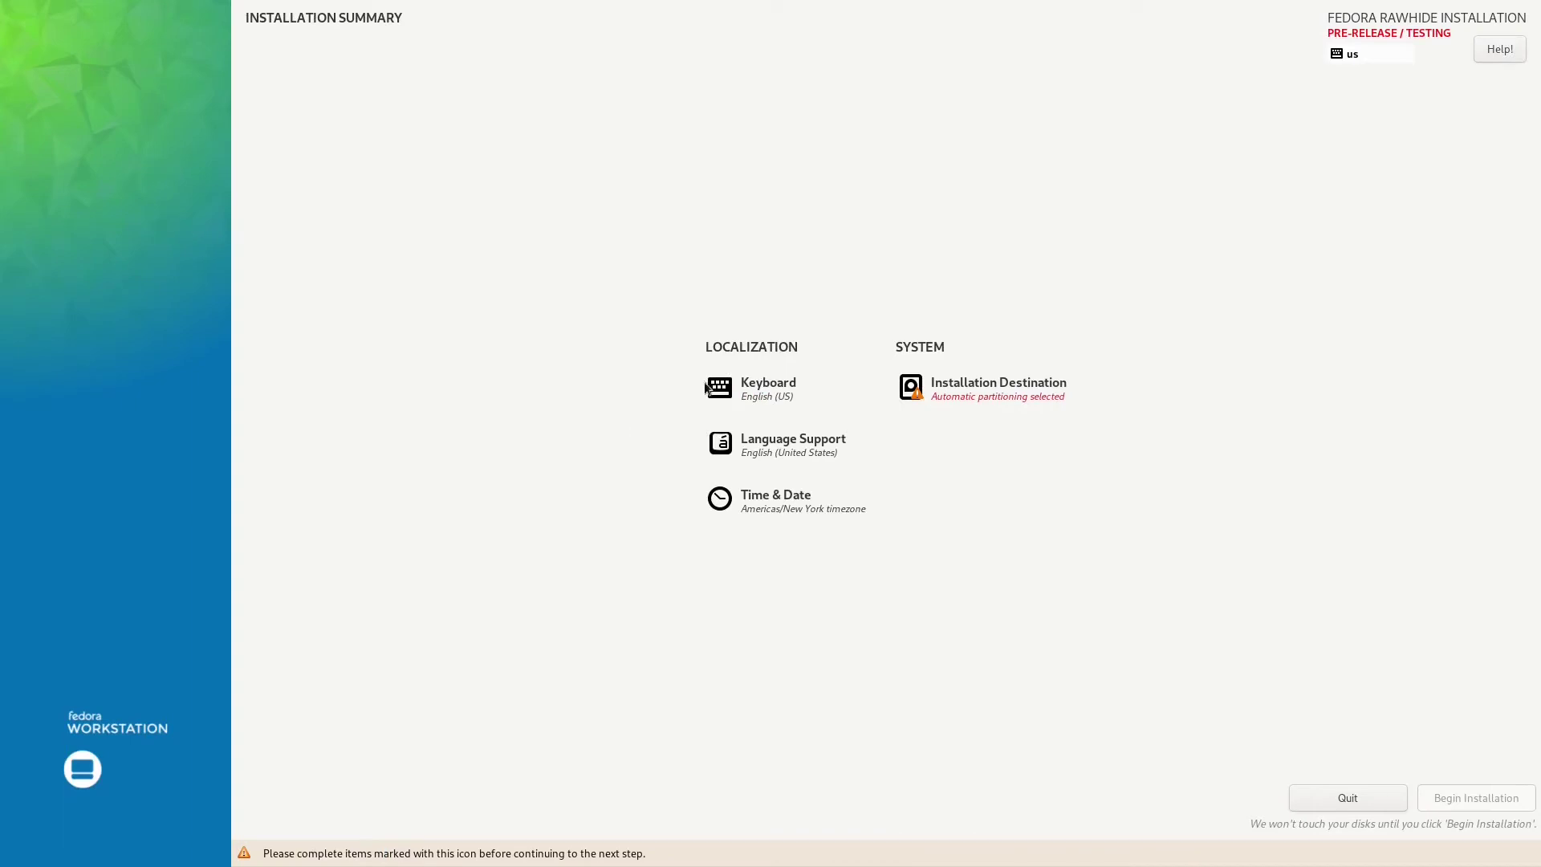
Reclaim space by deleting all partitions on the 20 GiB disk vda.
click(1018, 398)
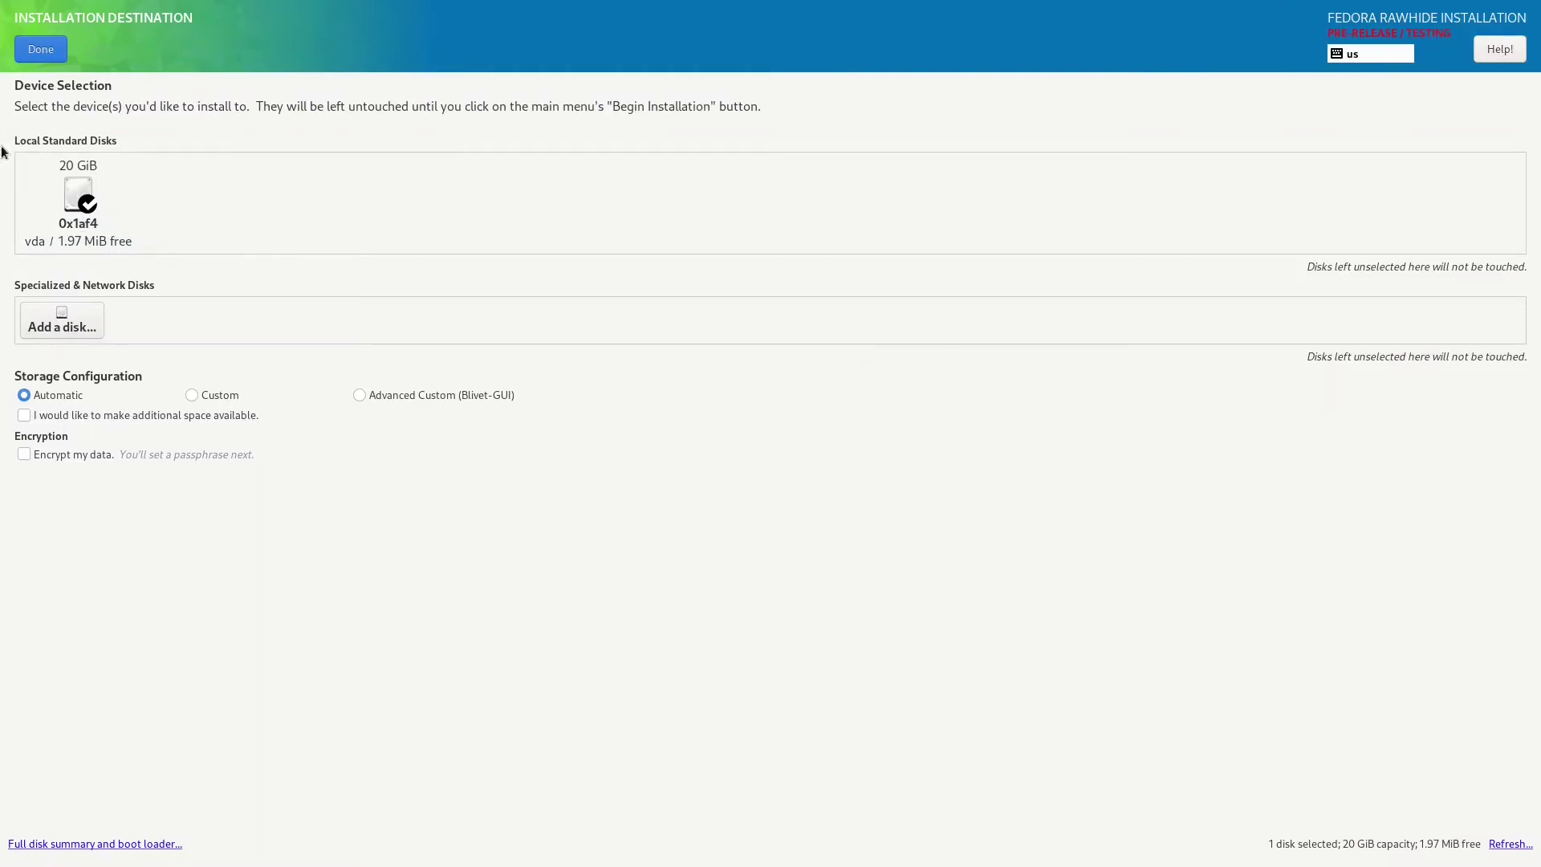
click(42, 53)
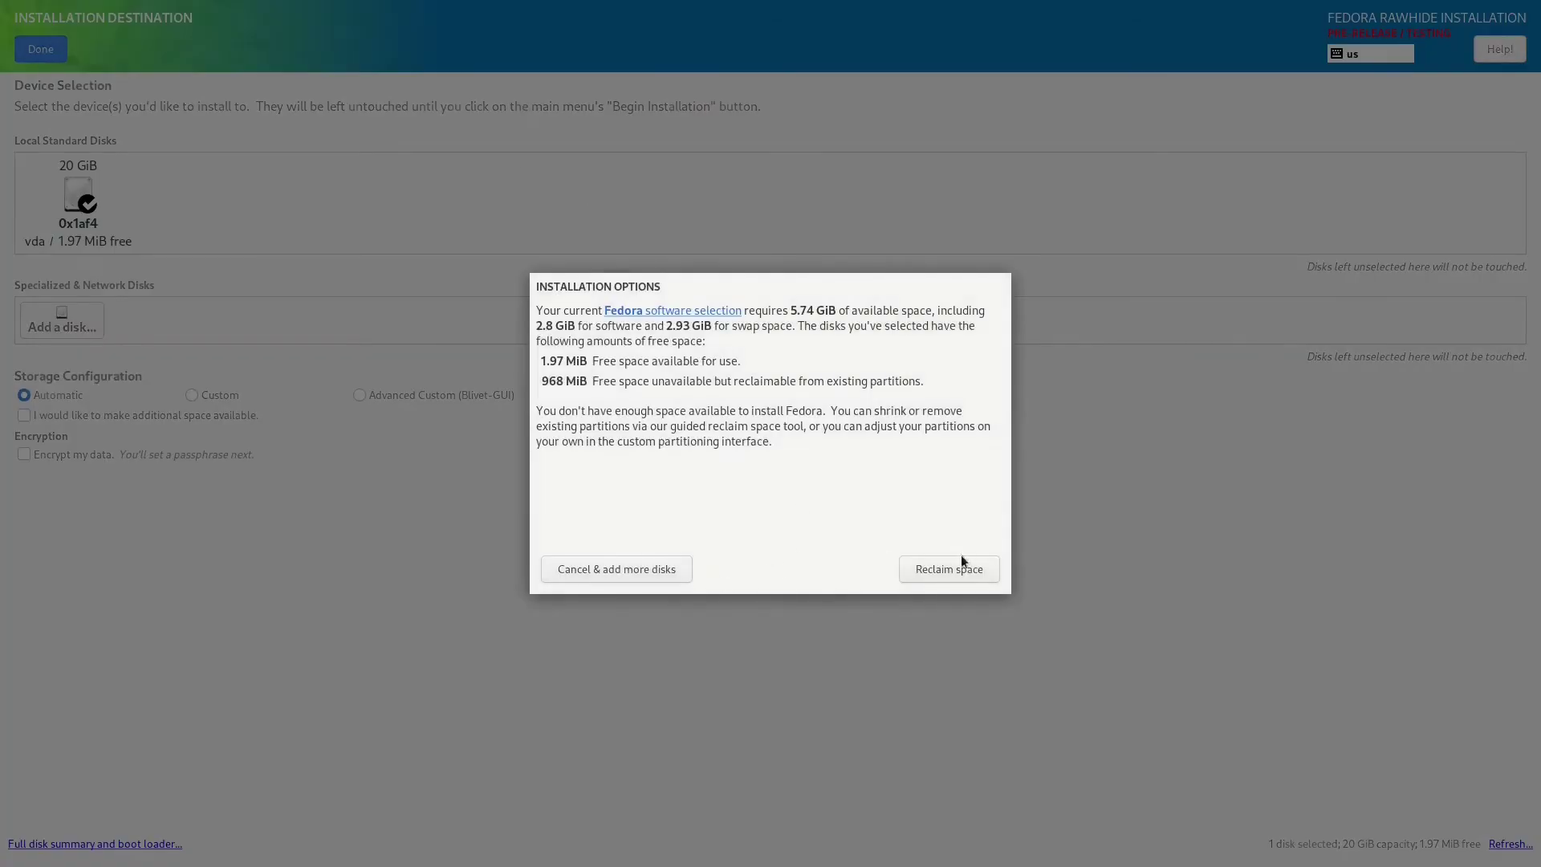
click(970, 573)
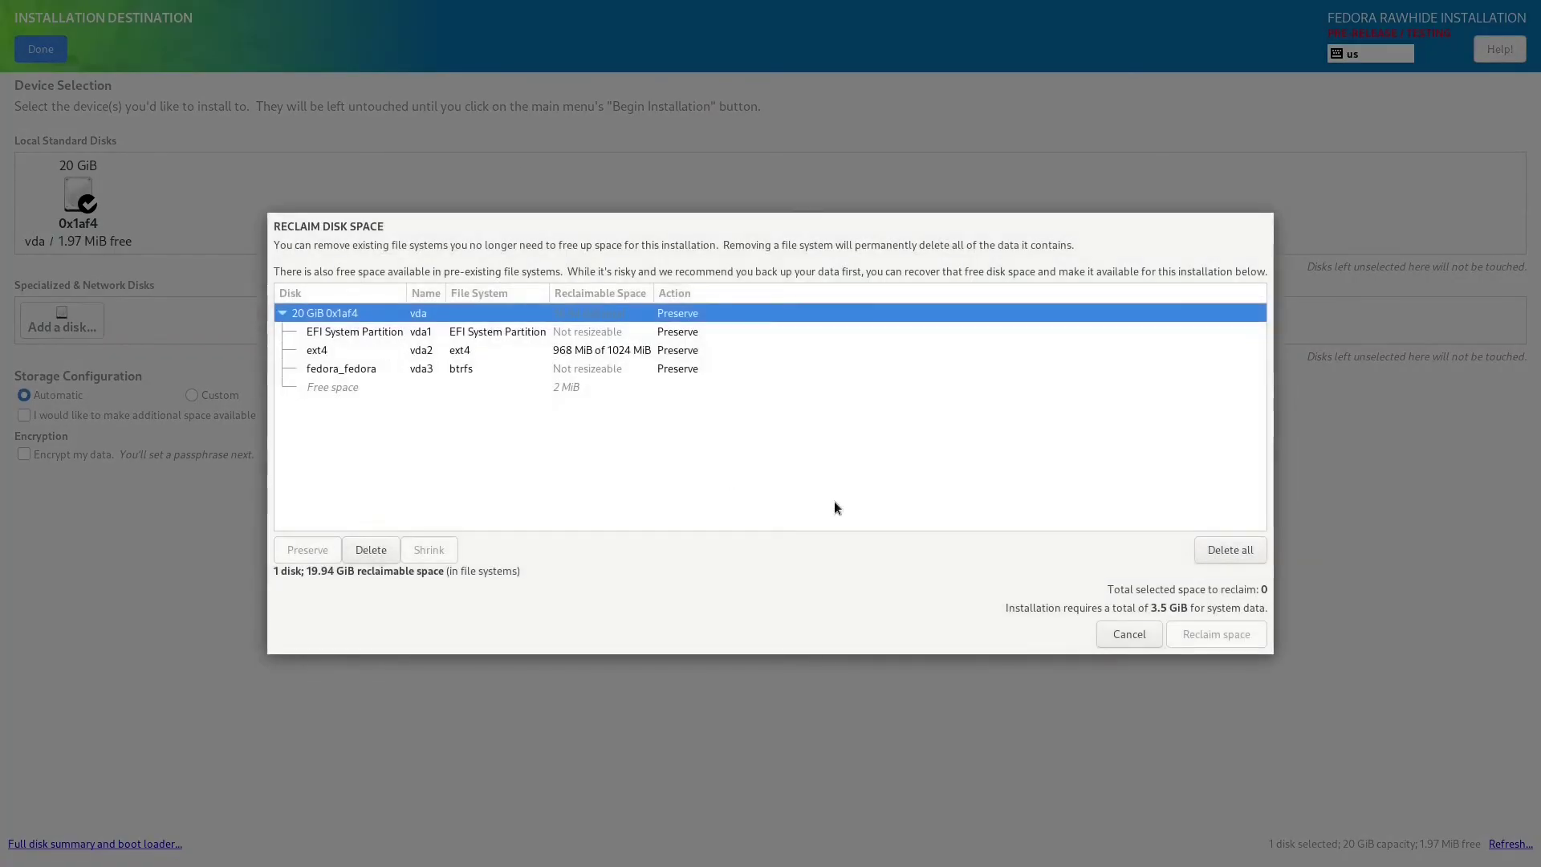
click(1217, 554)
click(1206, 634)
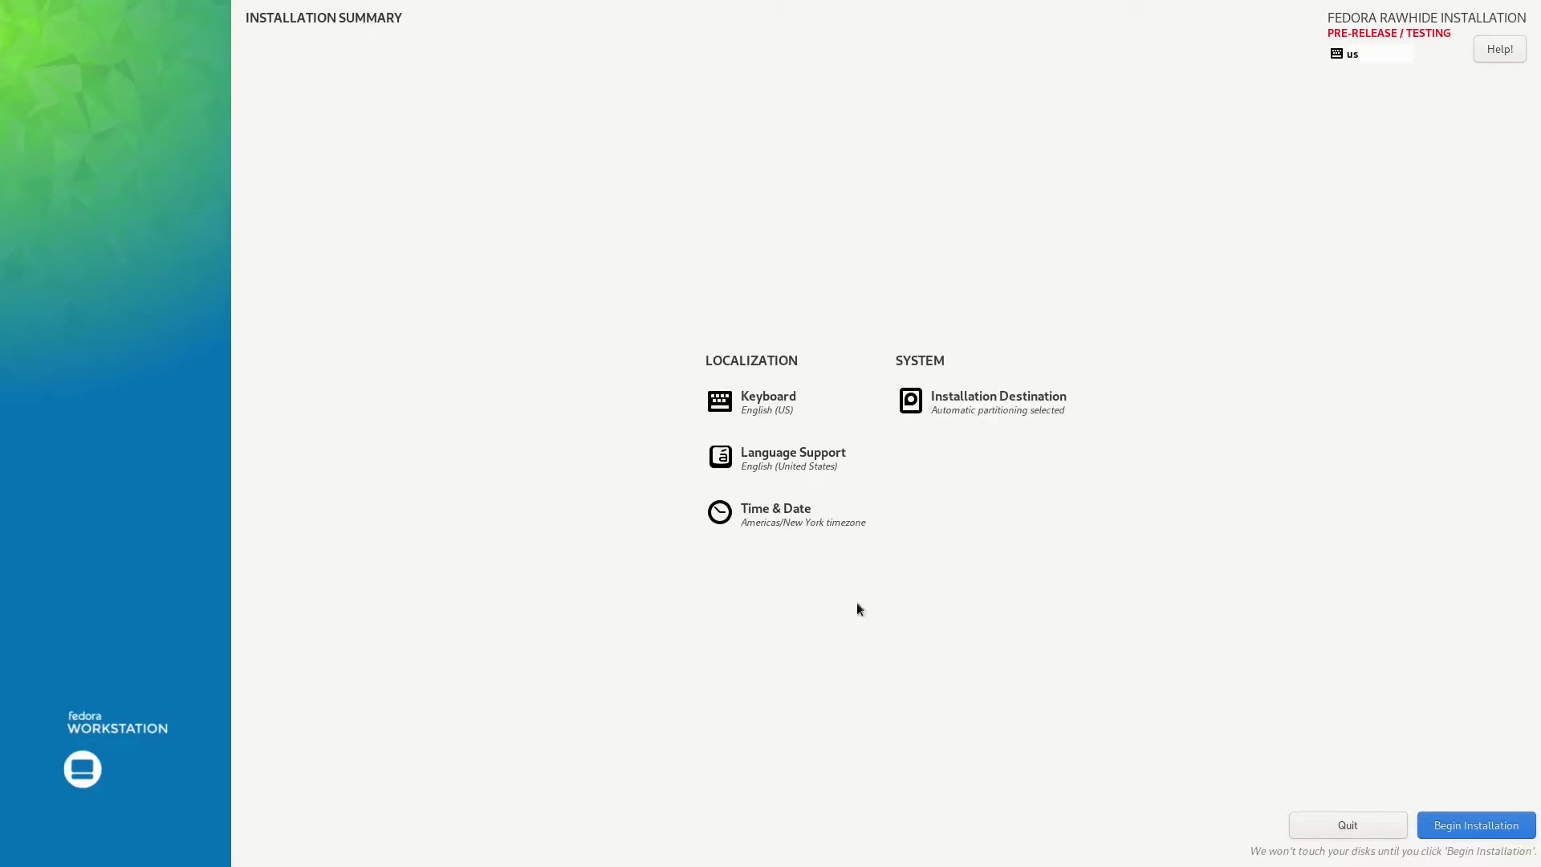
Pick India on the Time & Date map so the zone becomes Asia/Kolkata.
click(802, 520)
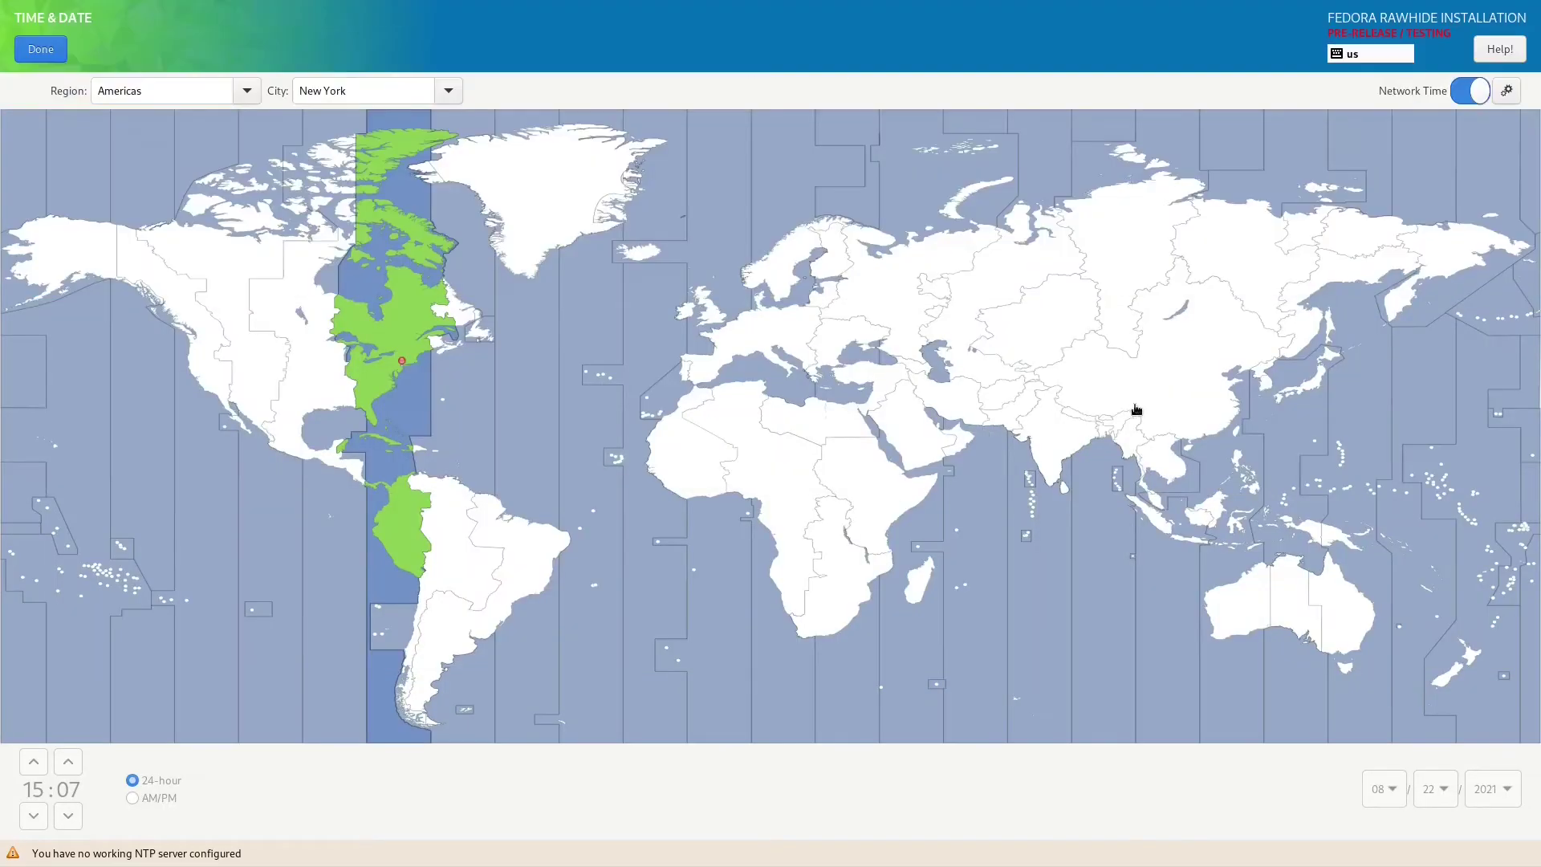
click(1056, 440)
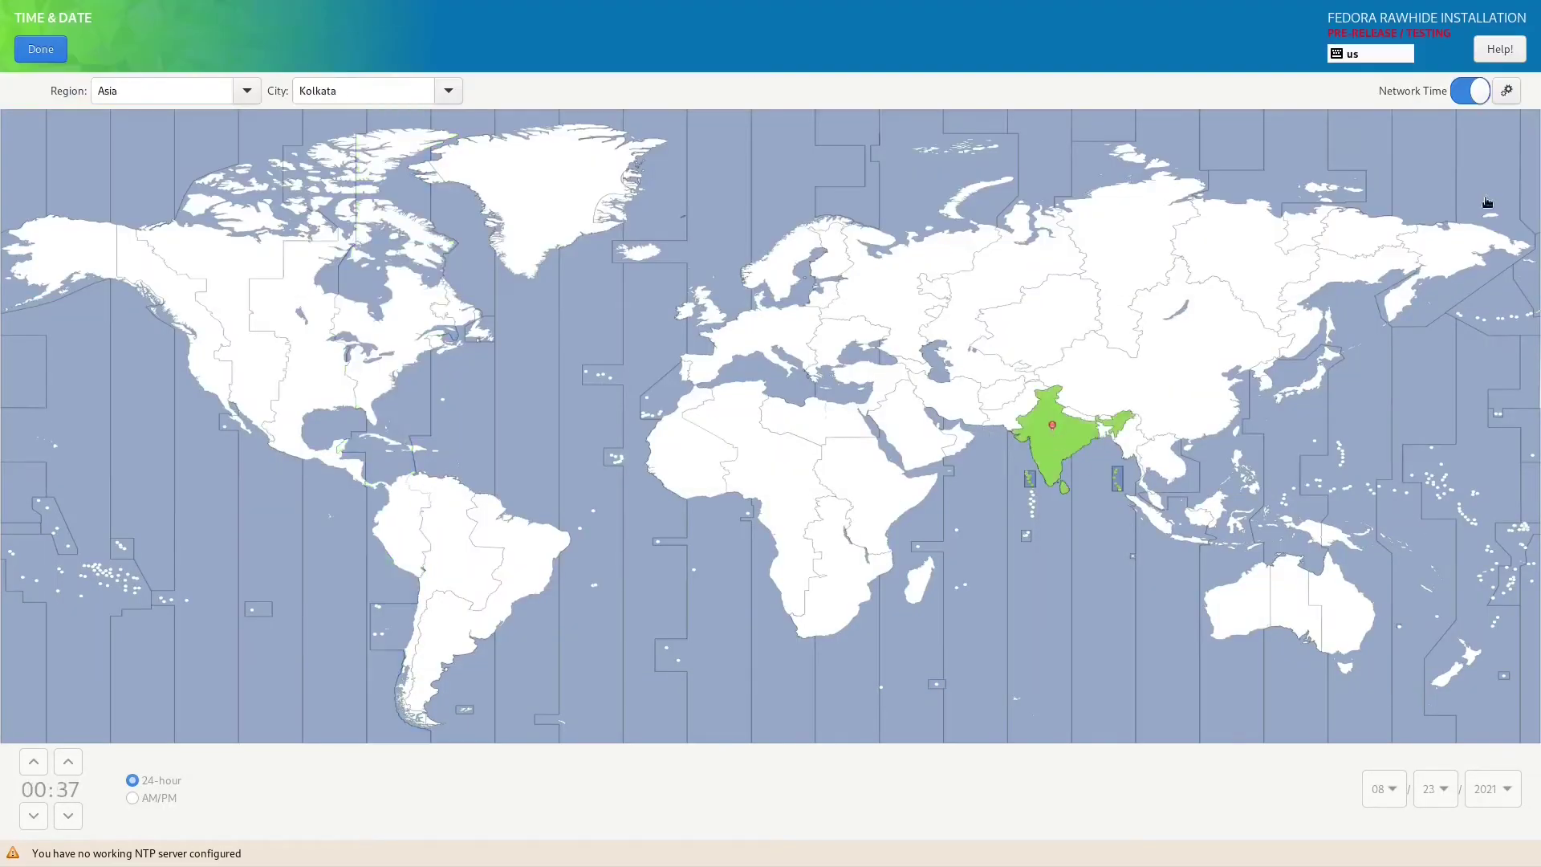
click(29, 44)
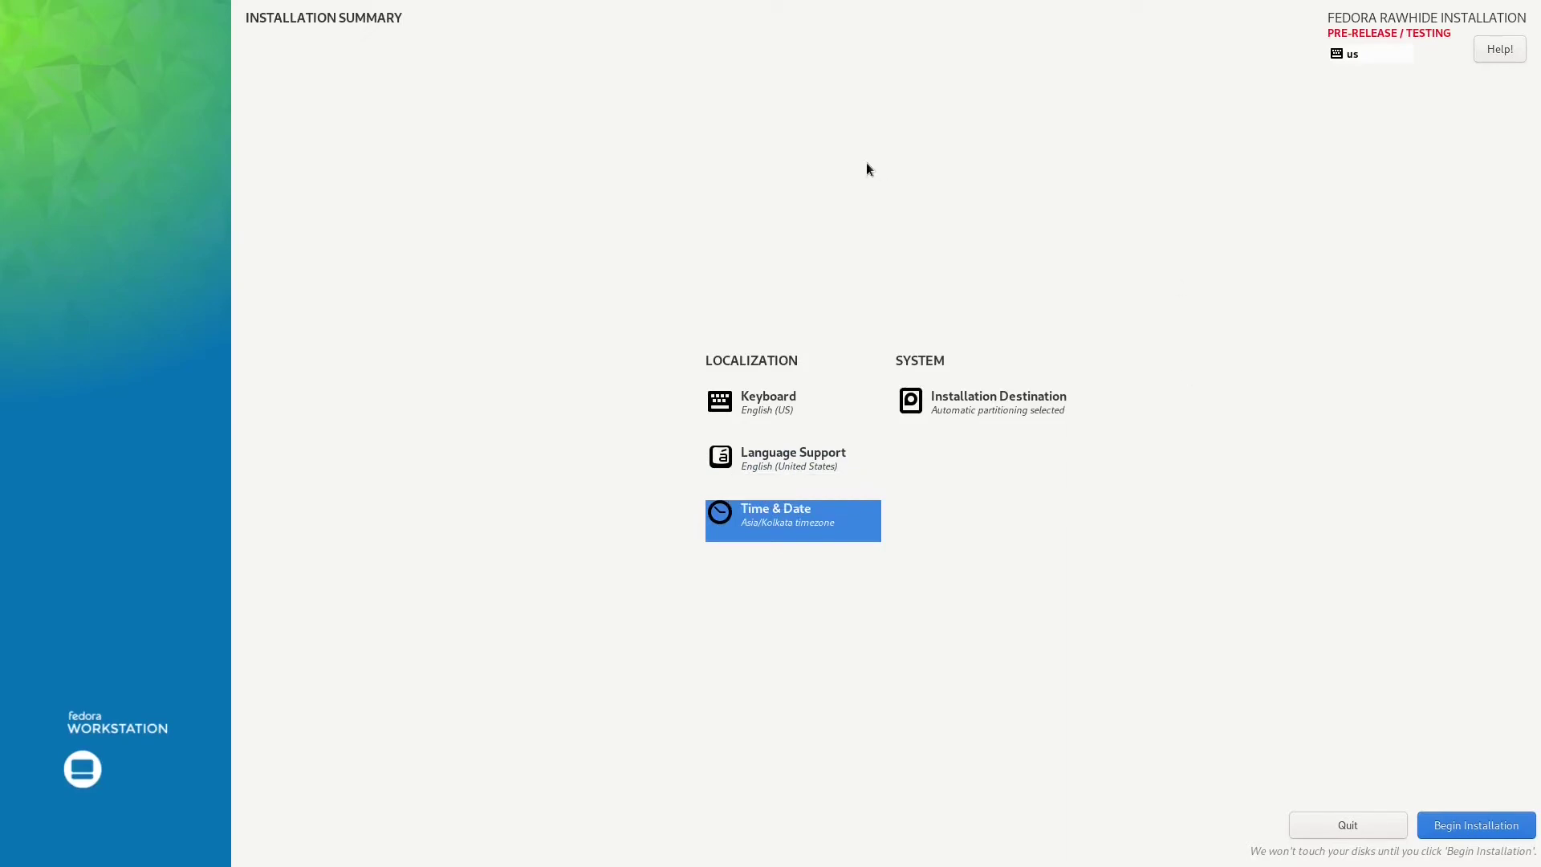
Begin the Fedora Rawhide installation and reboot once it reports Complete.
click(1472, 829)
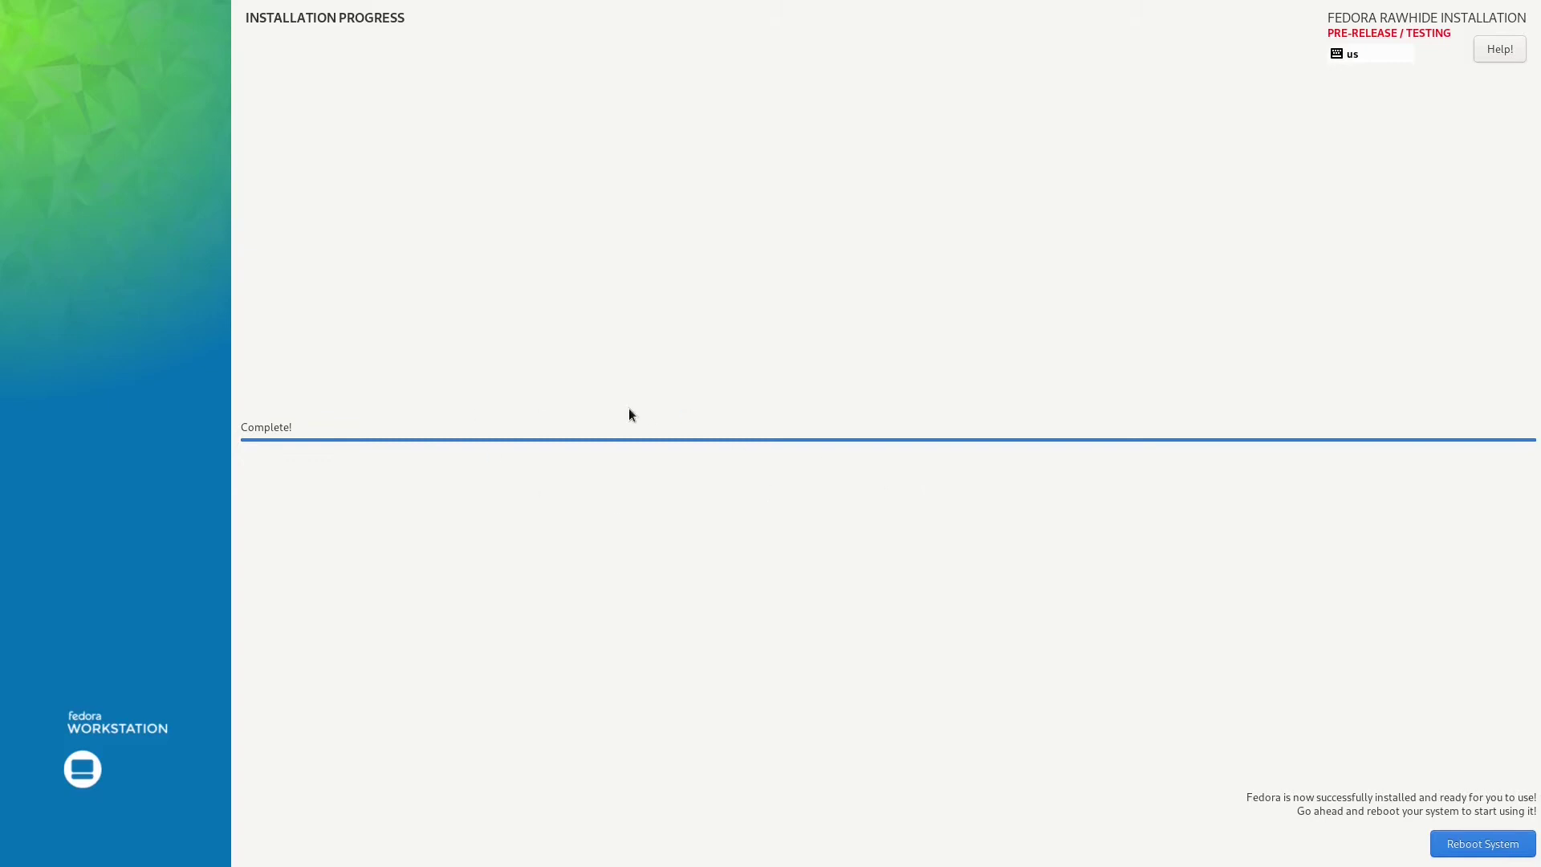
click(1484, 845)
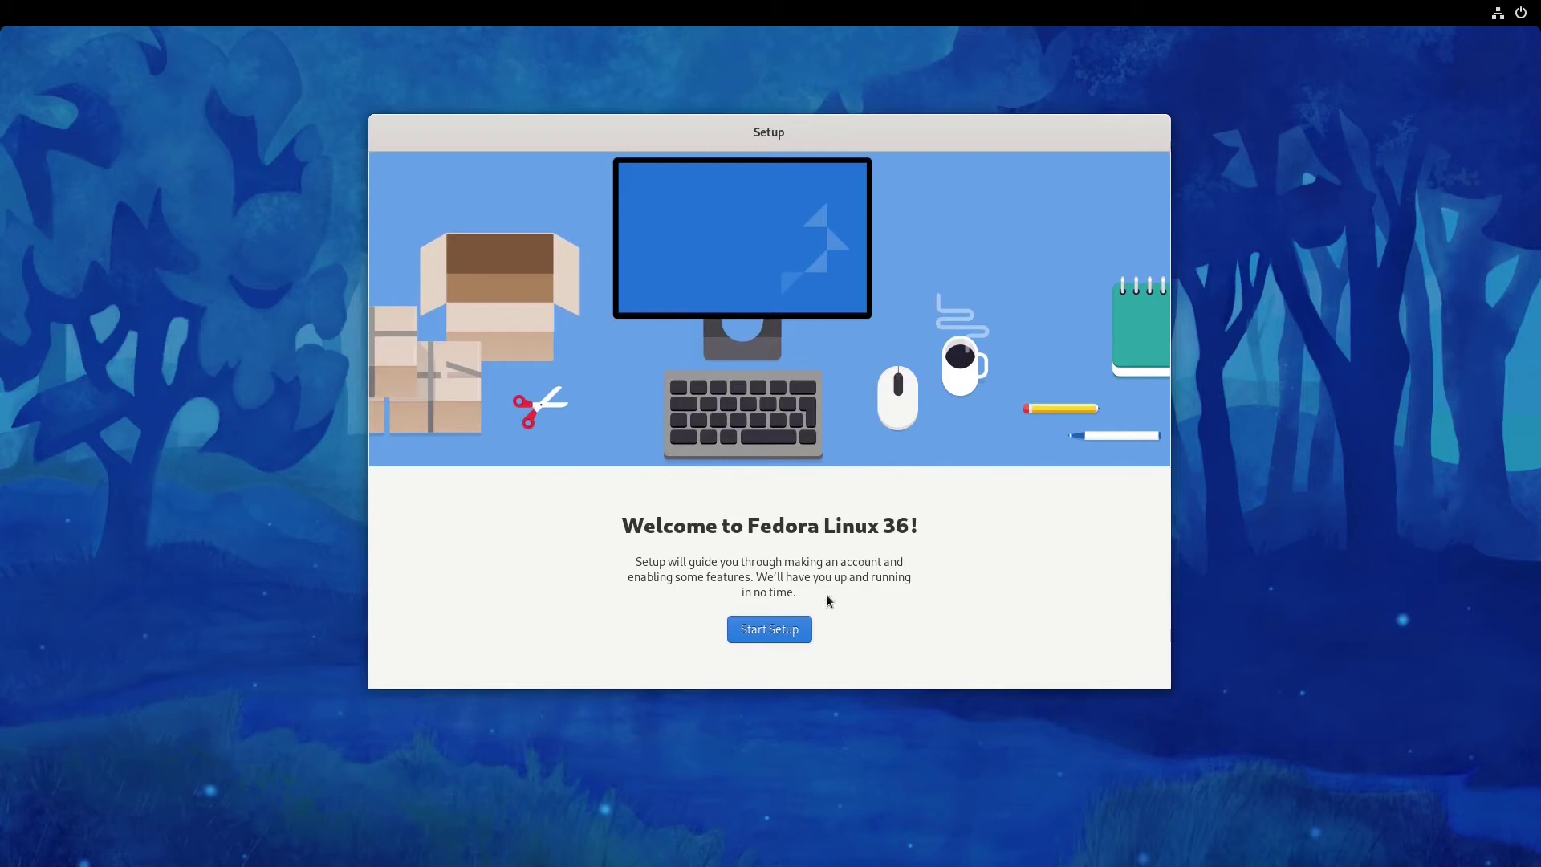
Turn off Location Services, skip online accounts, and enter the new user's full name.
click(778, 633)
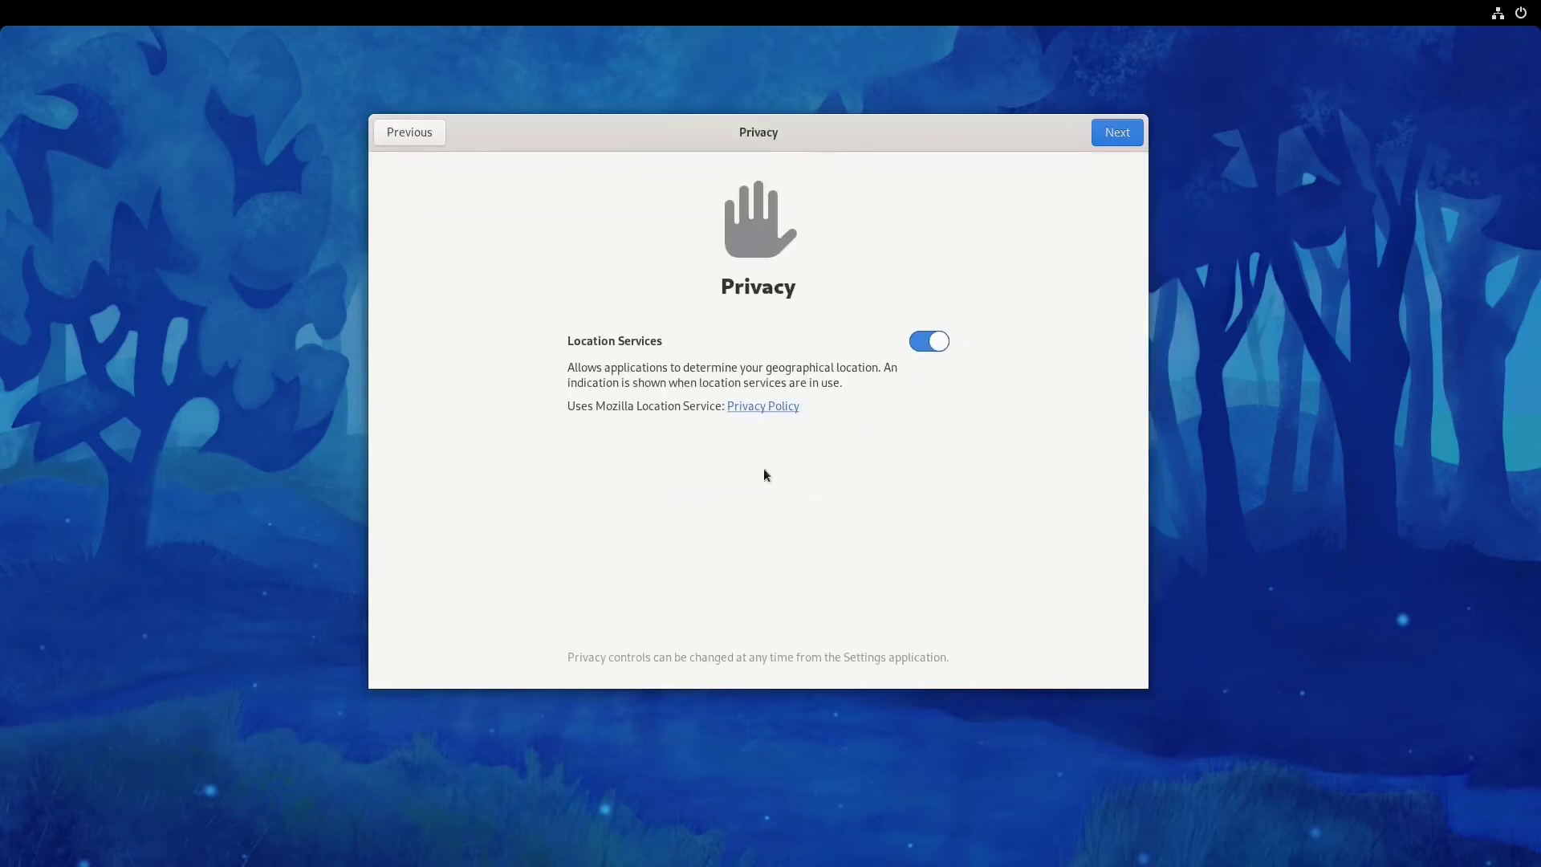
click(931, 344)
click(1109, 137)
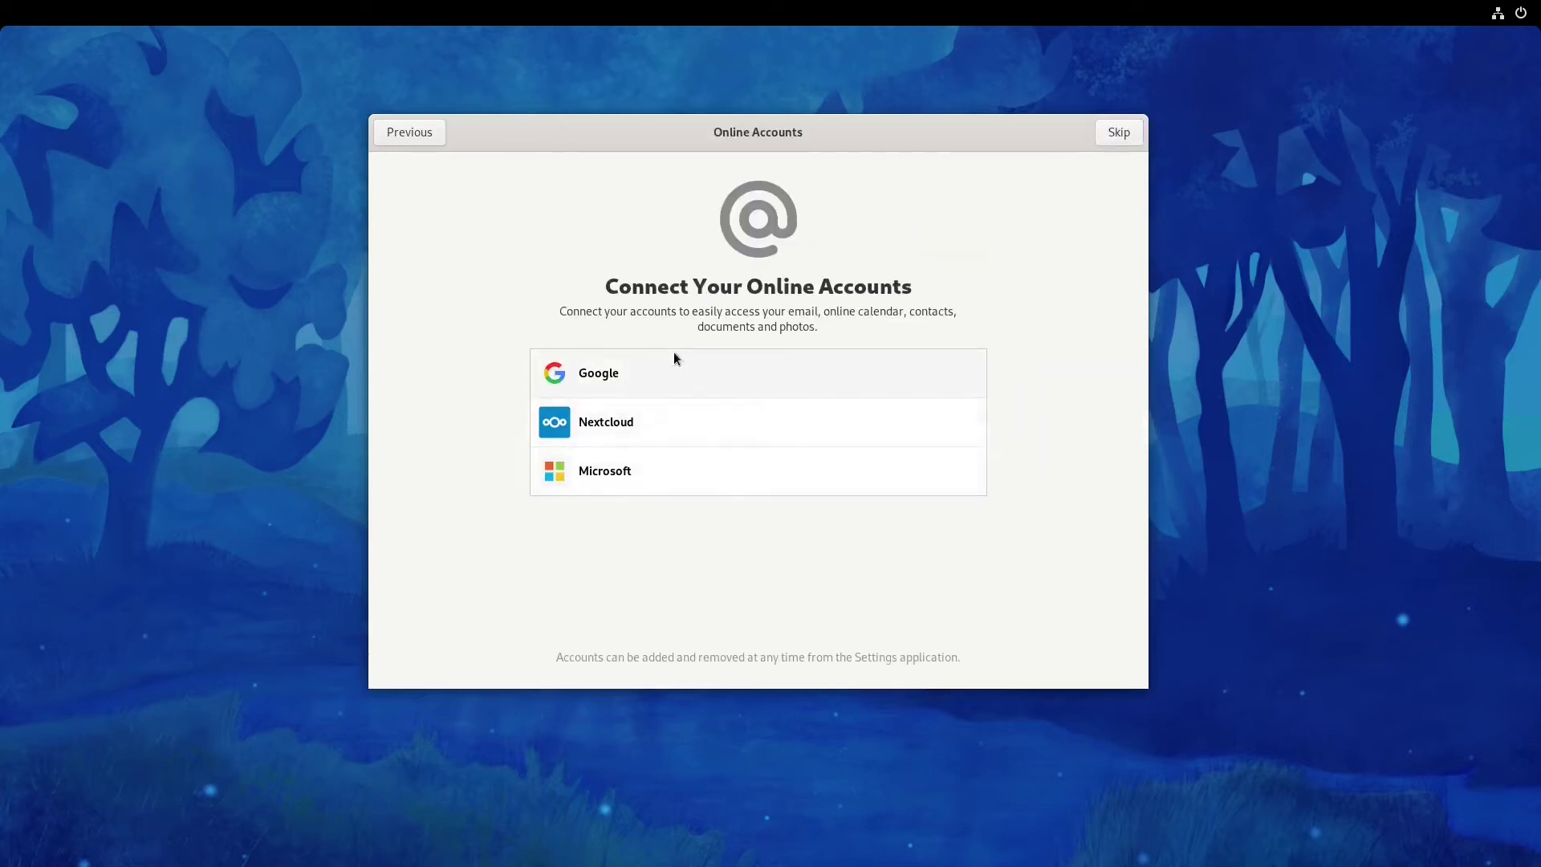
click(1116, 137)
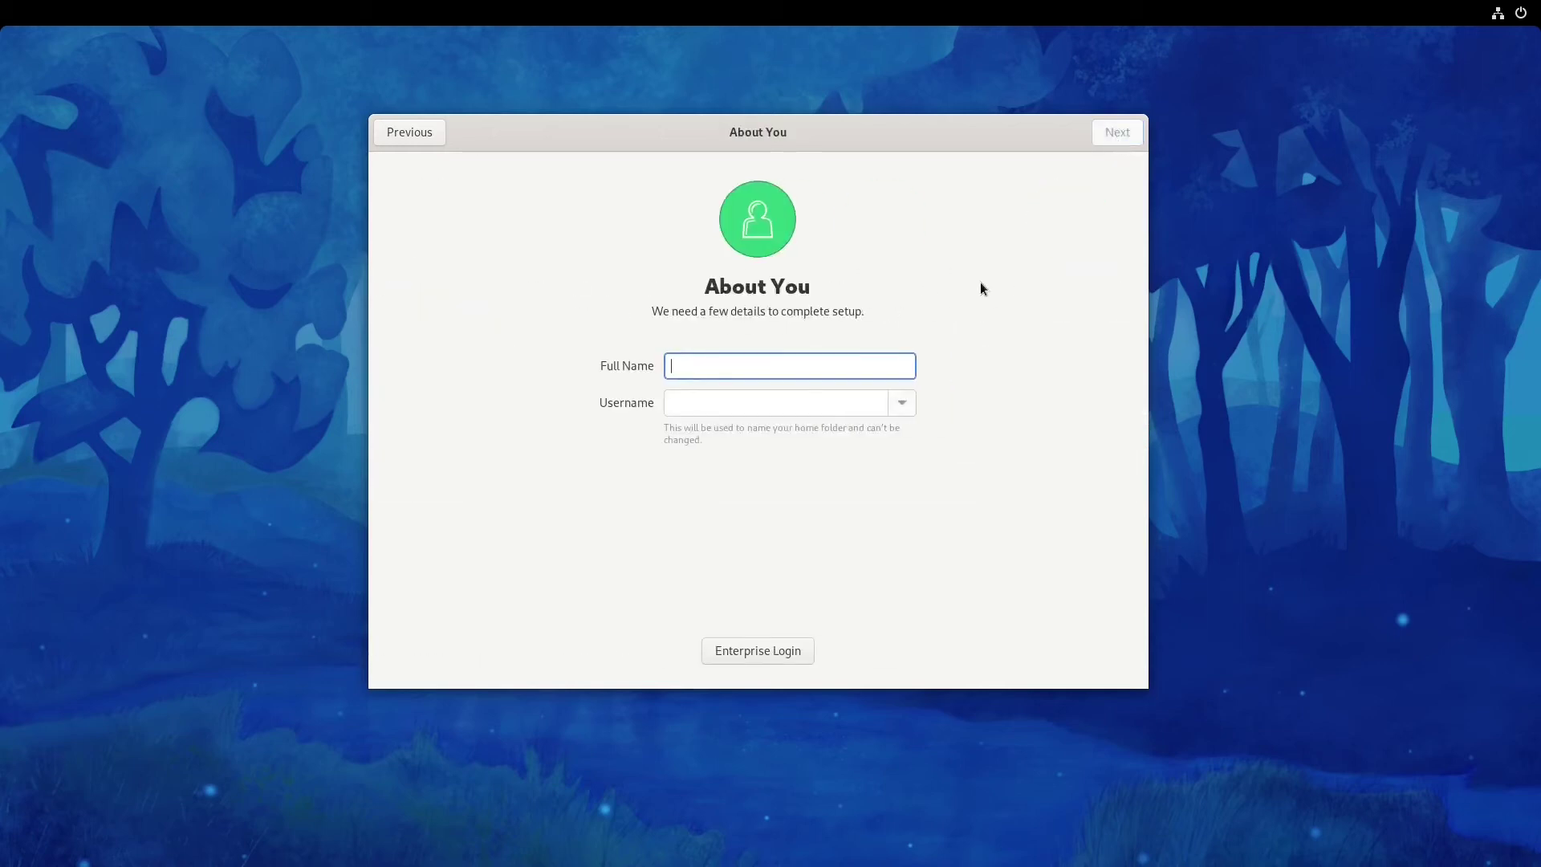
text(n)
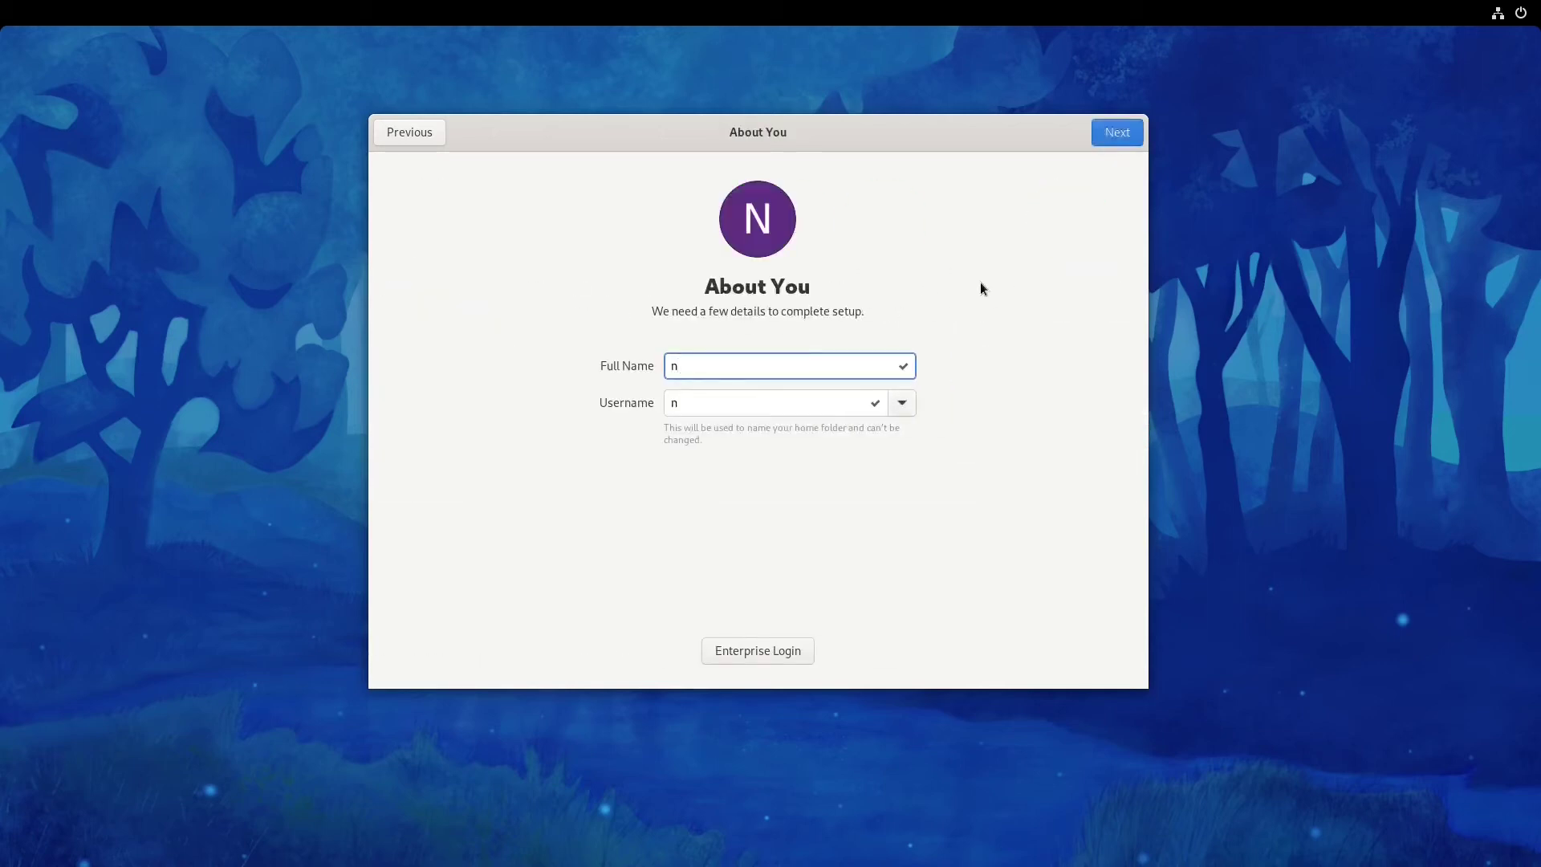
text(ullvector)
Enter the account password and confirm it to reach the All done page.
click(1123, 131)
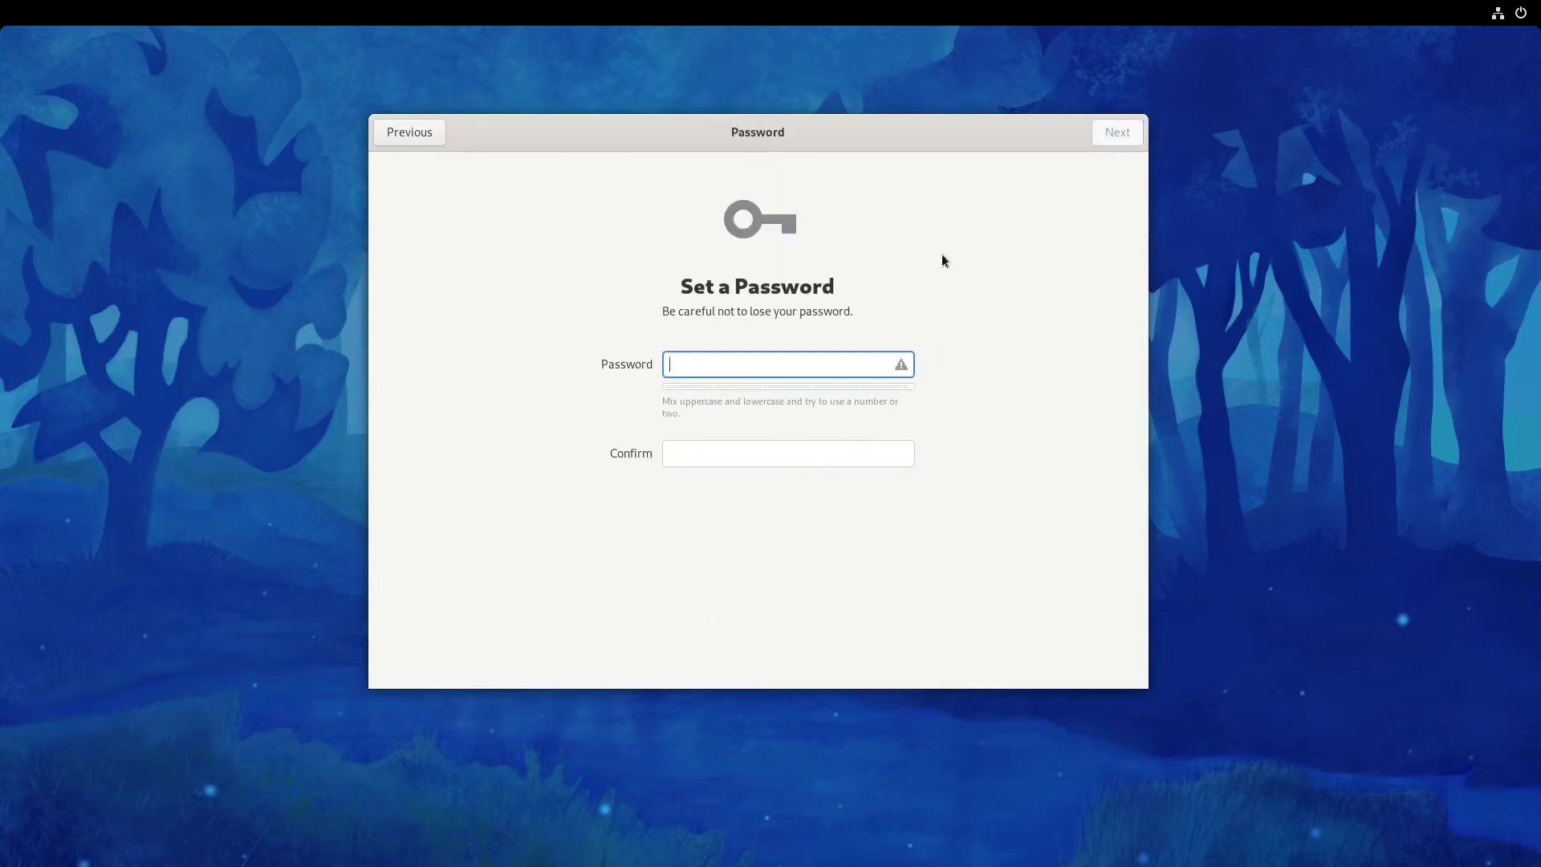
text(•••••)
key(Tab)
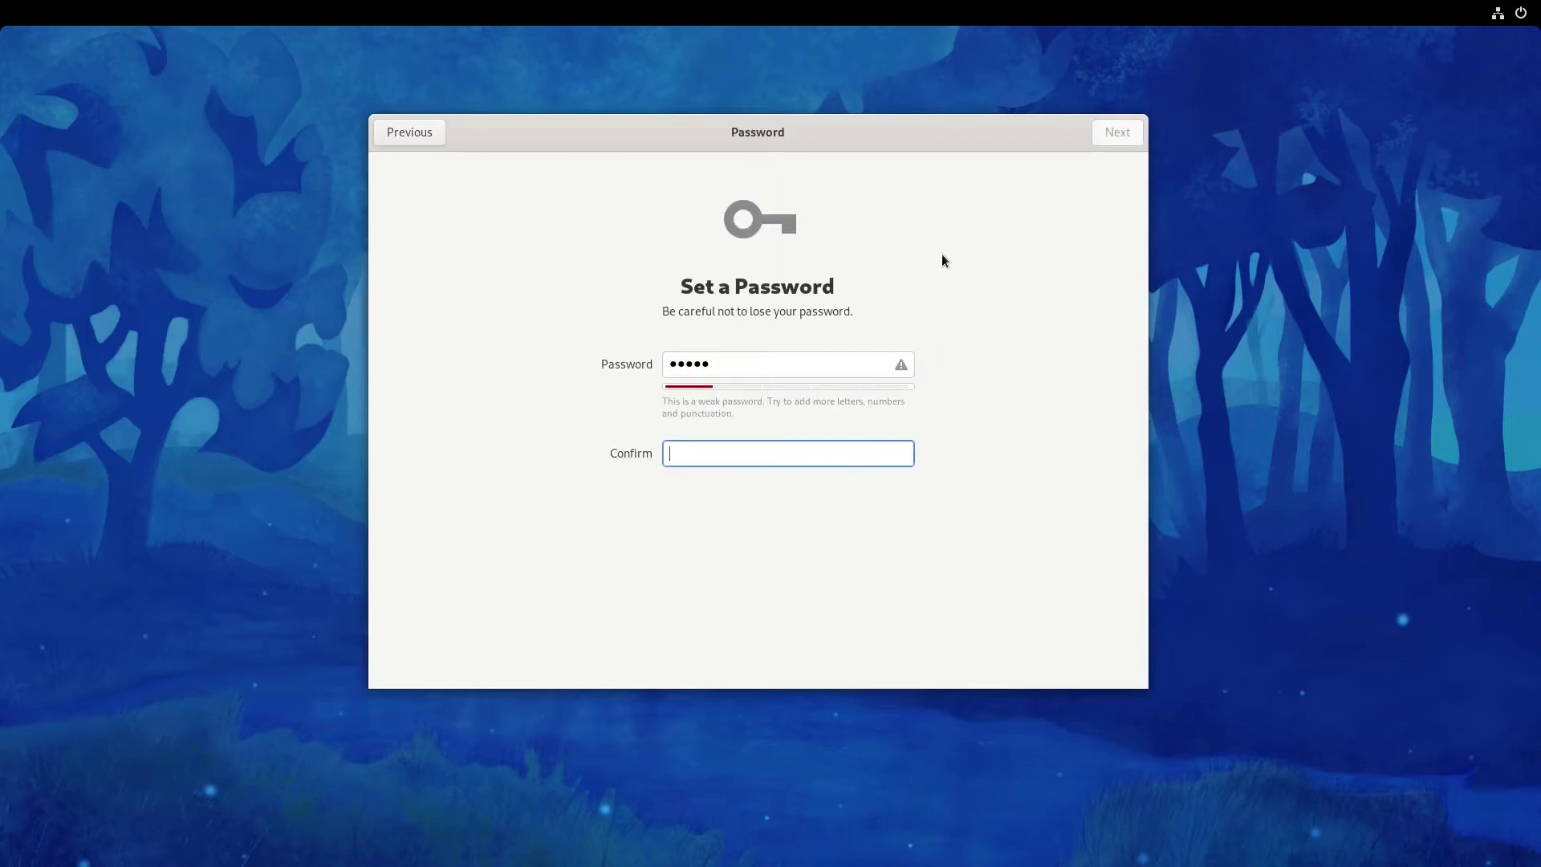
text(•••••)
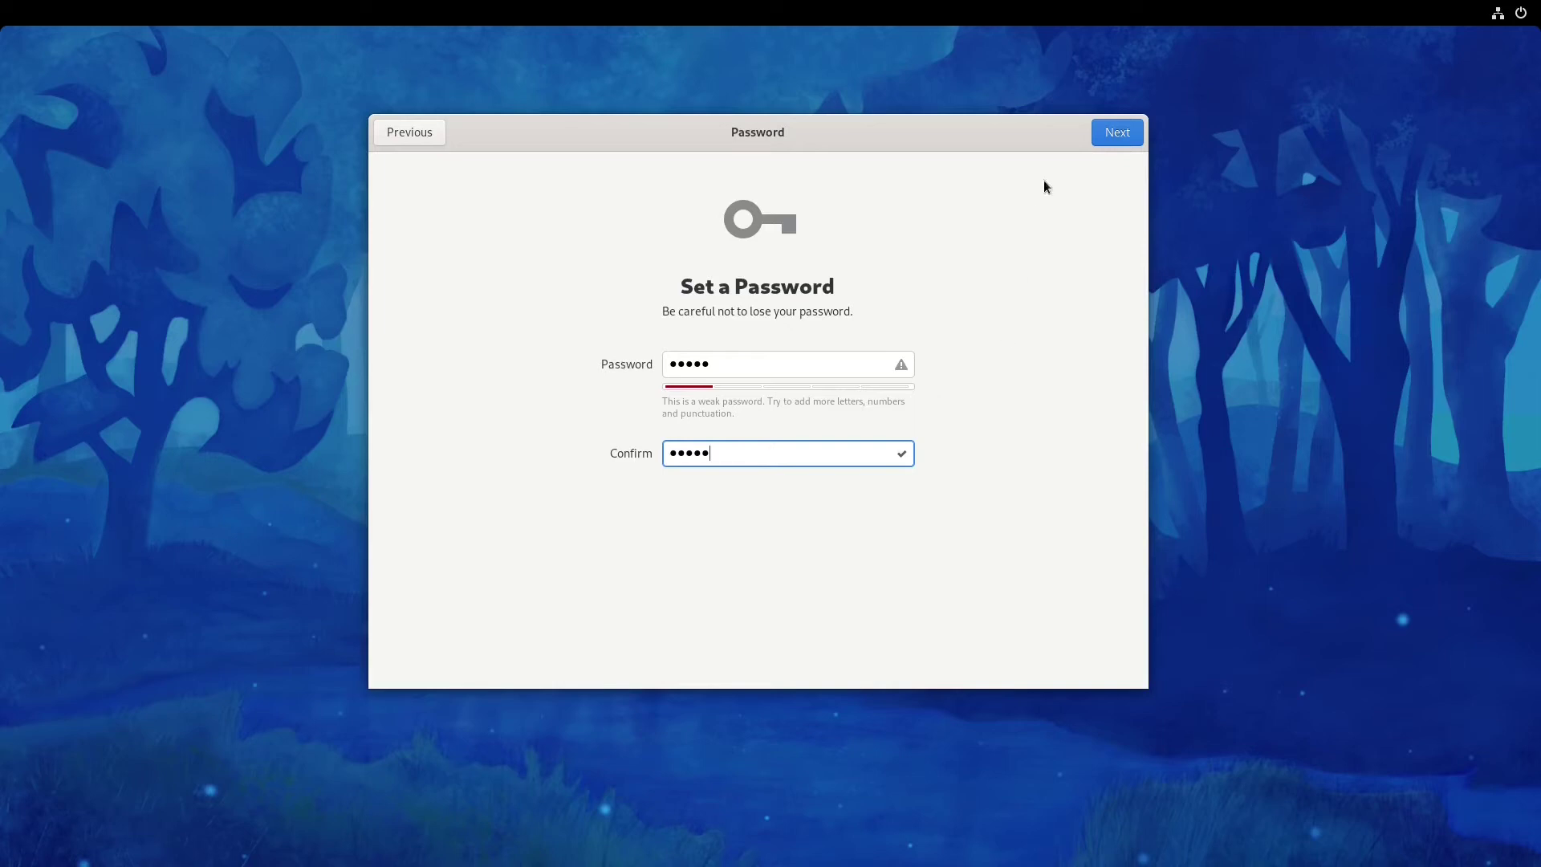
click(1120, 133)
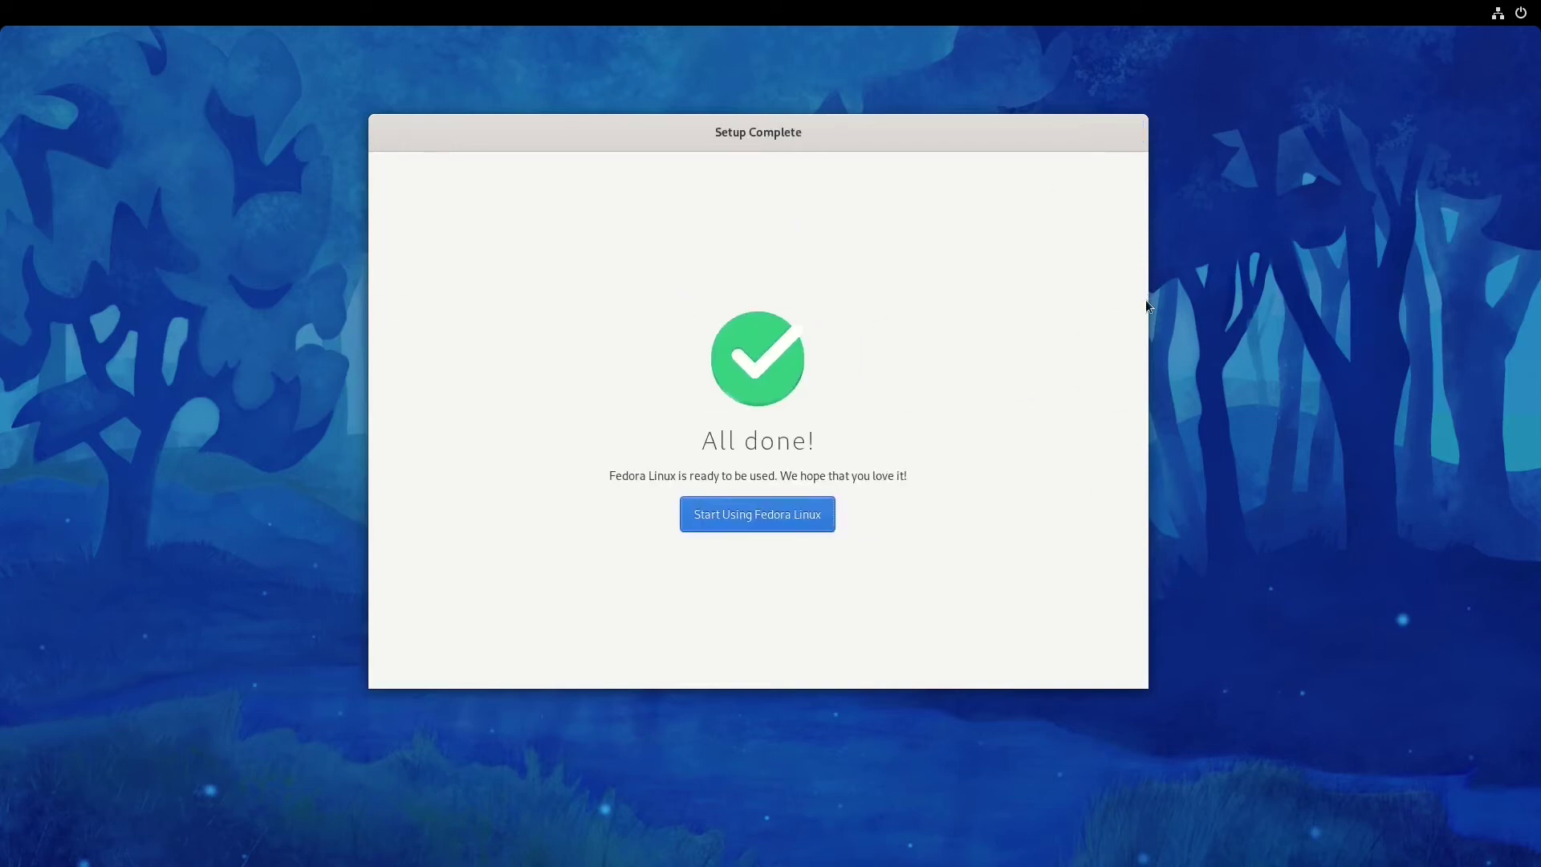
Start using Fedora, decline the GNOME tour, and browse the Utilities folder in the app grid.
click(712, 512)
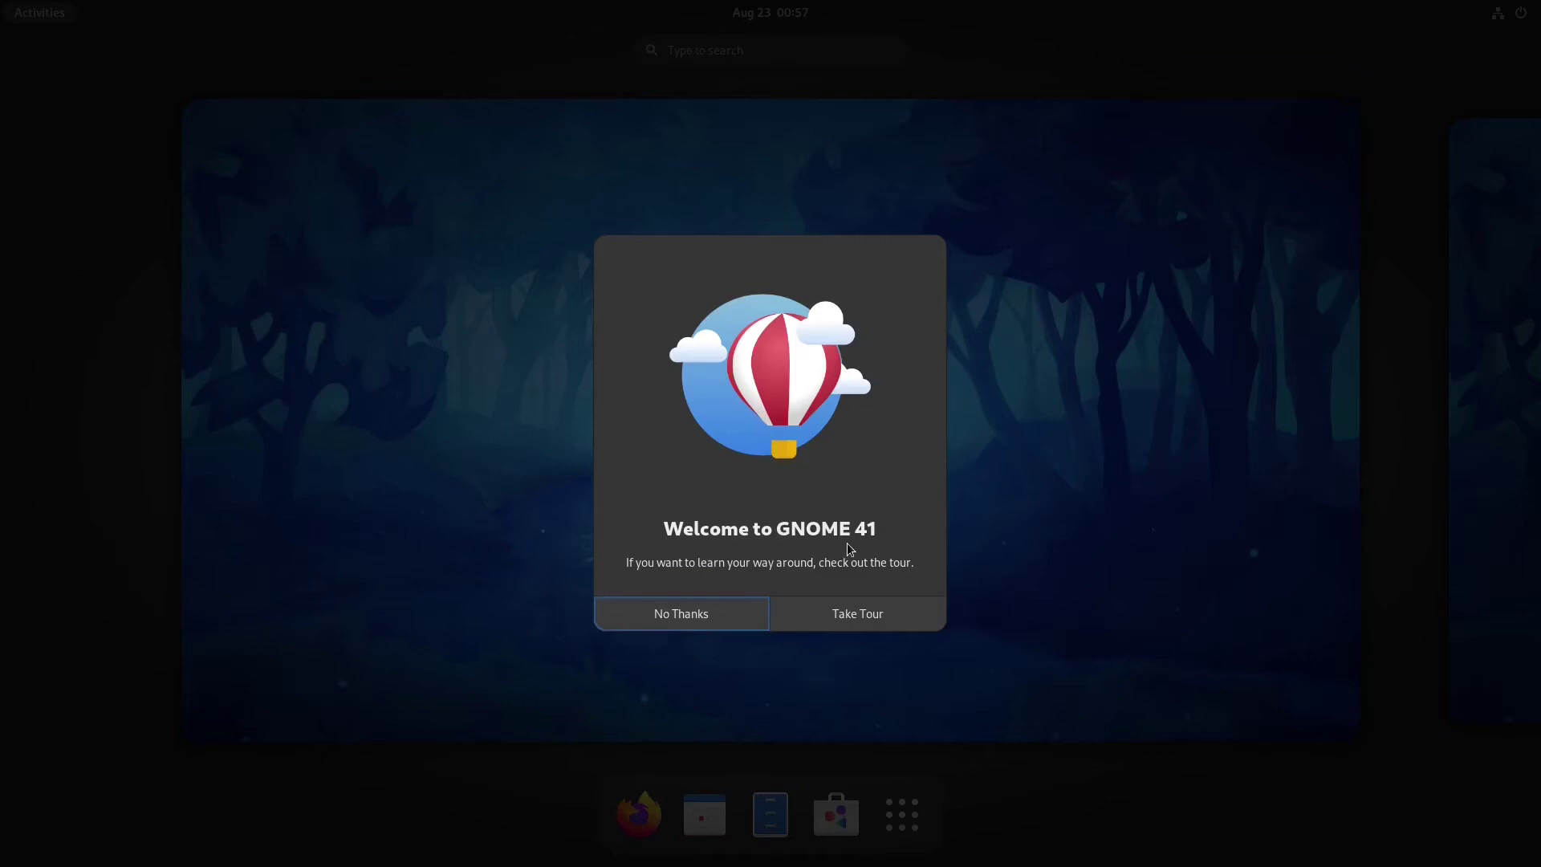
click(725, 613)
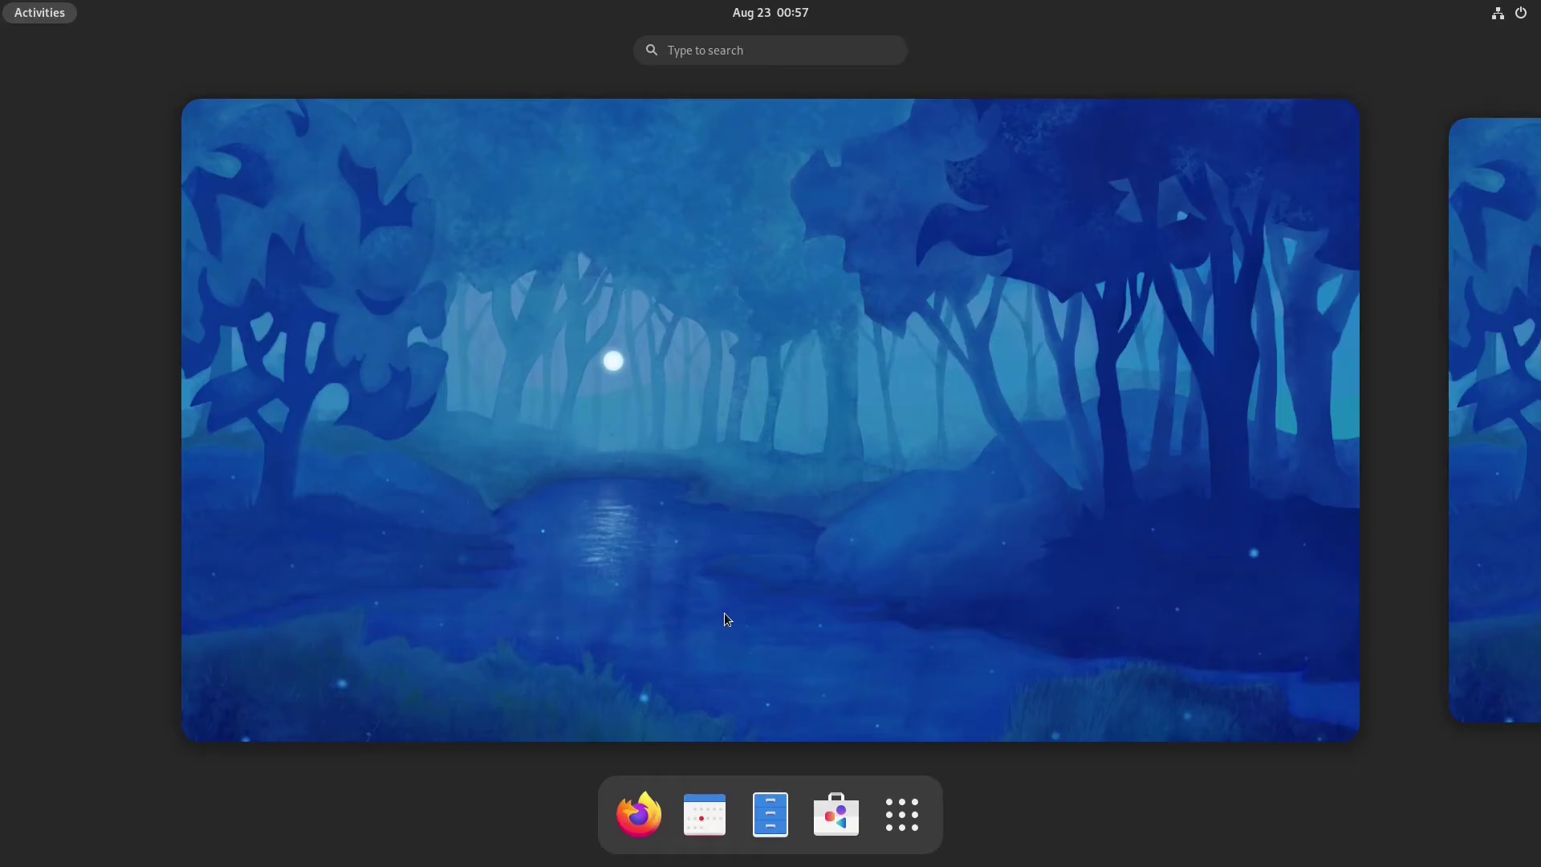
click(878, 825)
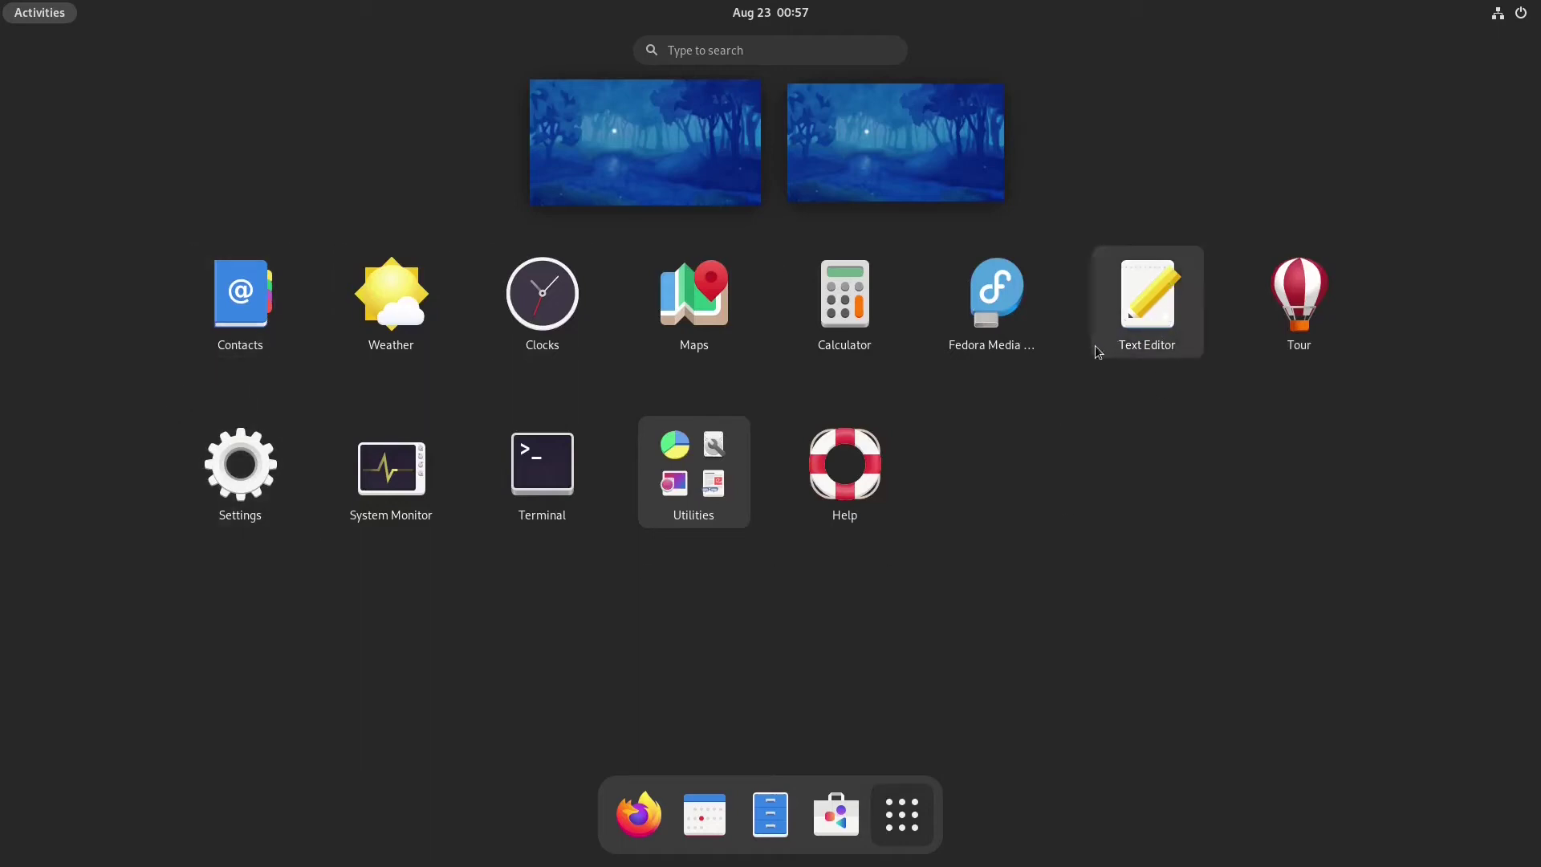
click(673, 458)
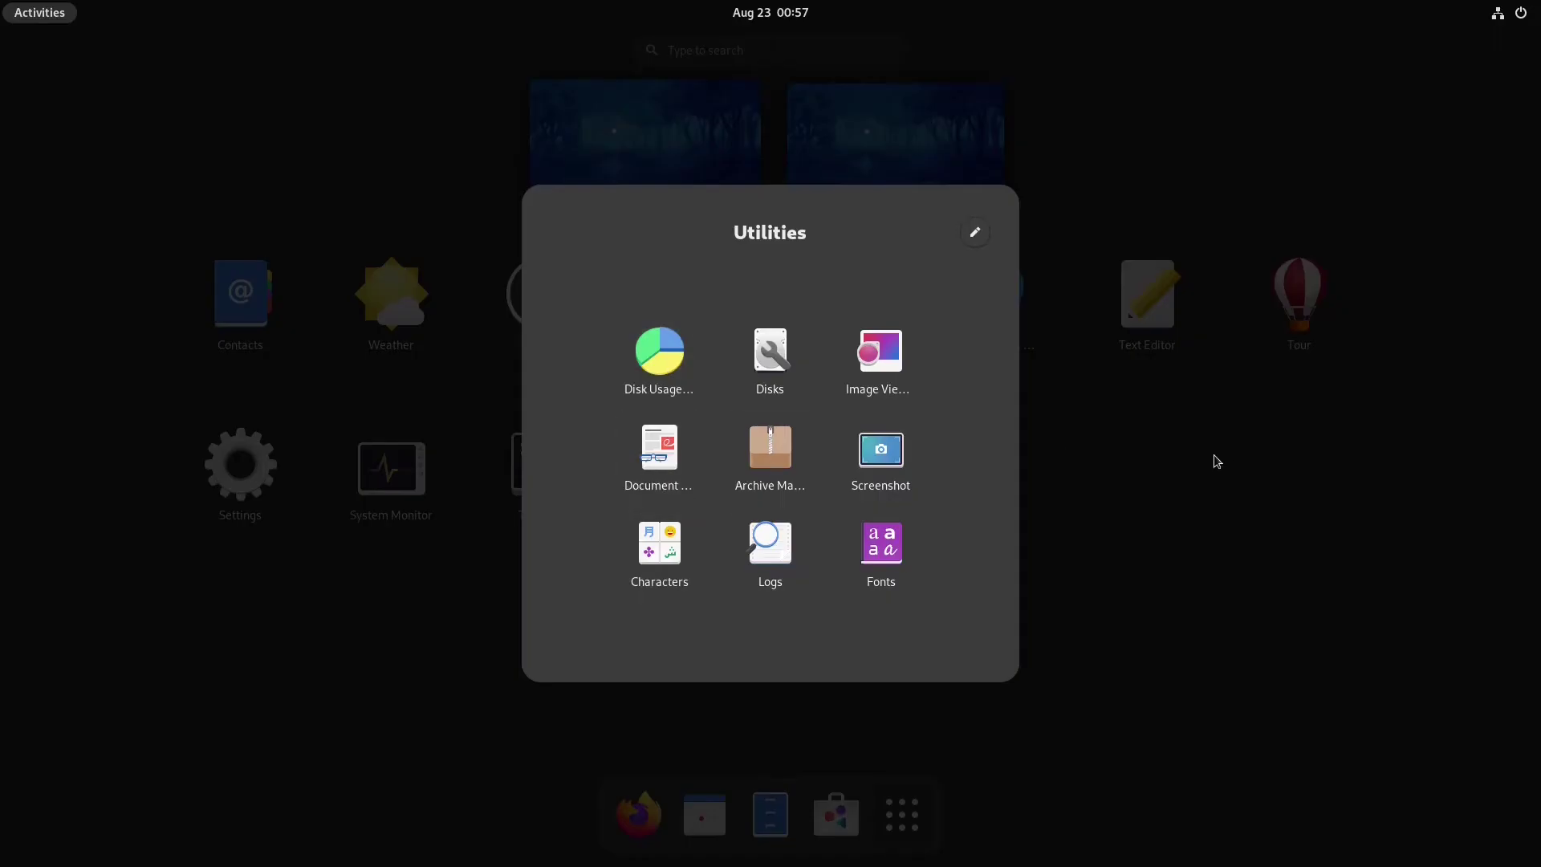
click(1115, 504)
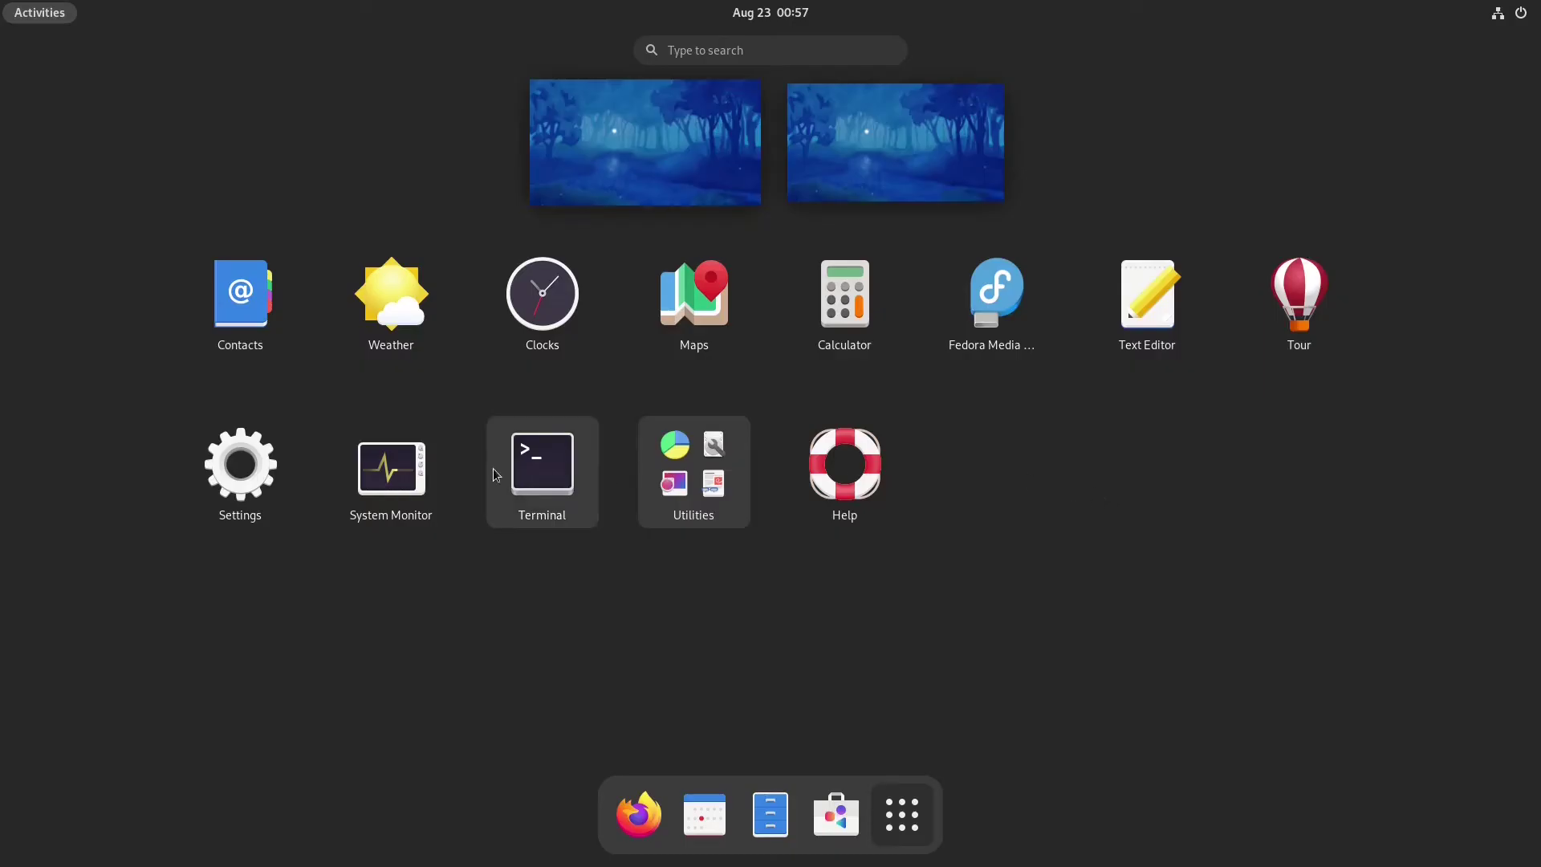
Launch Terminal full screen with enlarged text and clear it.
click(541, 466)
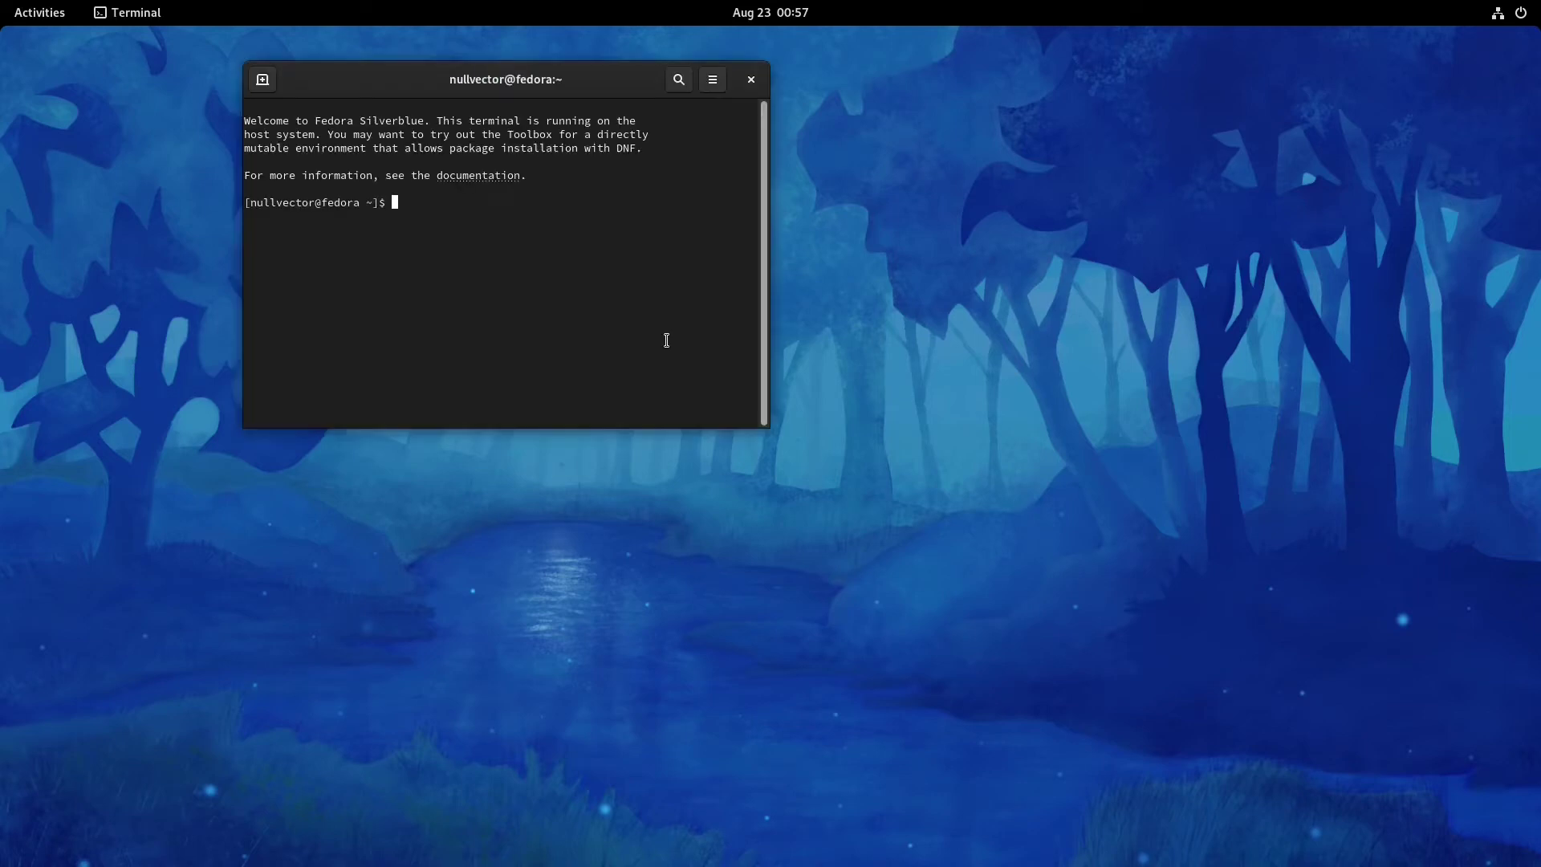
double_click(567, 83)
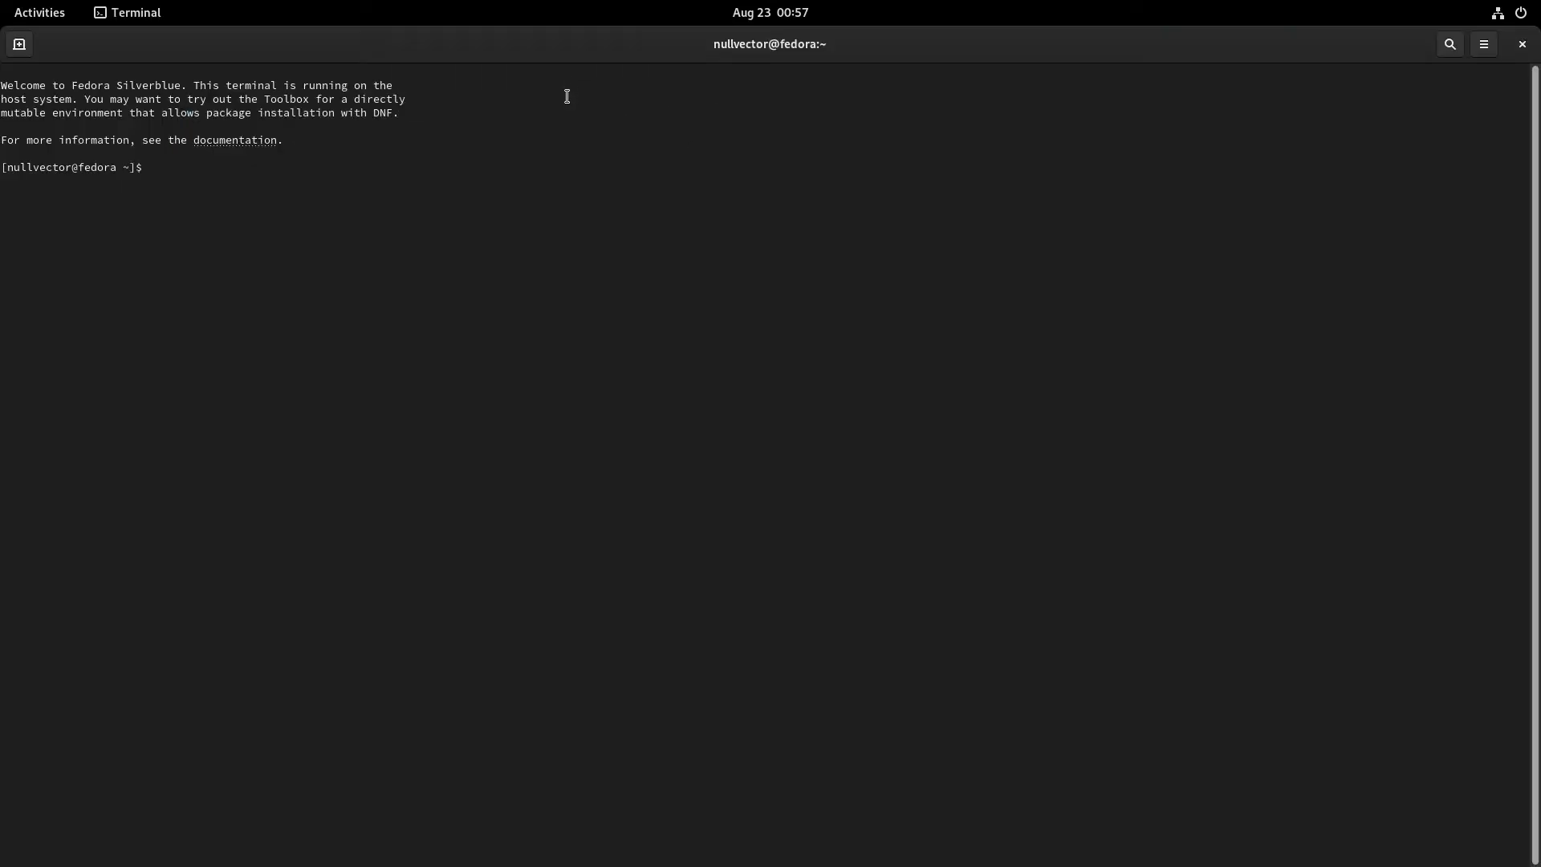
key(ctrl+plus)
key(ctrl+plus)
key(ctrl+plus)
key(ctrl+plus)
key(ctrl+plus)
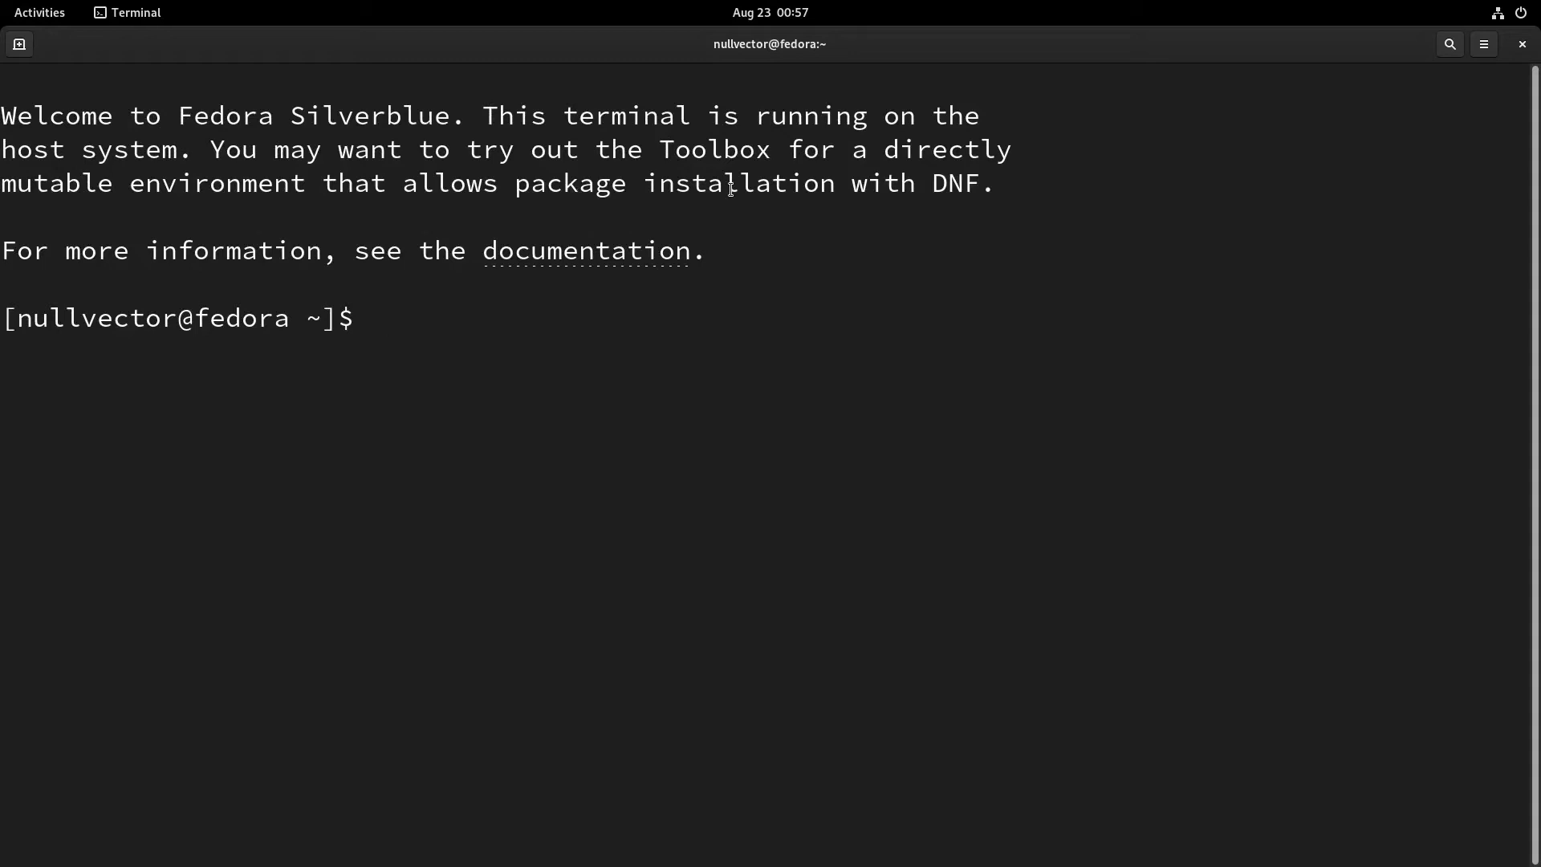
key(F11)
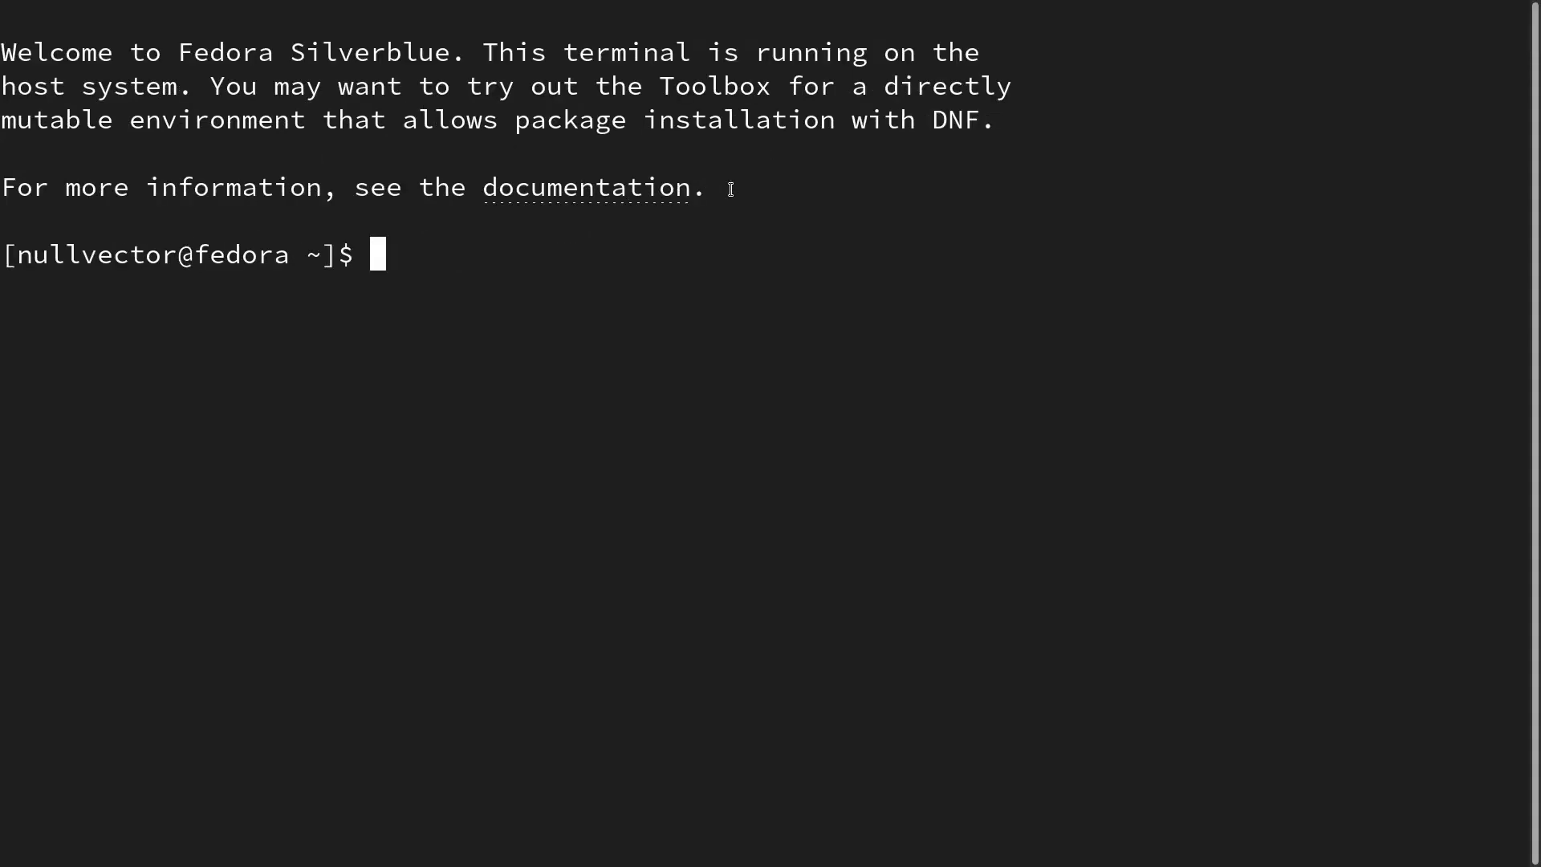
key(ctrl+plus)
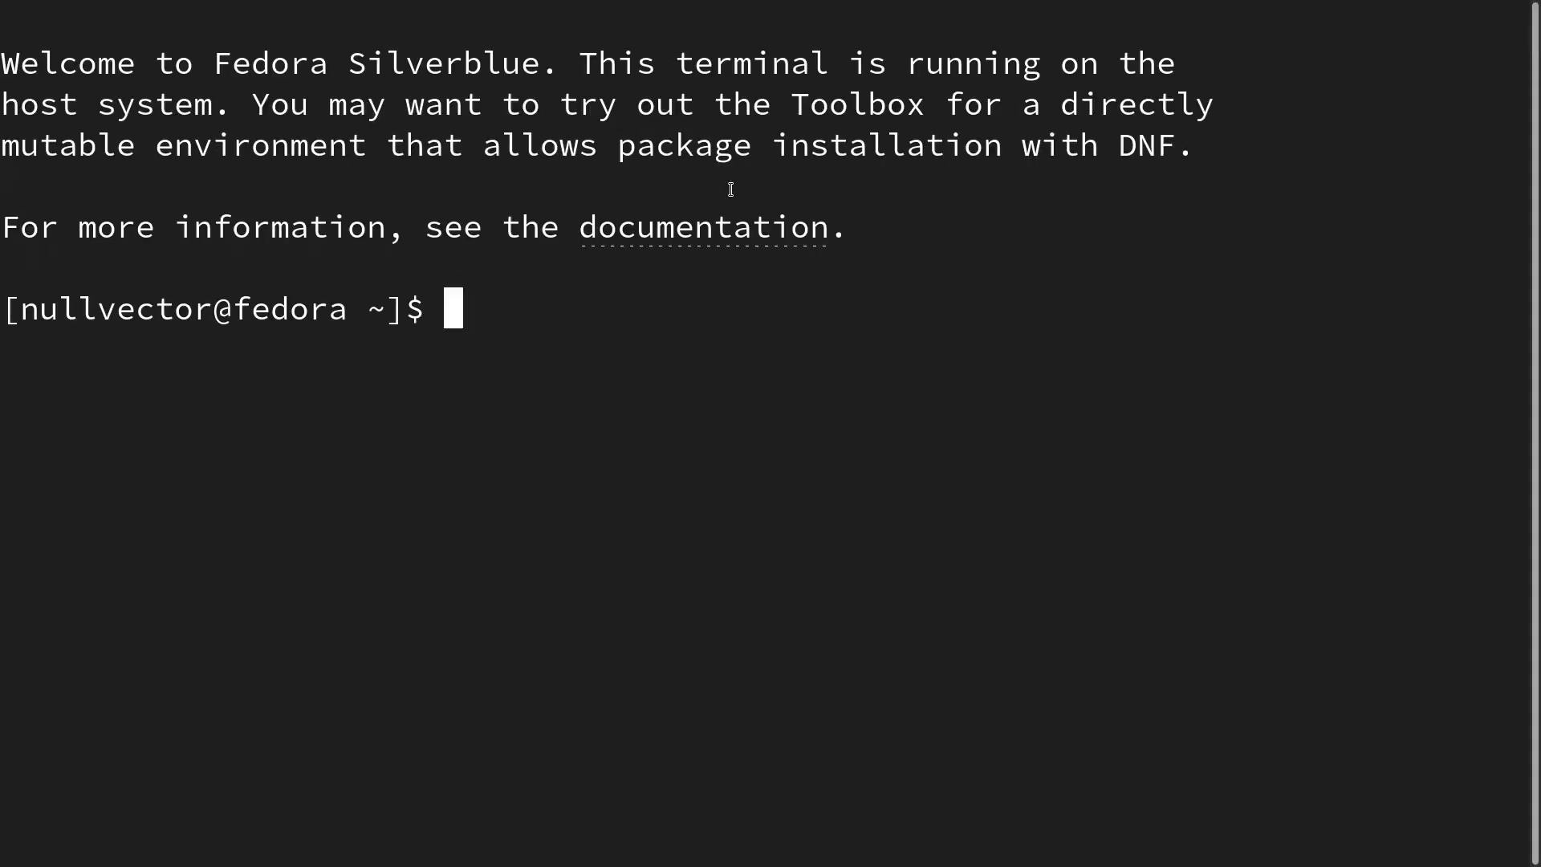
key(ctrl+l)
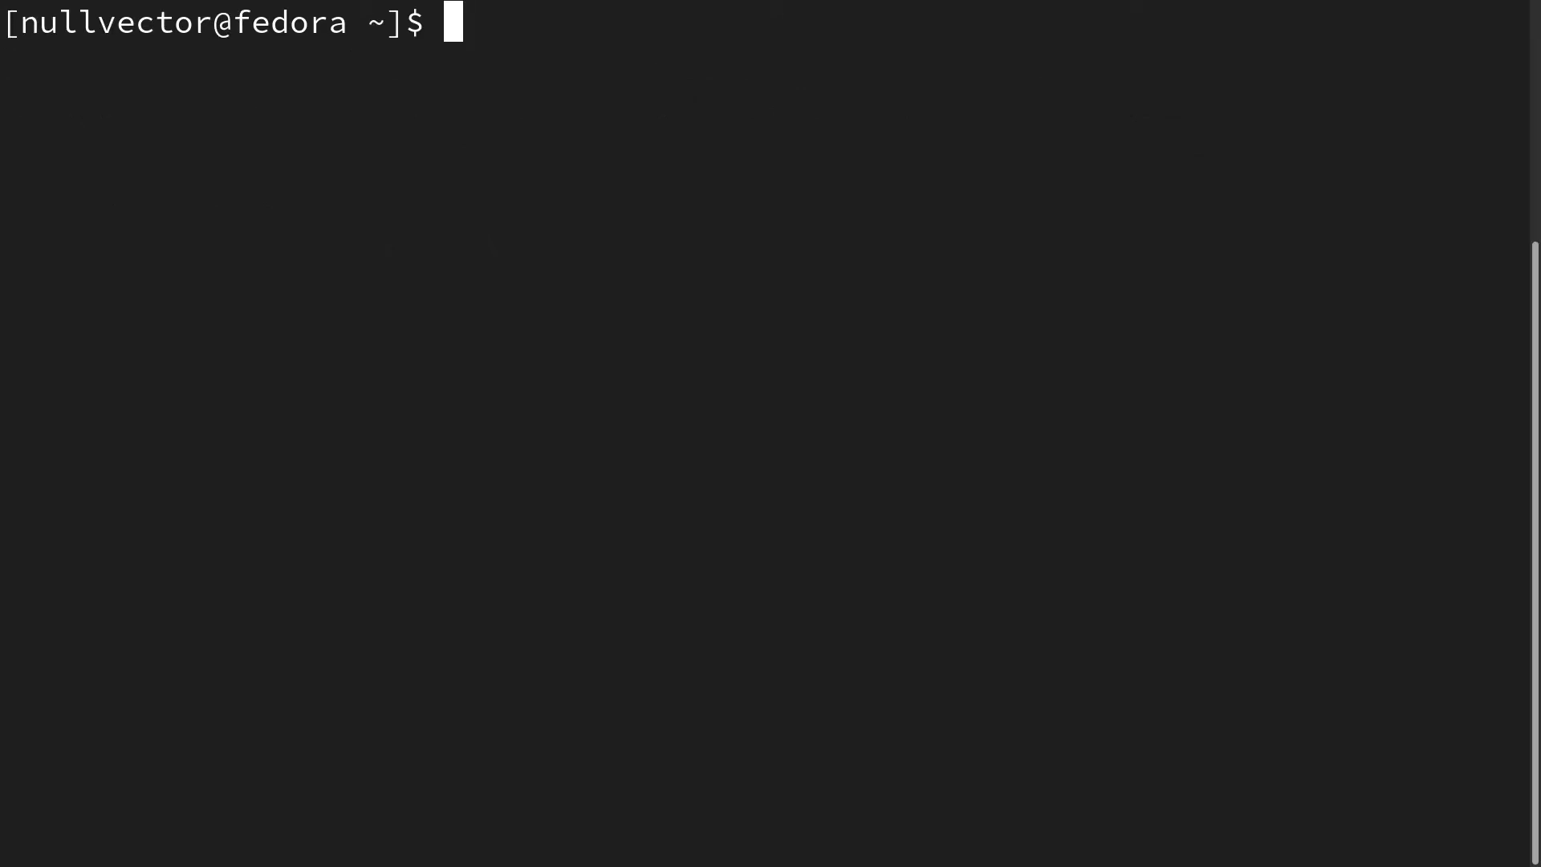
Run df -h and highlight the /var/home mount entry.
text(df -)
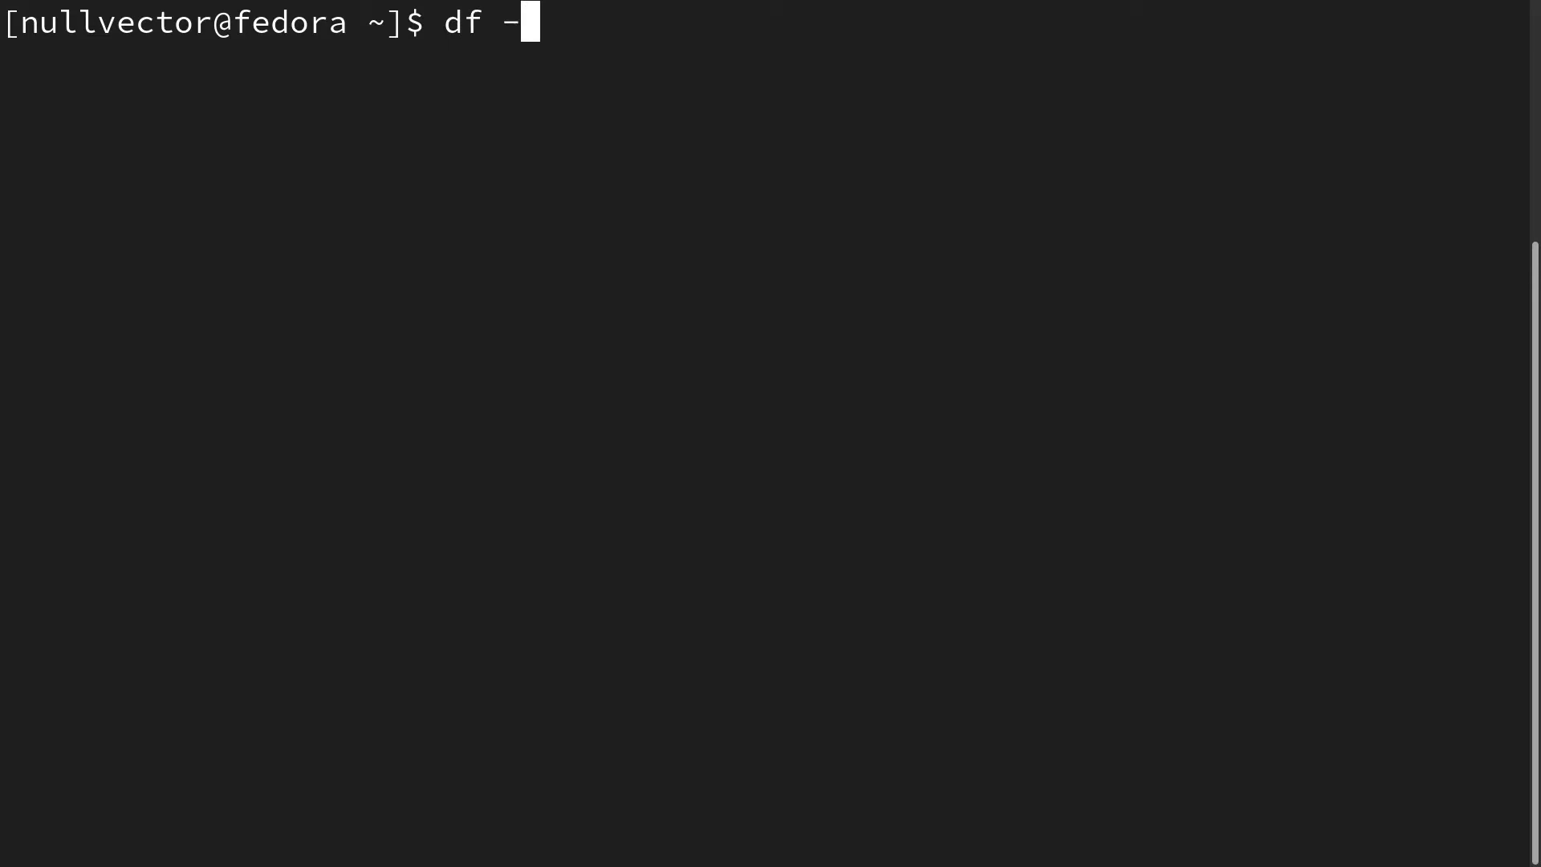
text(h)
key(Return)
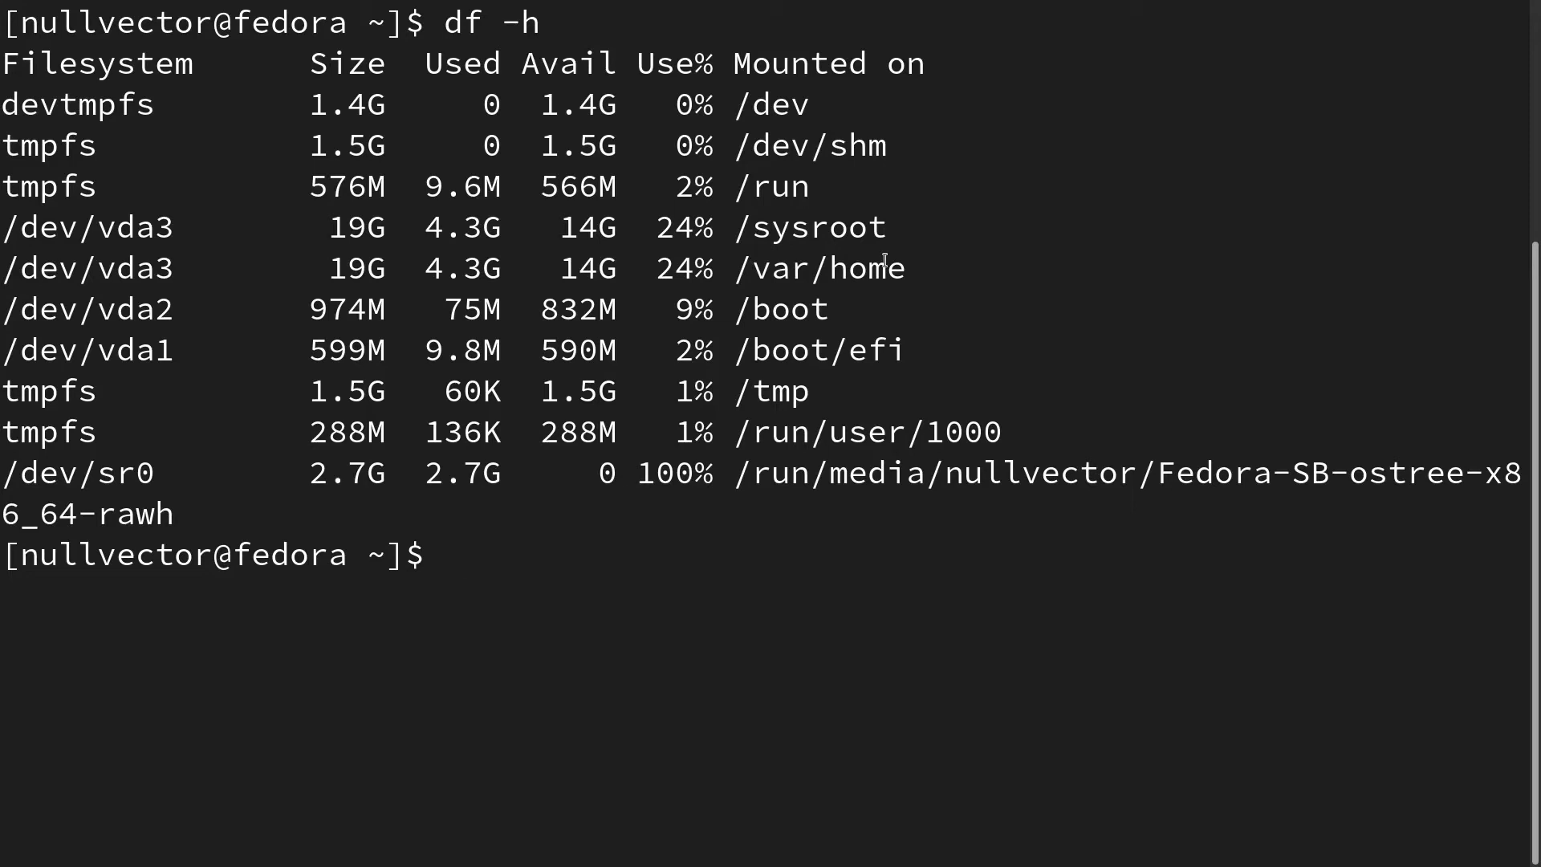
drag(915, 273, 695, 269)
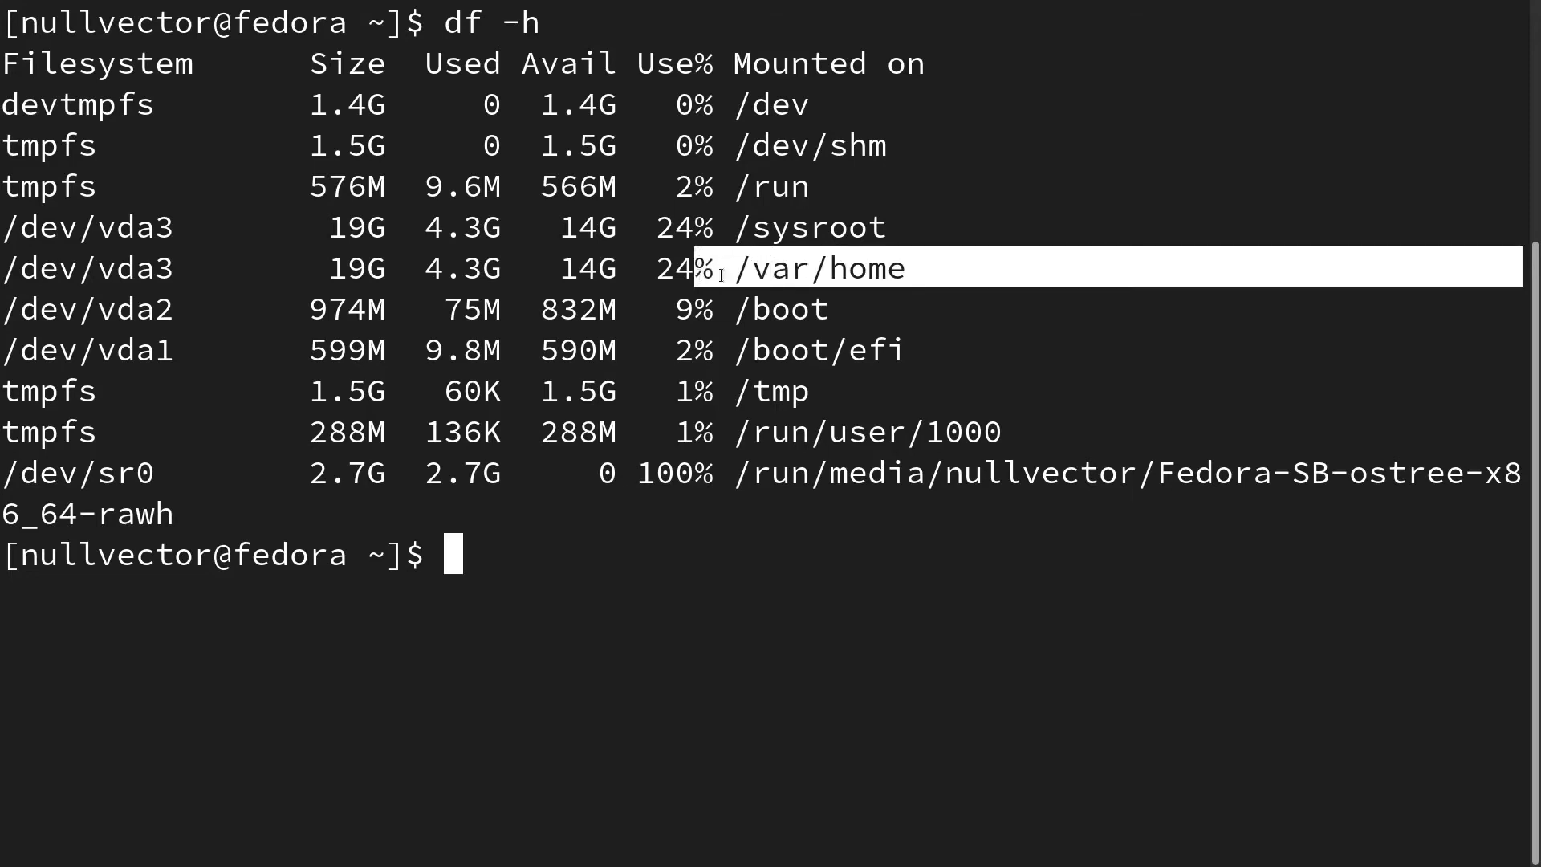
click(954, 305)
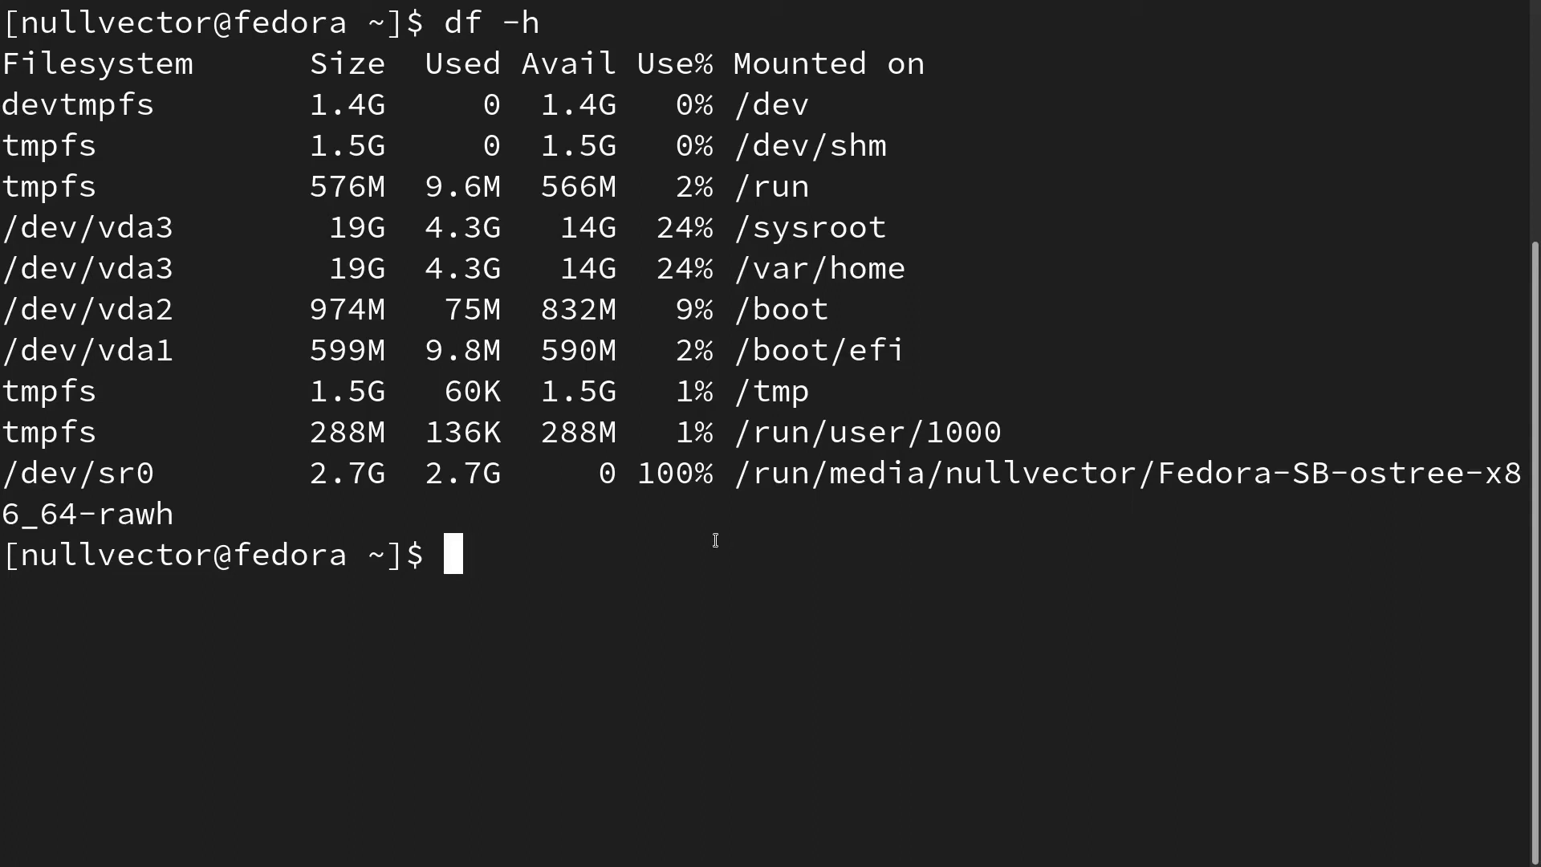
Run pwd and highlight the printed /var/home home directory path.
text(pwd)
key(Return)
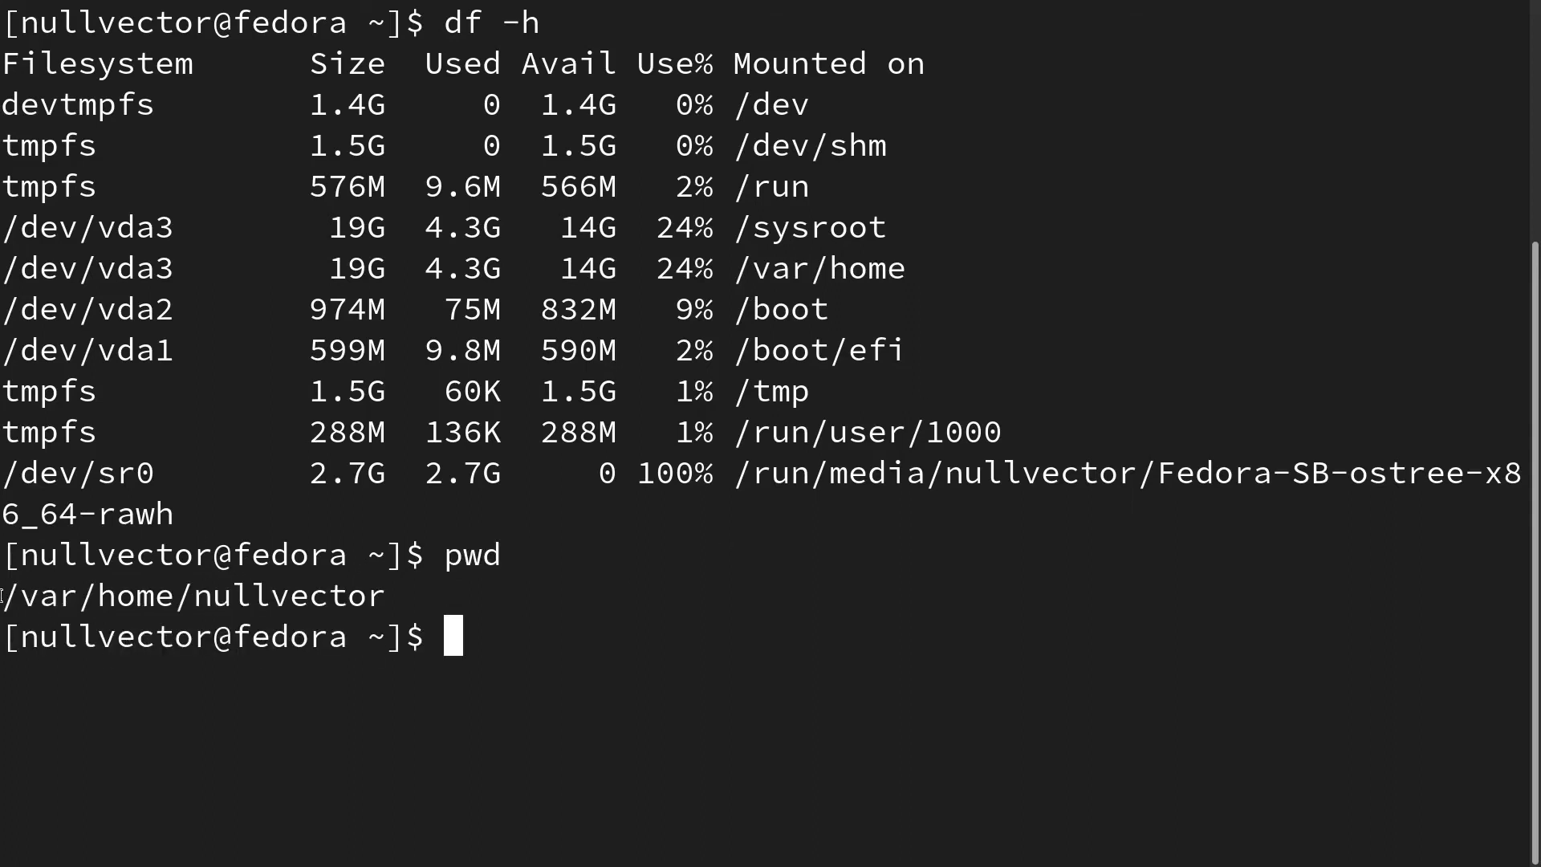
drag(8, 598, 398, 599)
click(715, 598)
Clear the terminal, try sudo dnf update, then run rpm-ostree update.
key(ctrl+l)
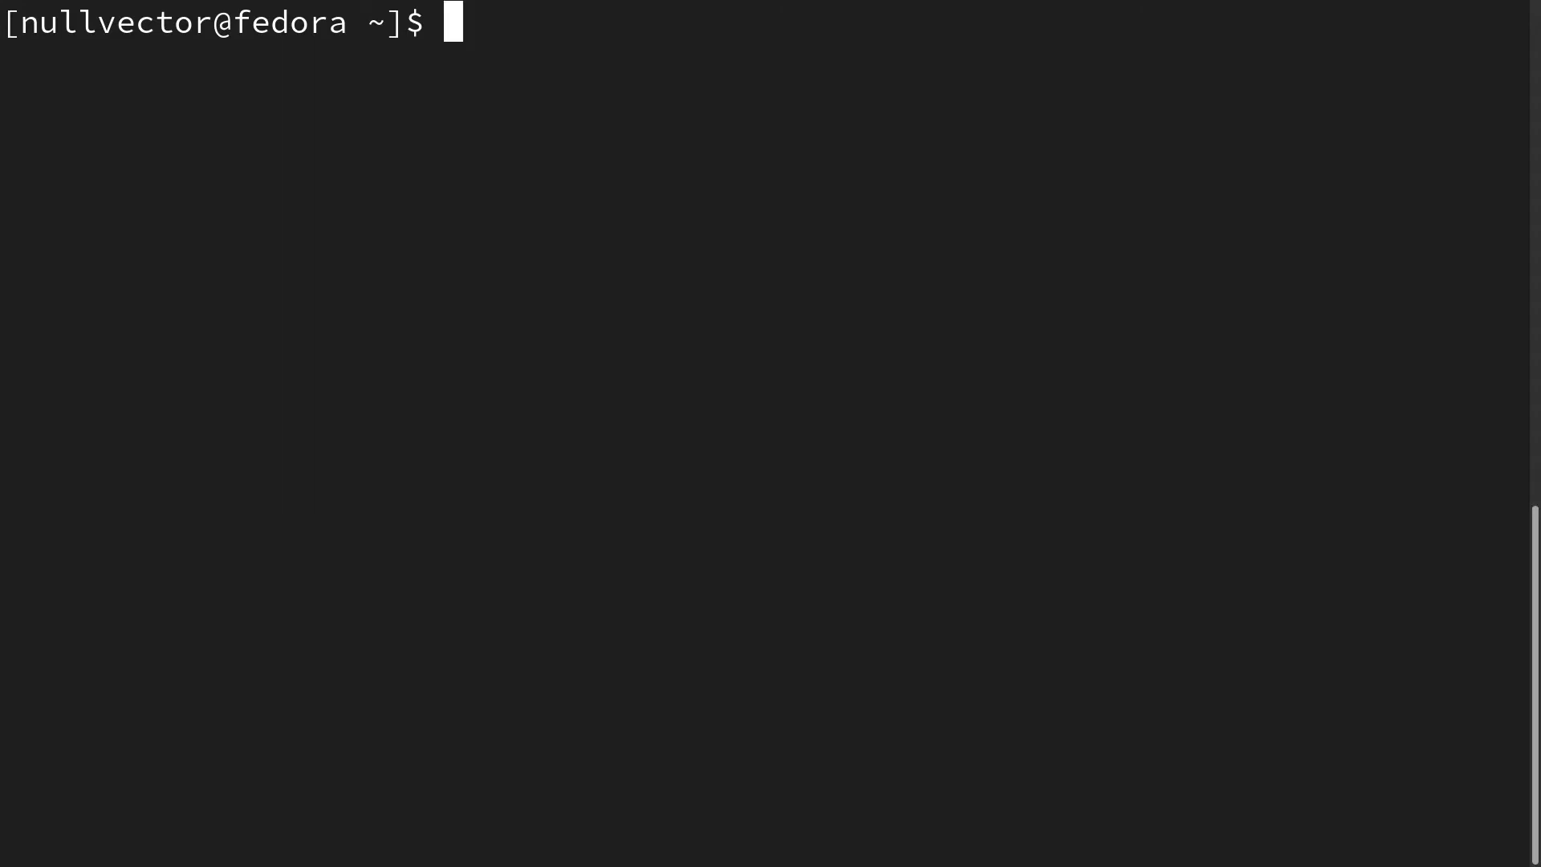
text(sudo d)
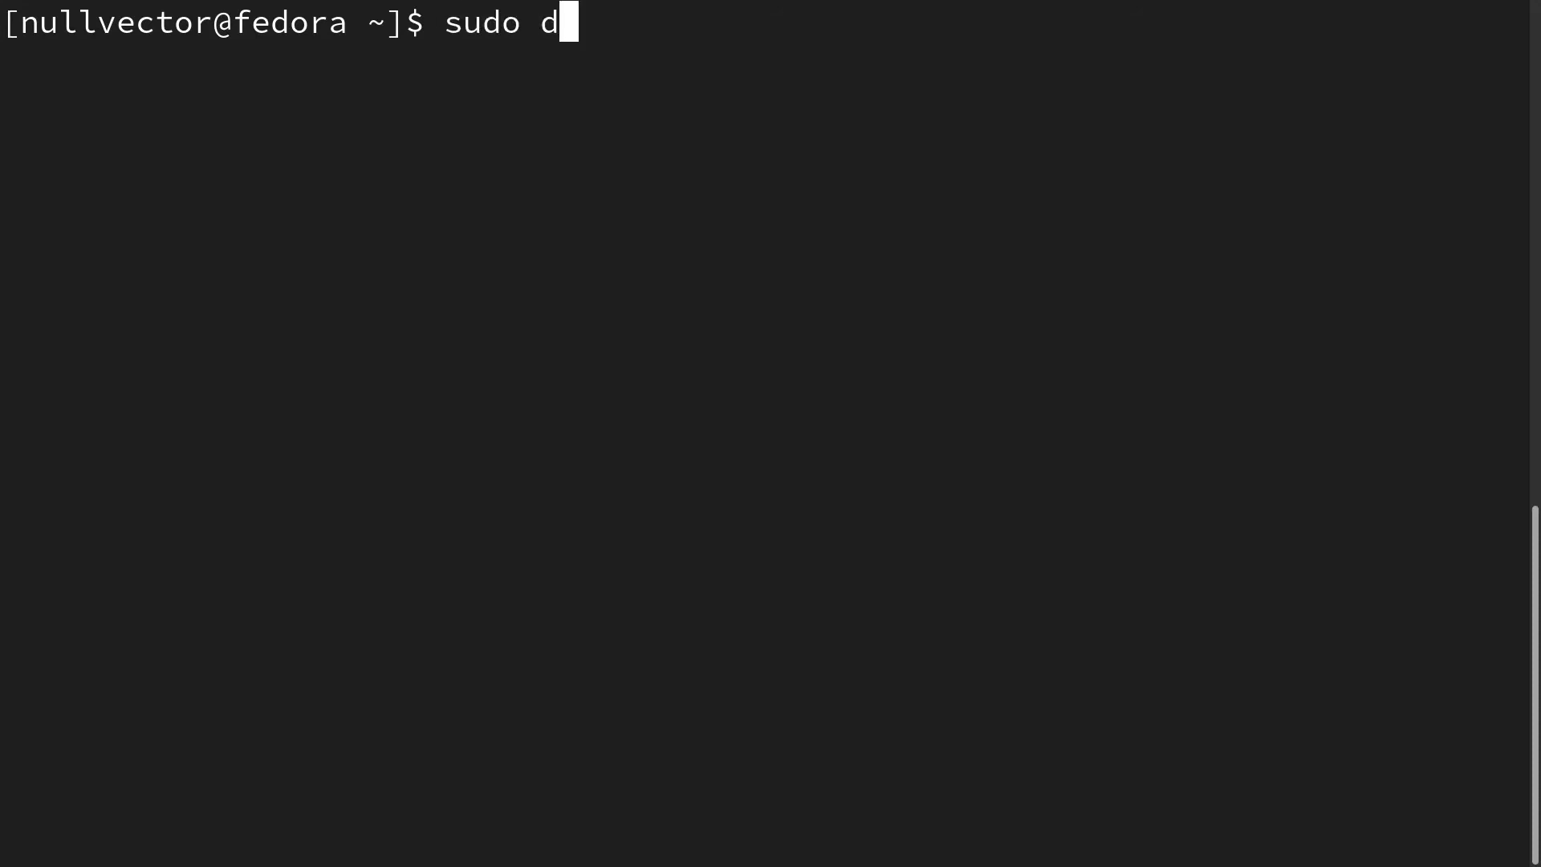
text(nf up)
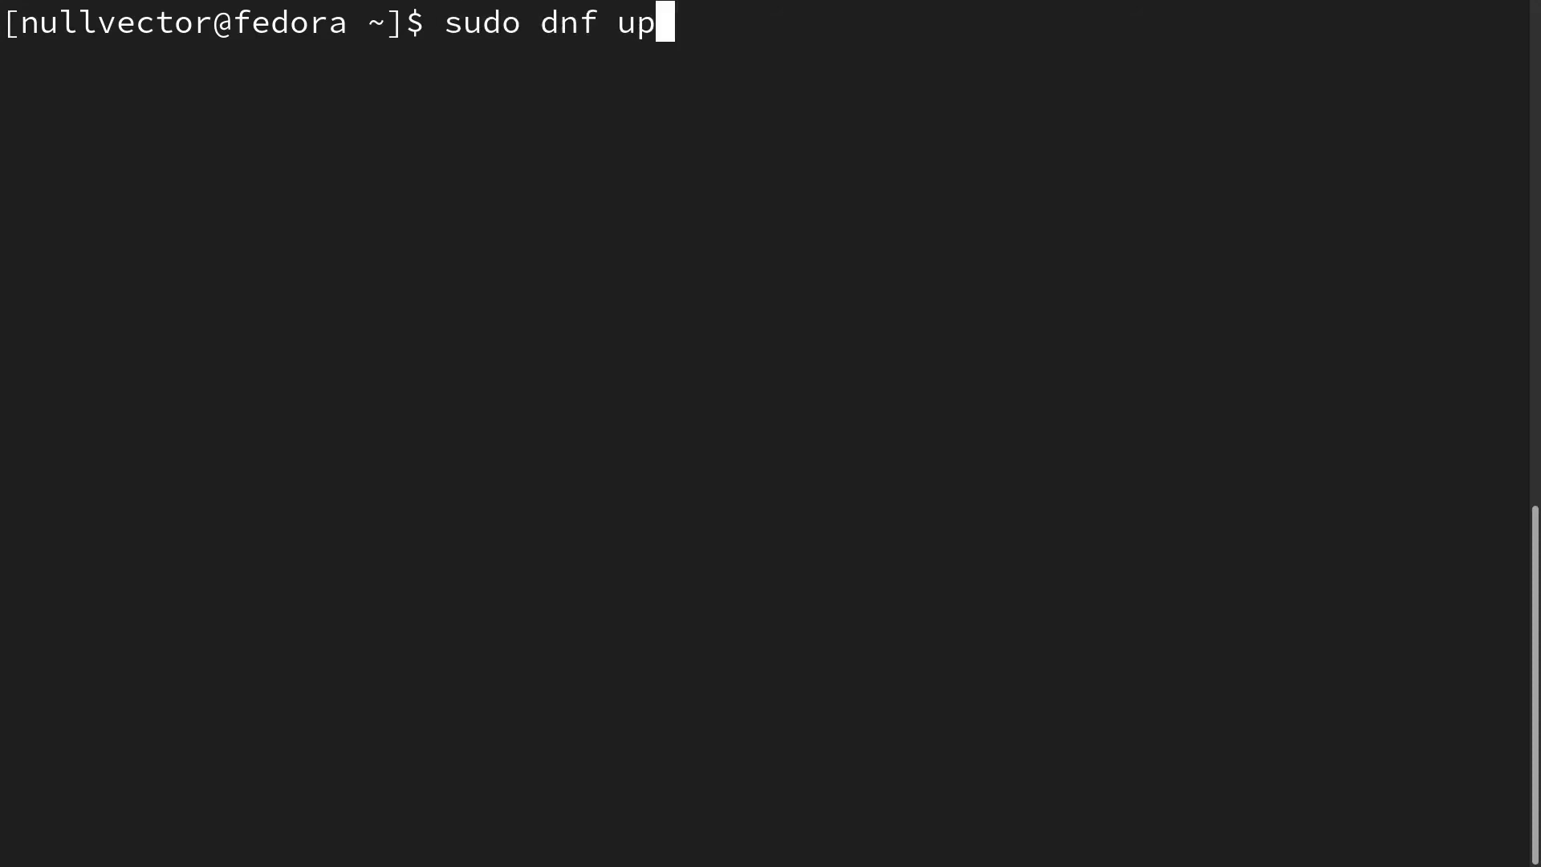
text(date)
key(Return)
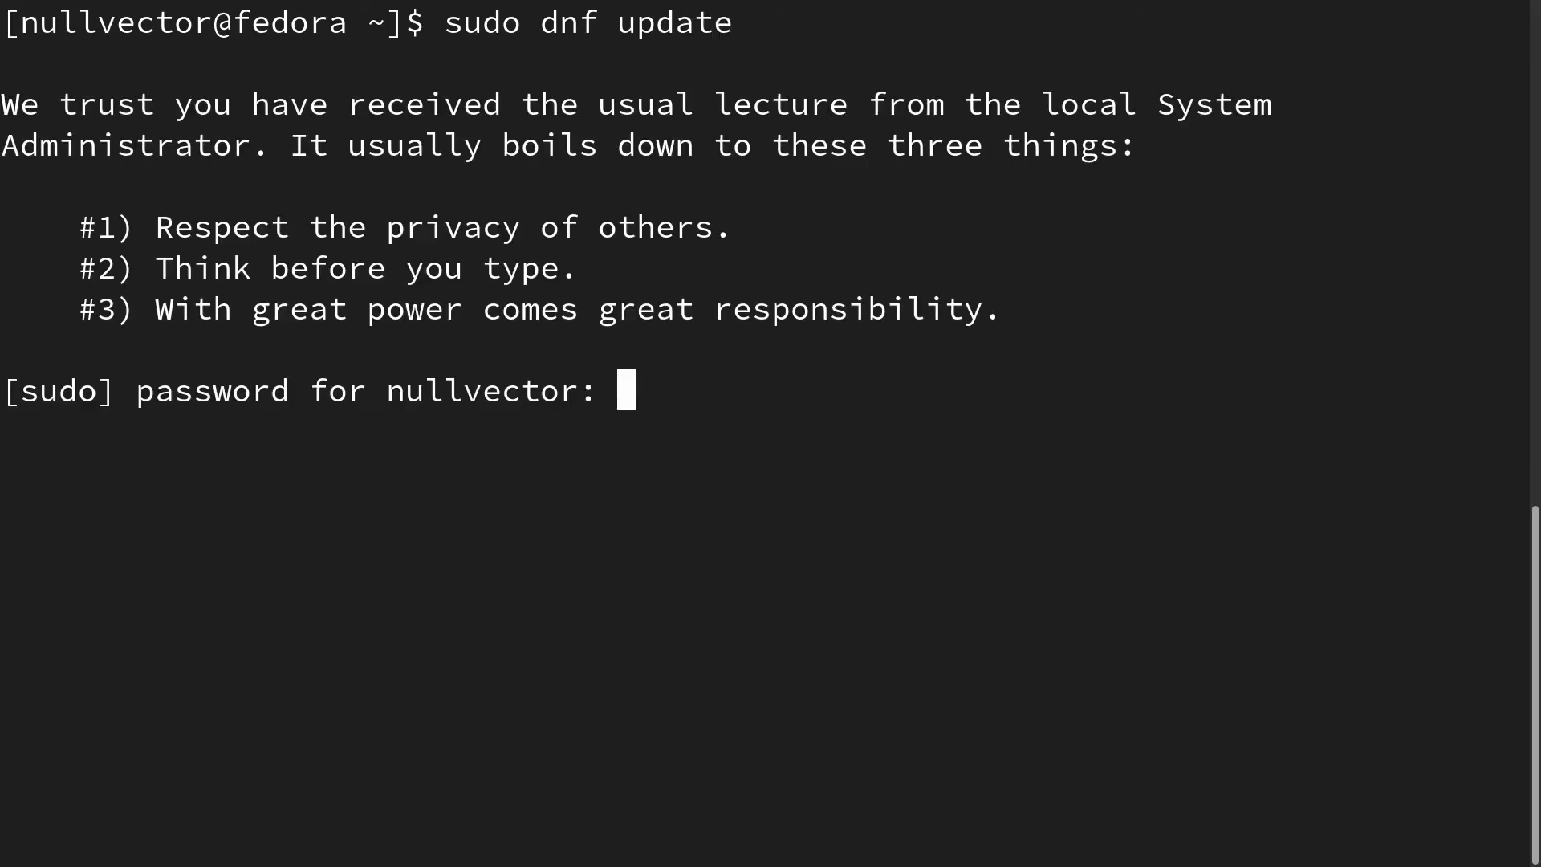
key(Return)
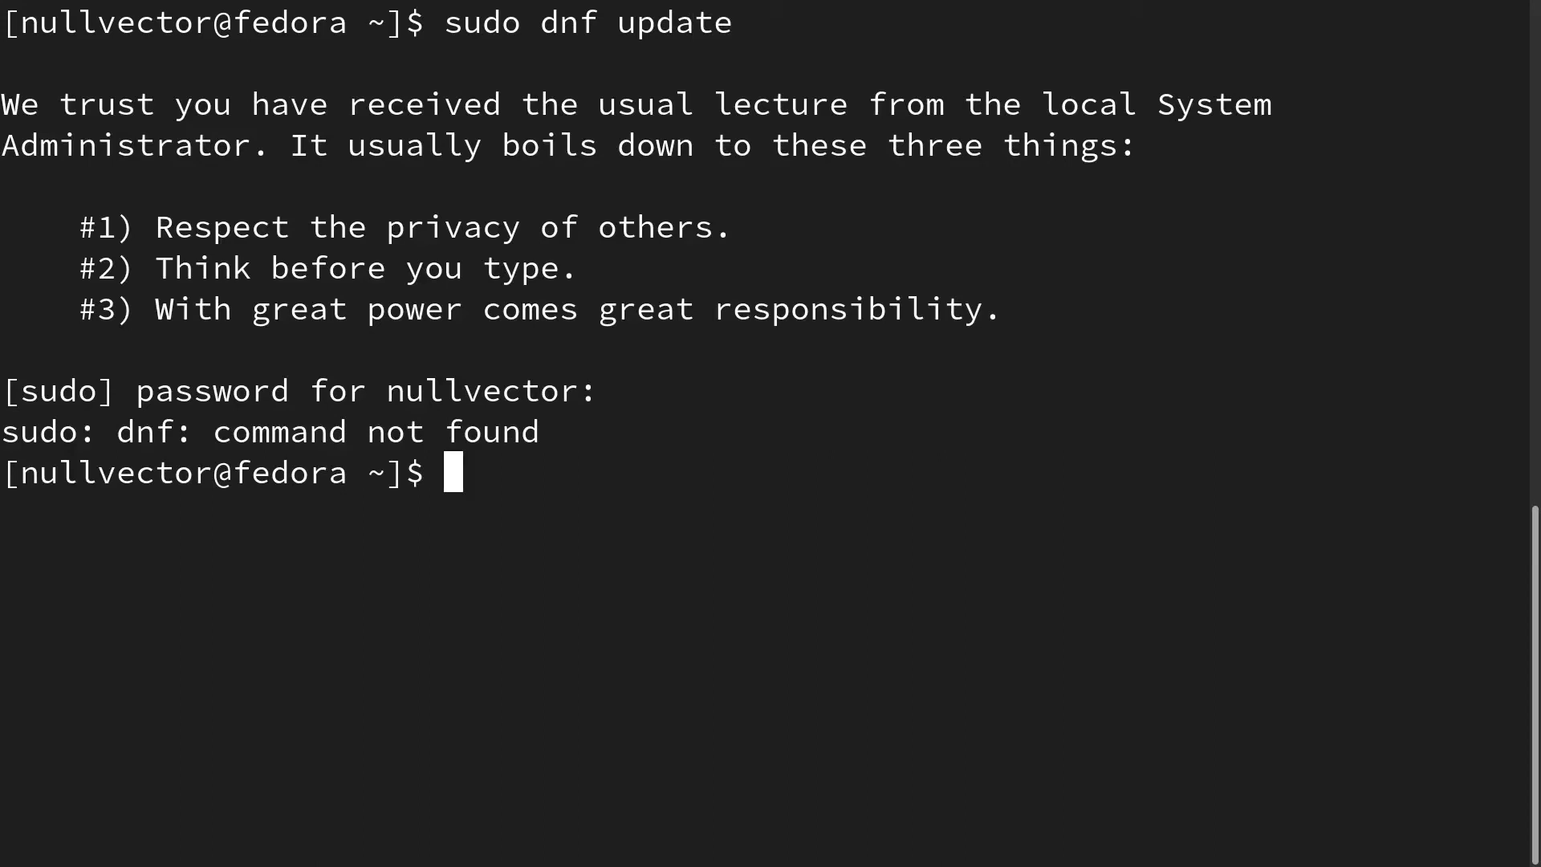
text(rpm-)
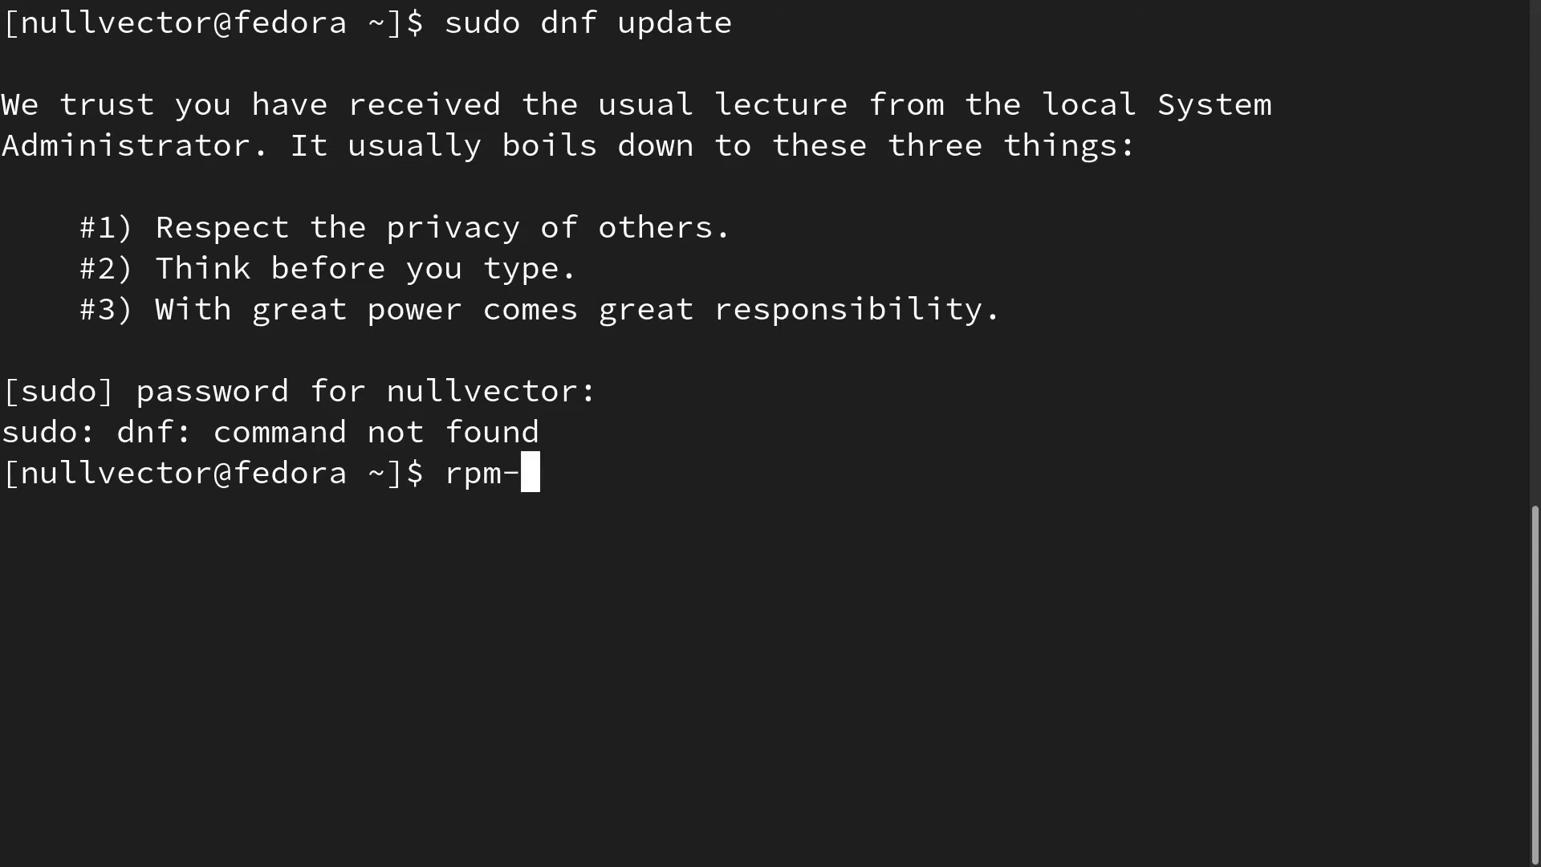
text(ostree )
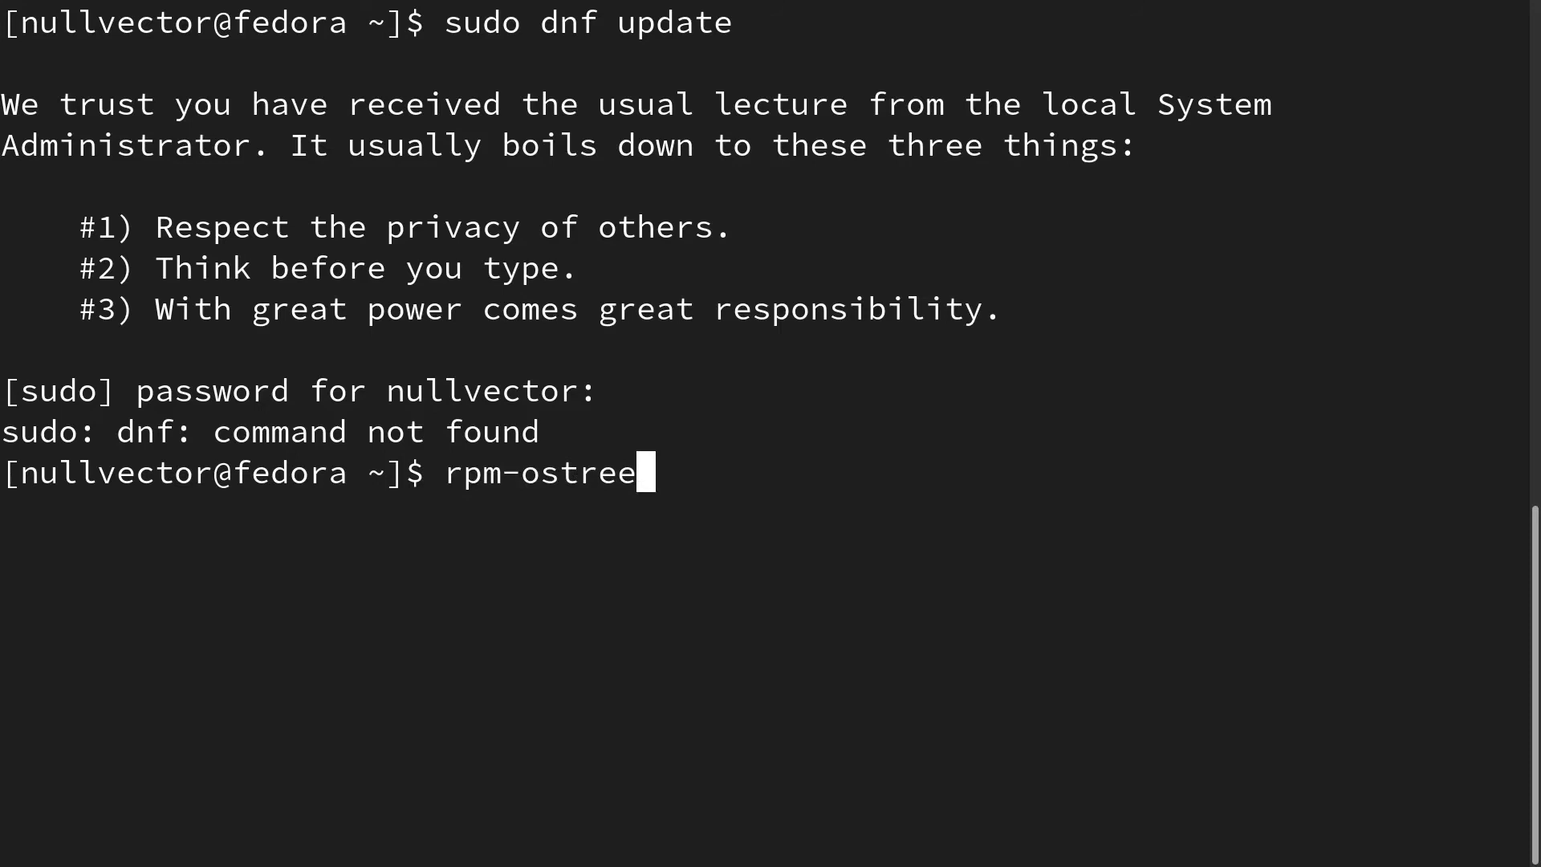
text(up)
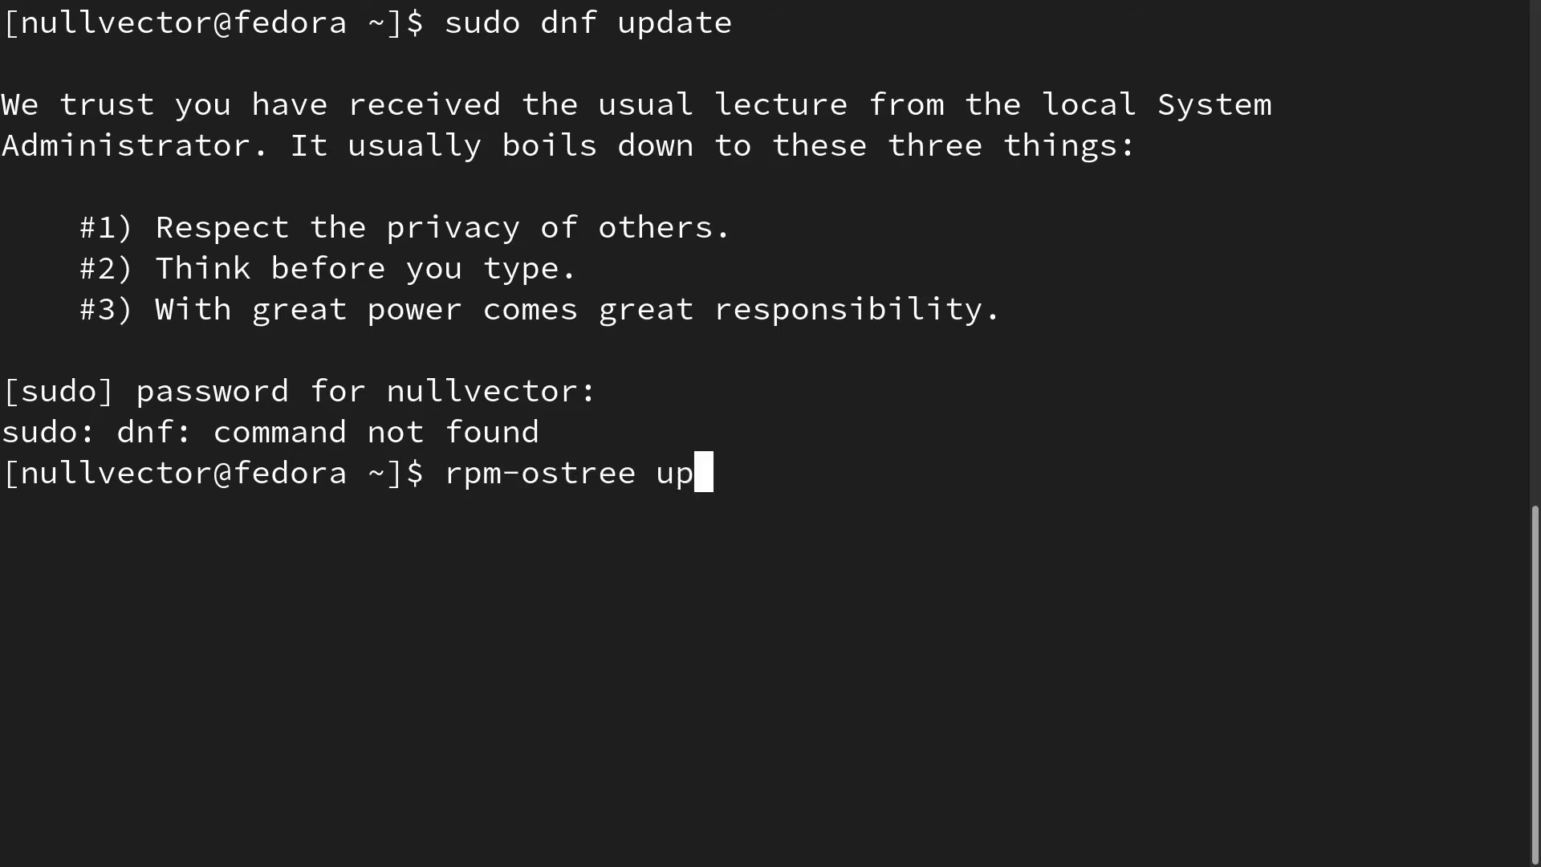
text(date)
key(Return)
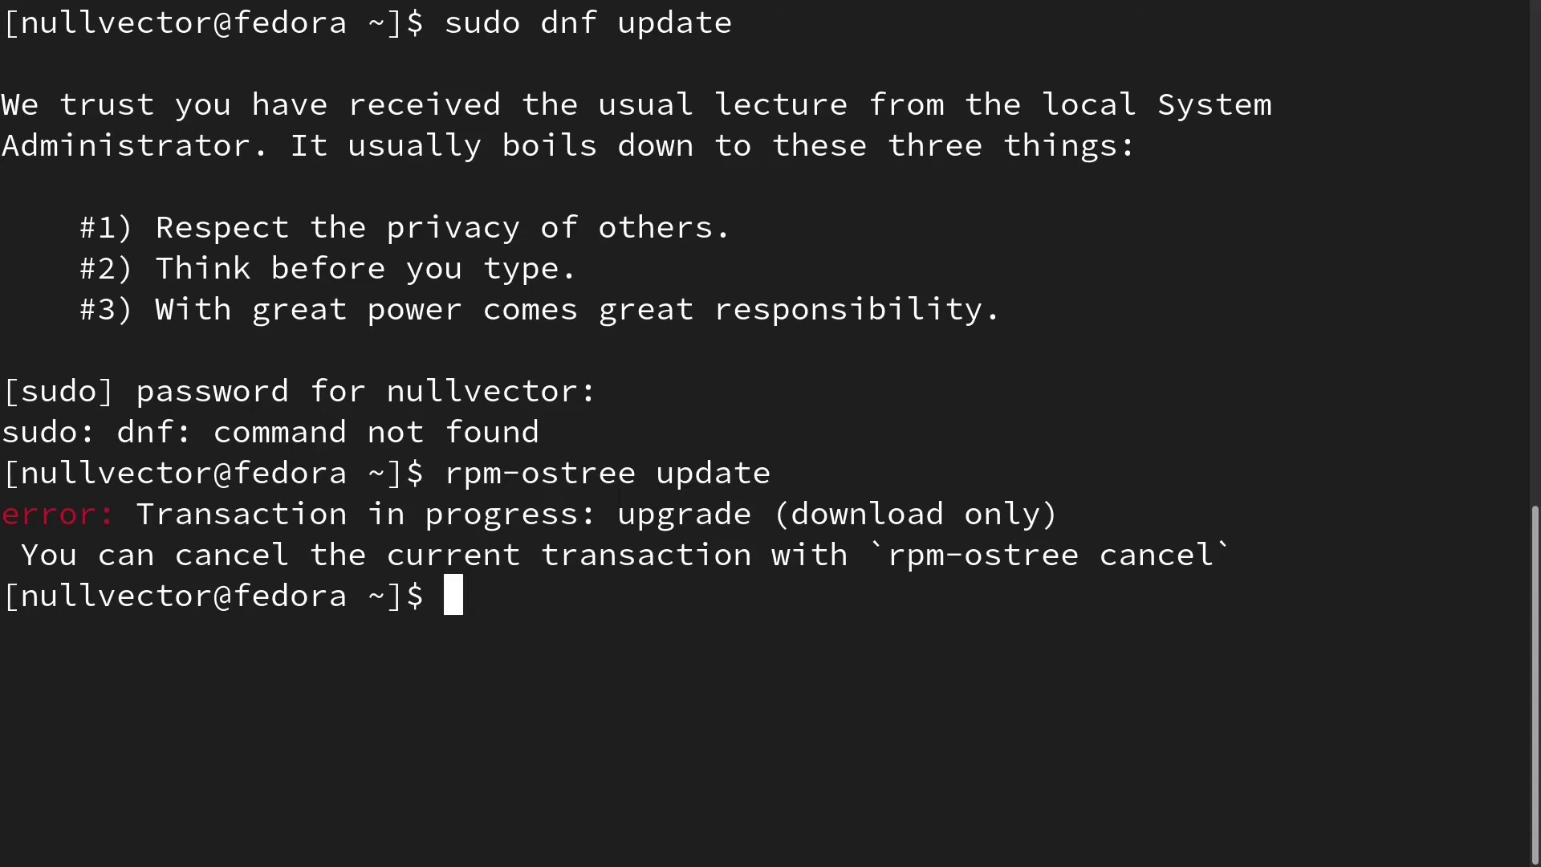
Close the terminal and open Settings' About page showing Fedora Rawhide Silverblue Prerelease and GNOME 41.beta.0.
key(ctrl+d)
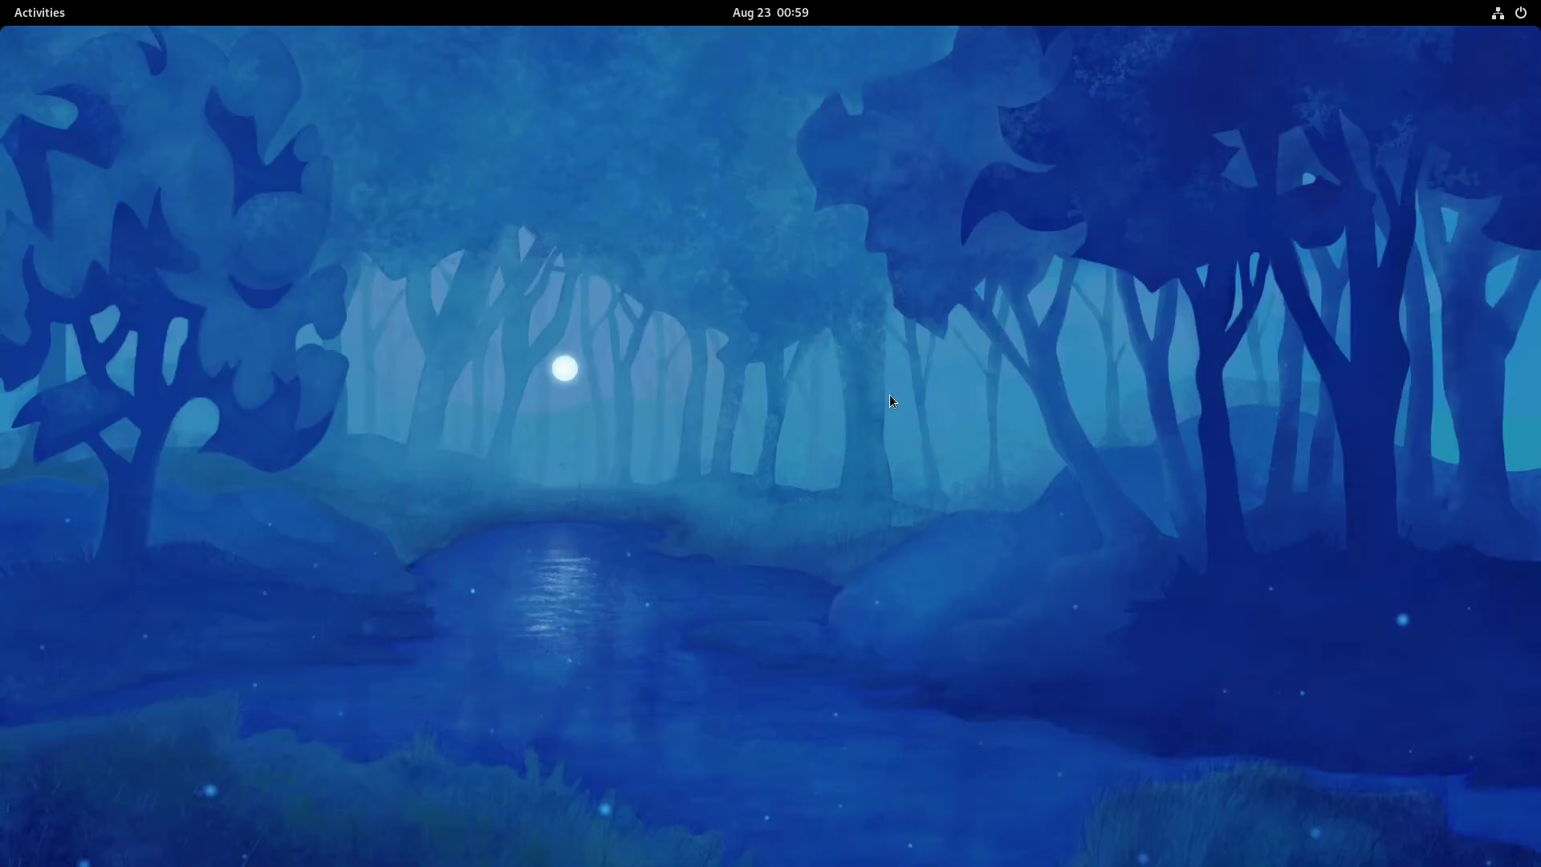
key(super)
click(903, 815)
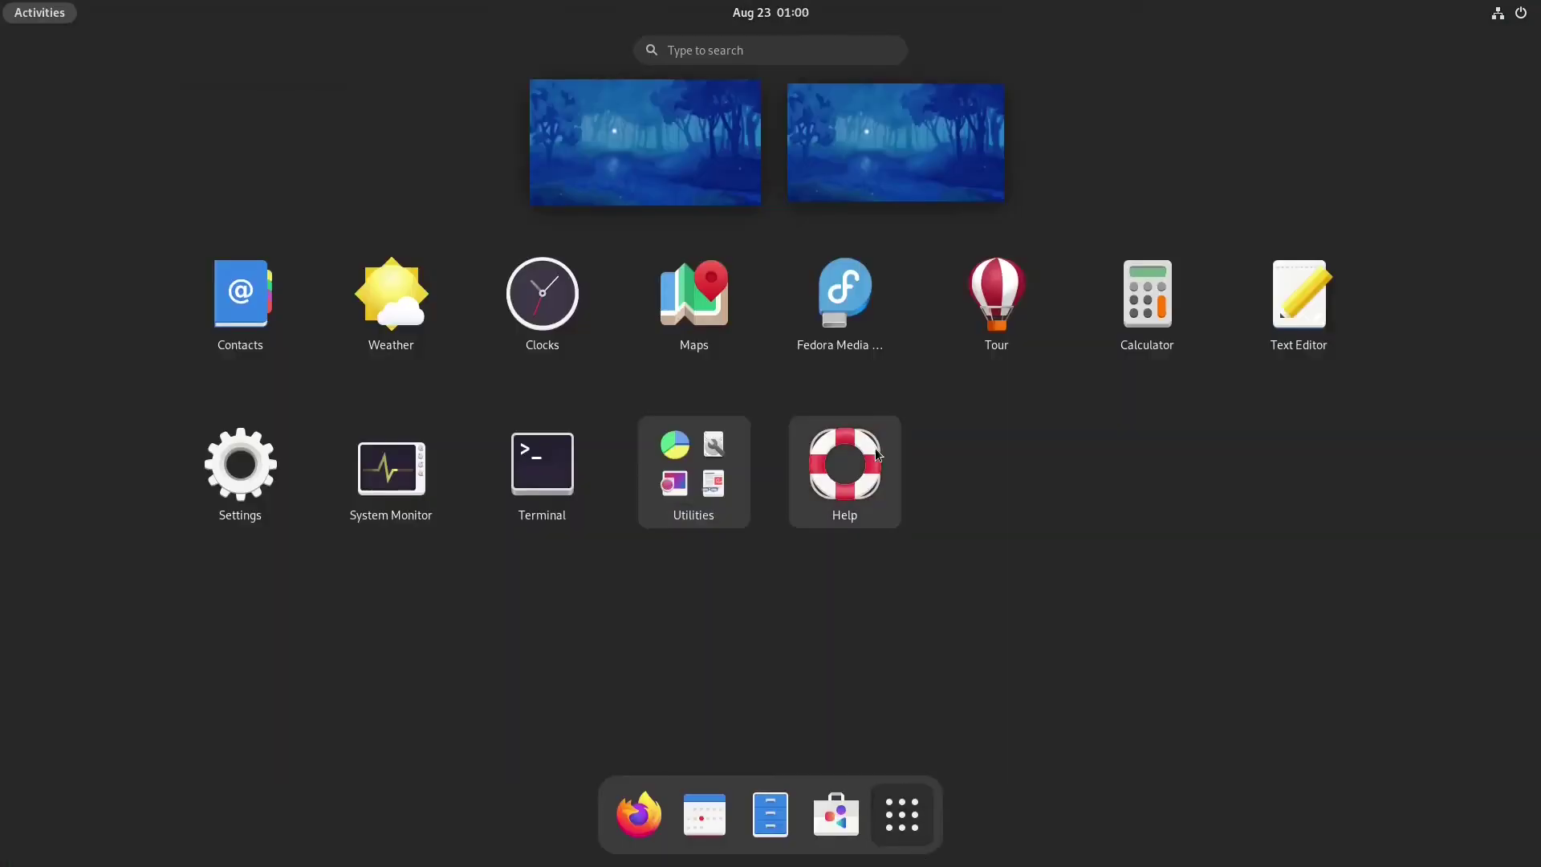
click(241, 472)
scroll(491, 551, down, 5)
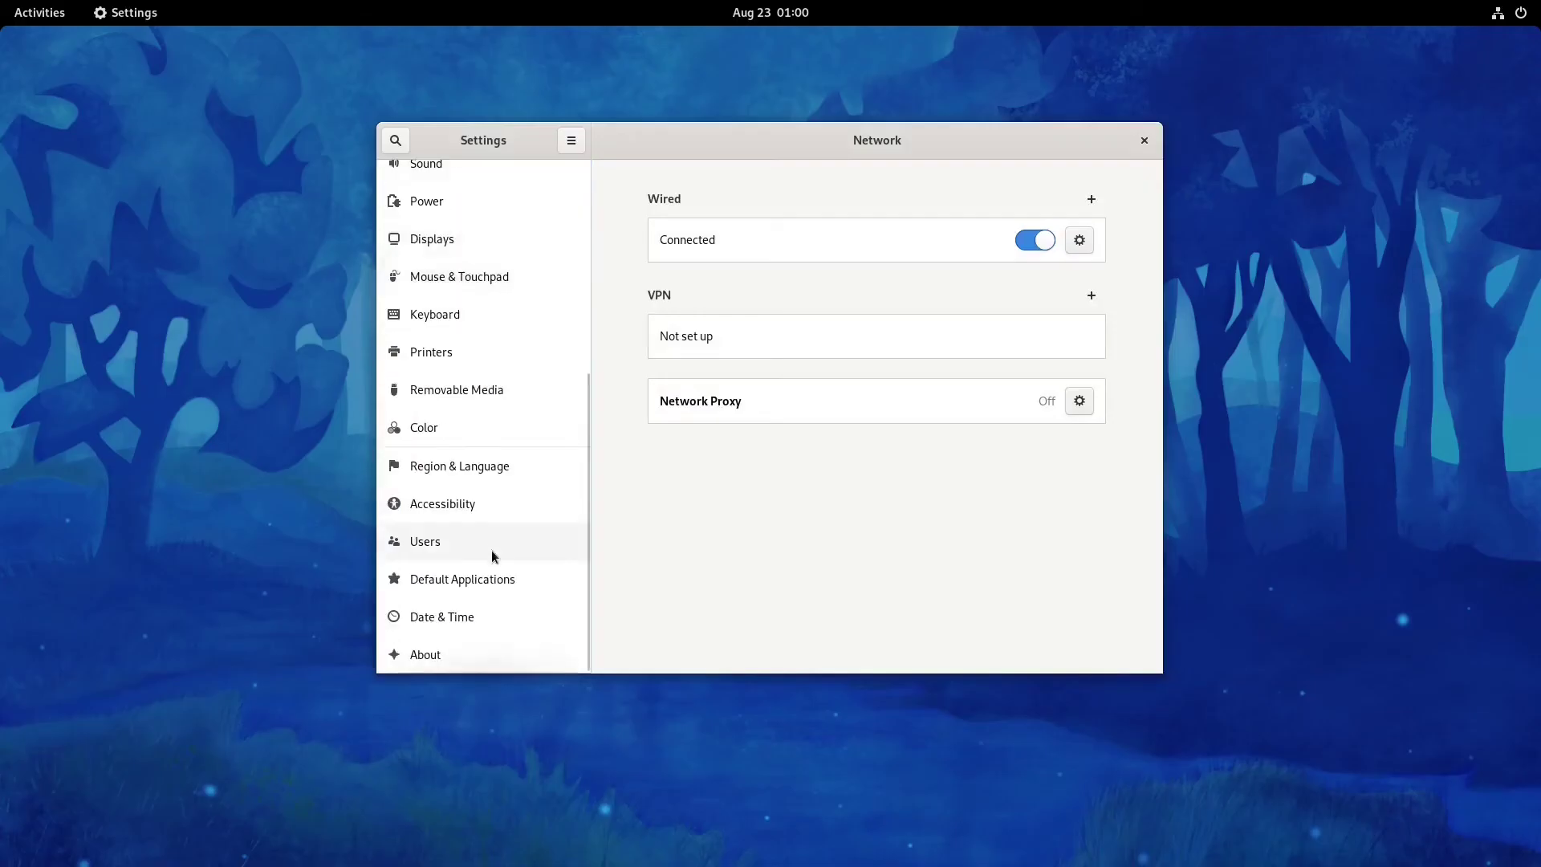
click(465, 649)
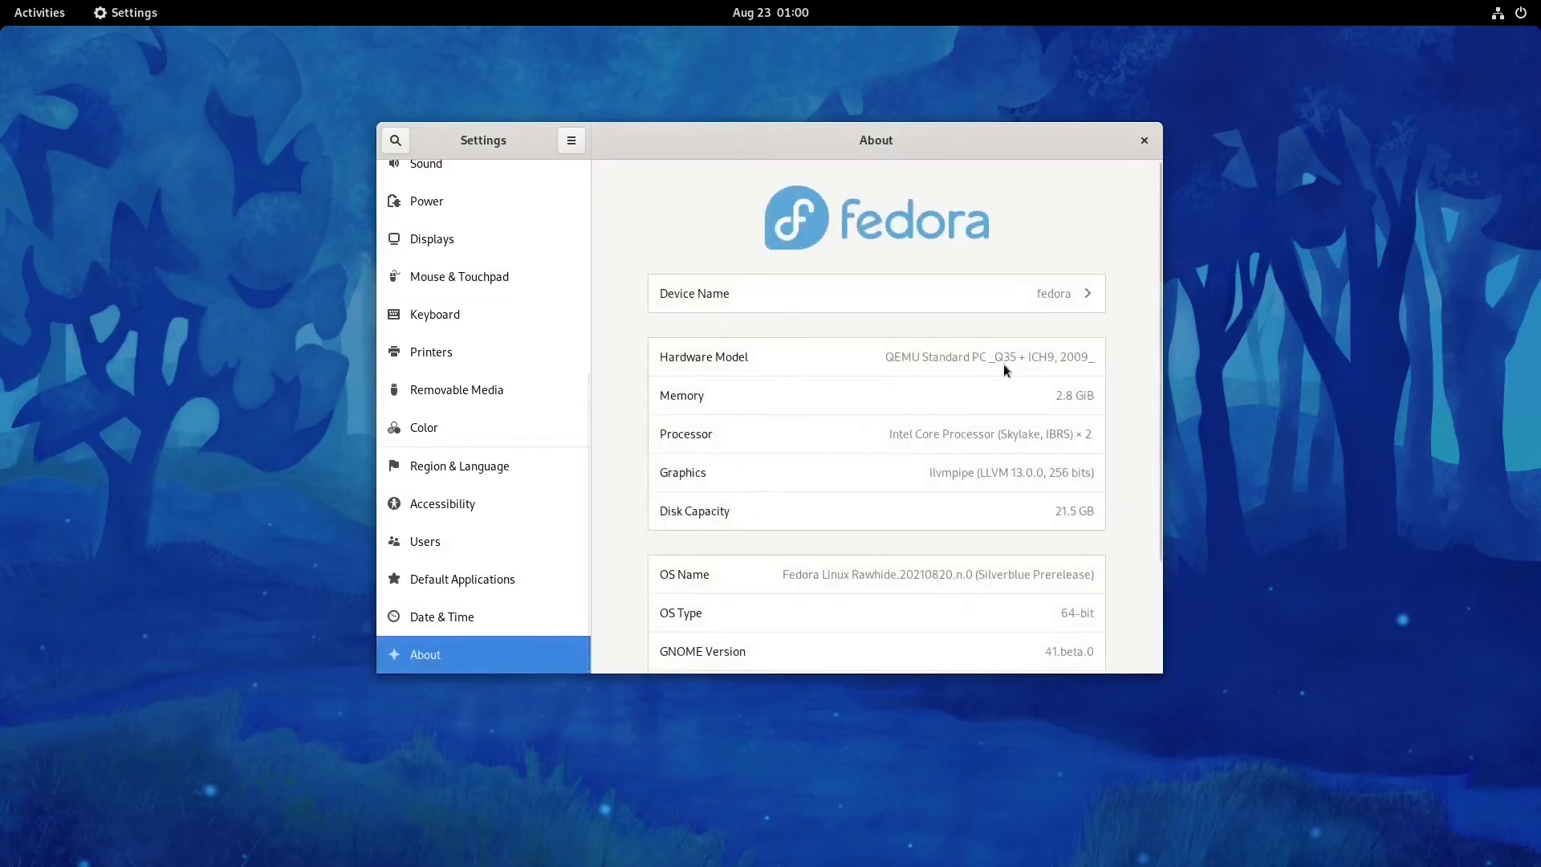
scroll(1005, 368, down, 3)
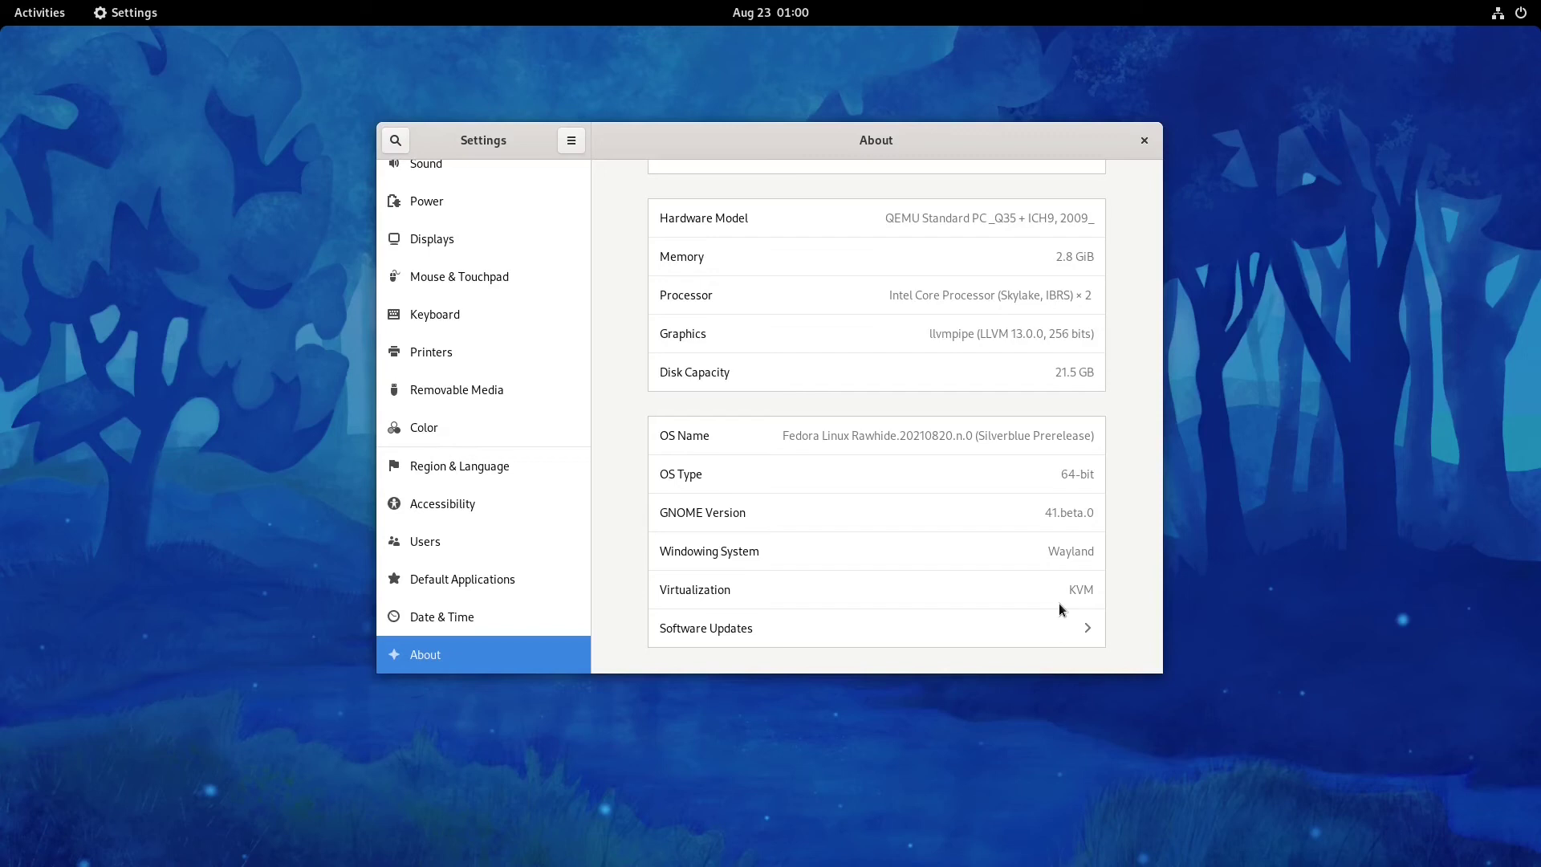
Close Settings, return to the terminal, dismiss the flatpak subcommand list and clear the screen.
click(1147, 141)
click(16, 15)
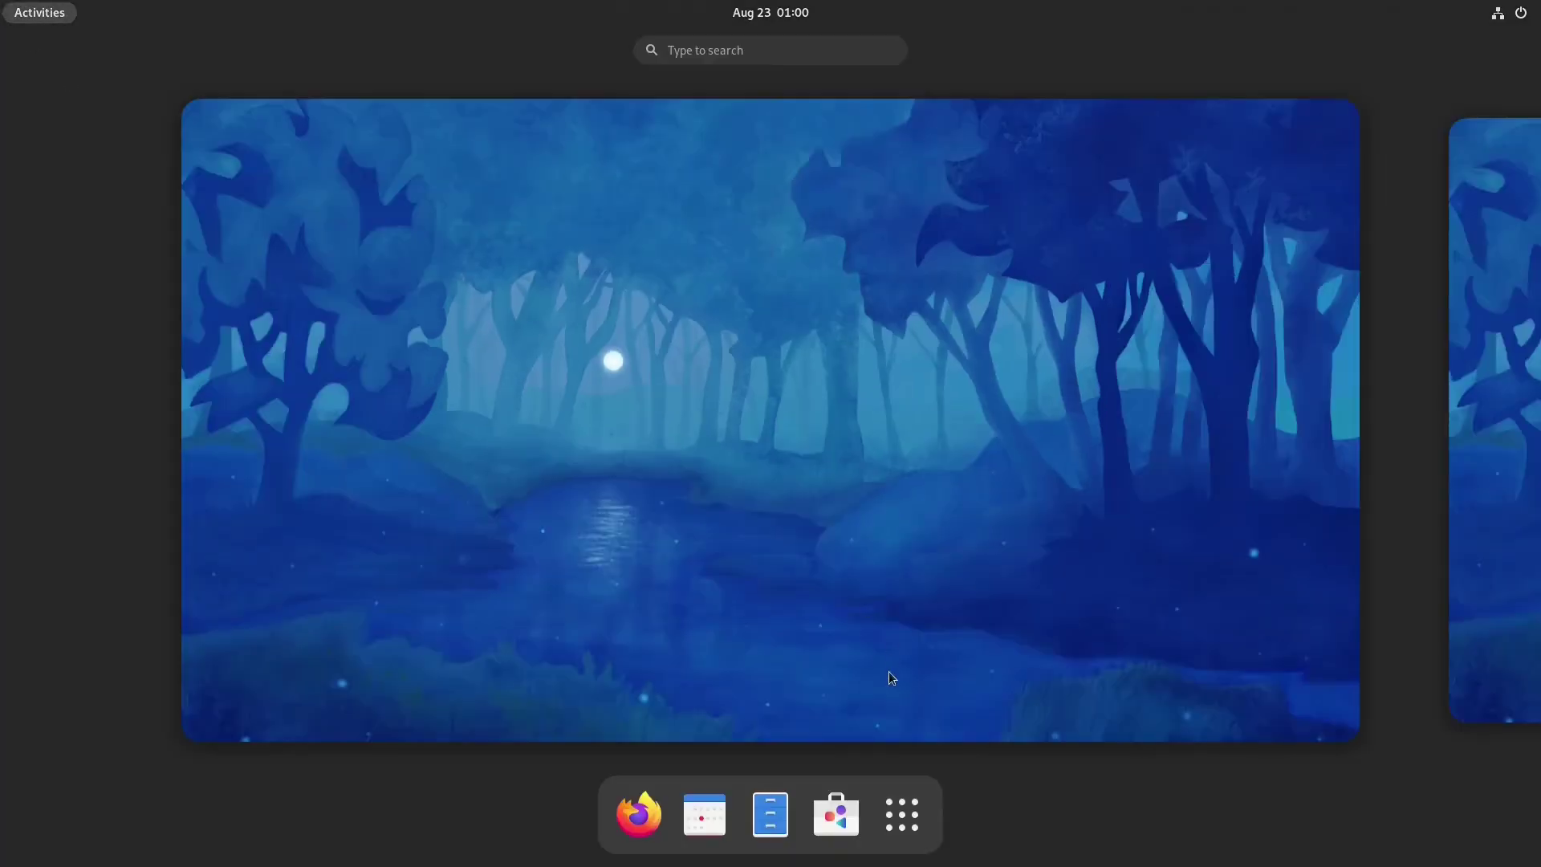
click(888, 817)
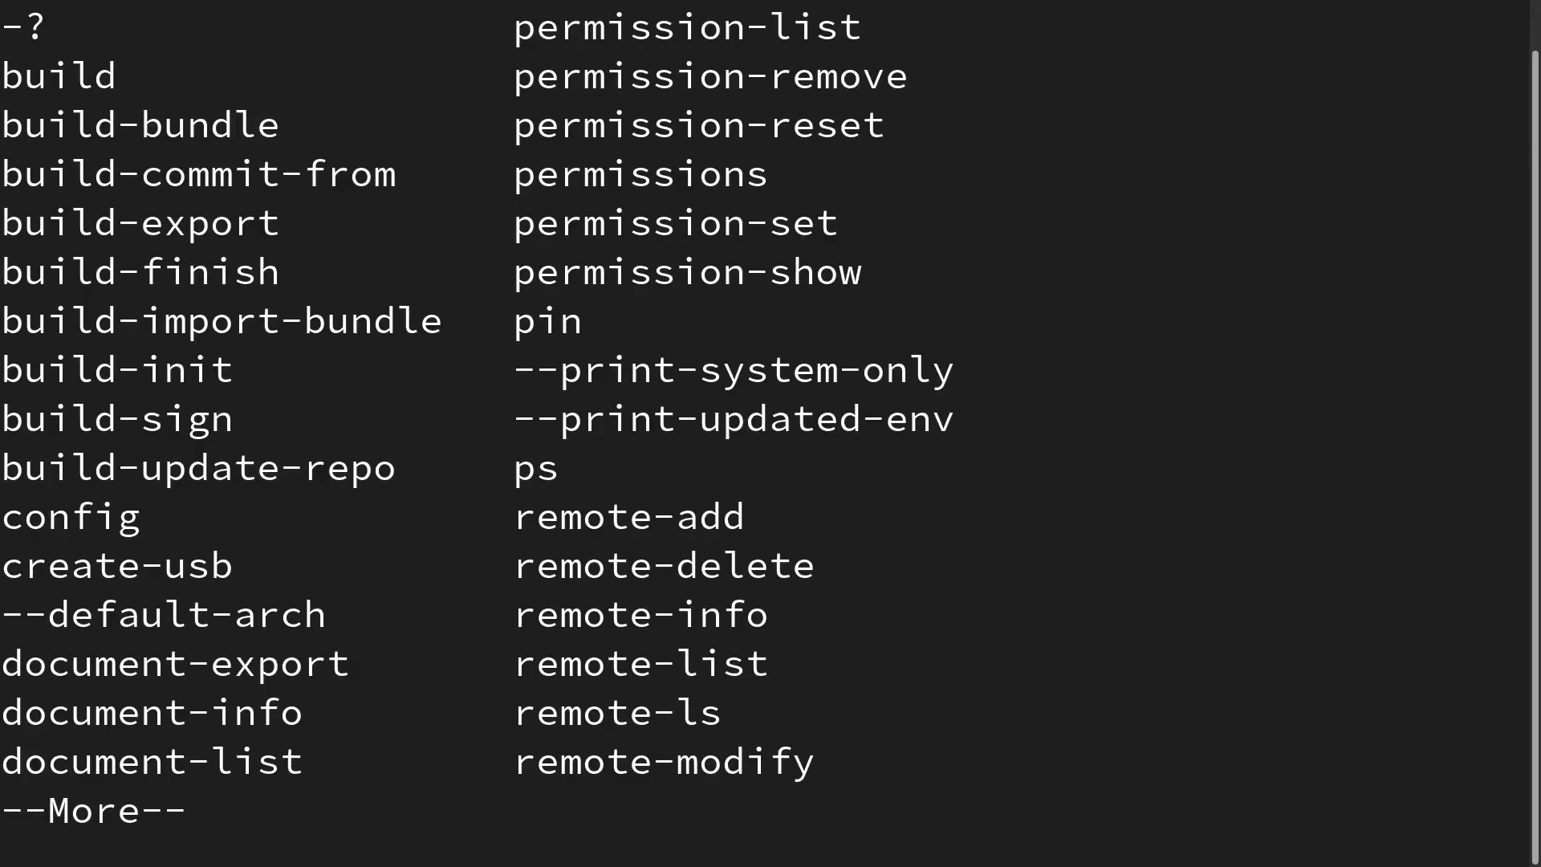
key(q)
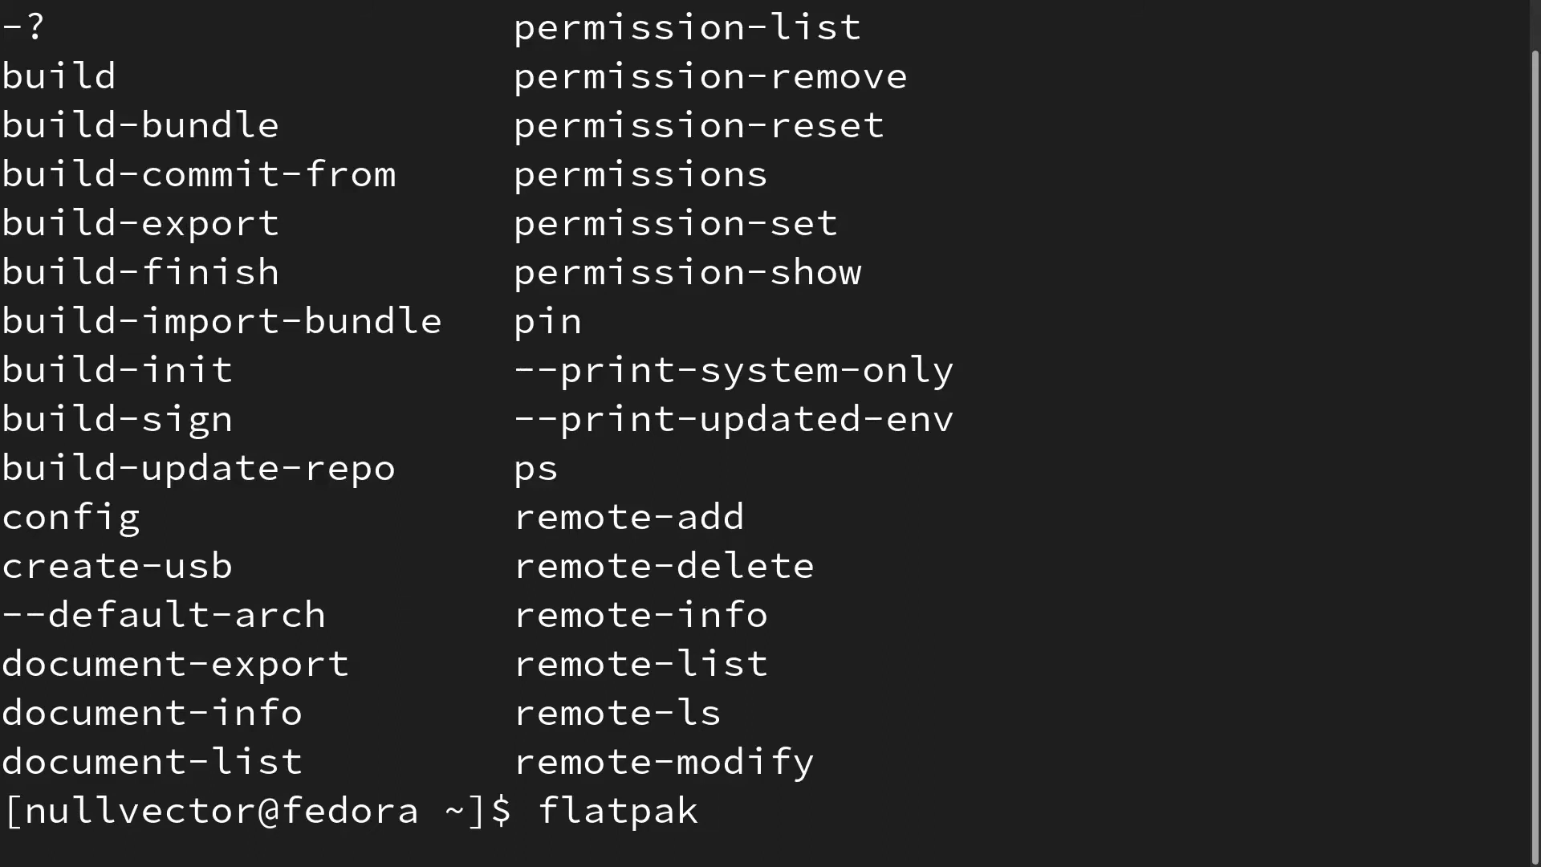
key(ctrl+l)
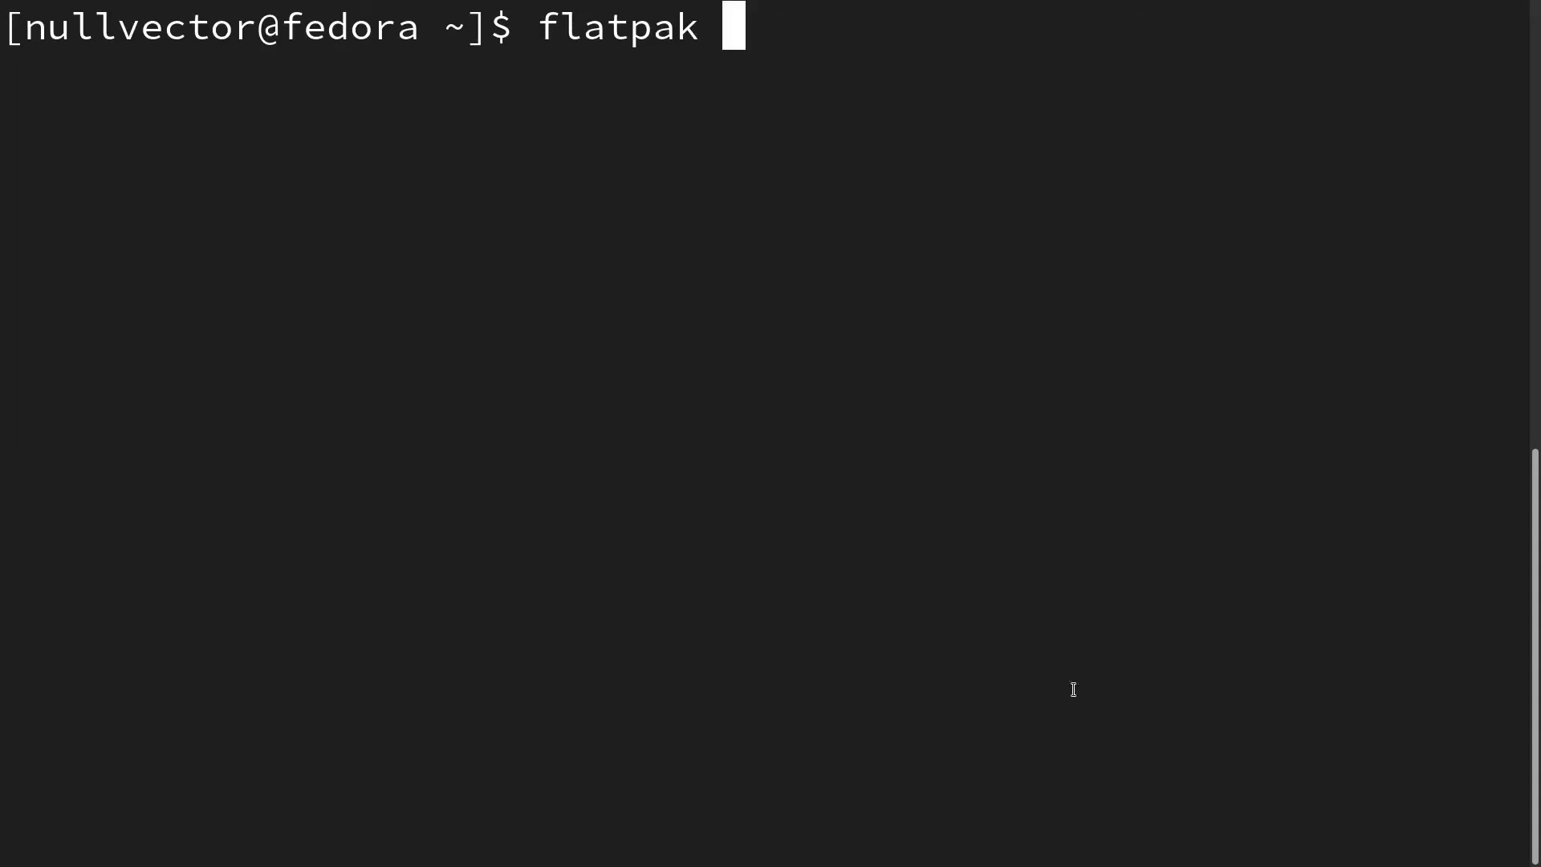
key(super)
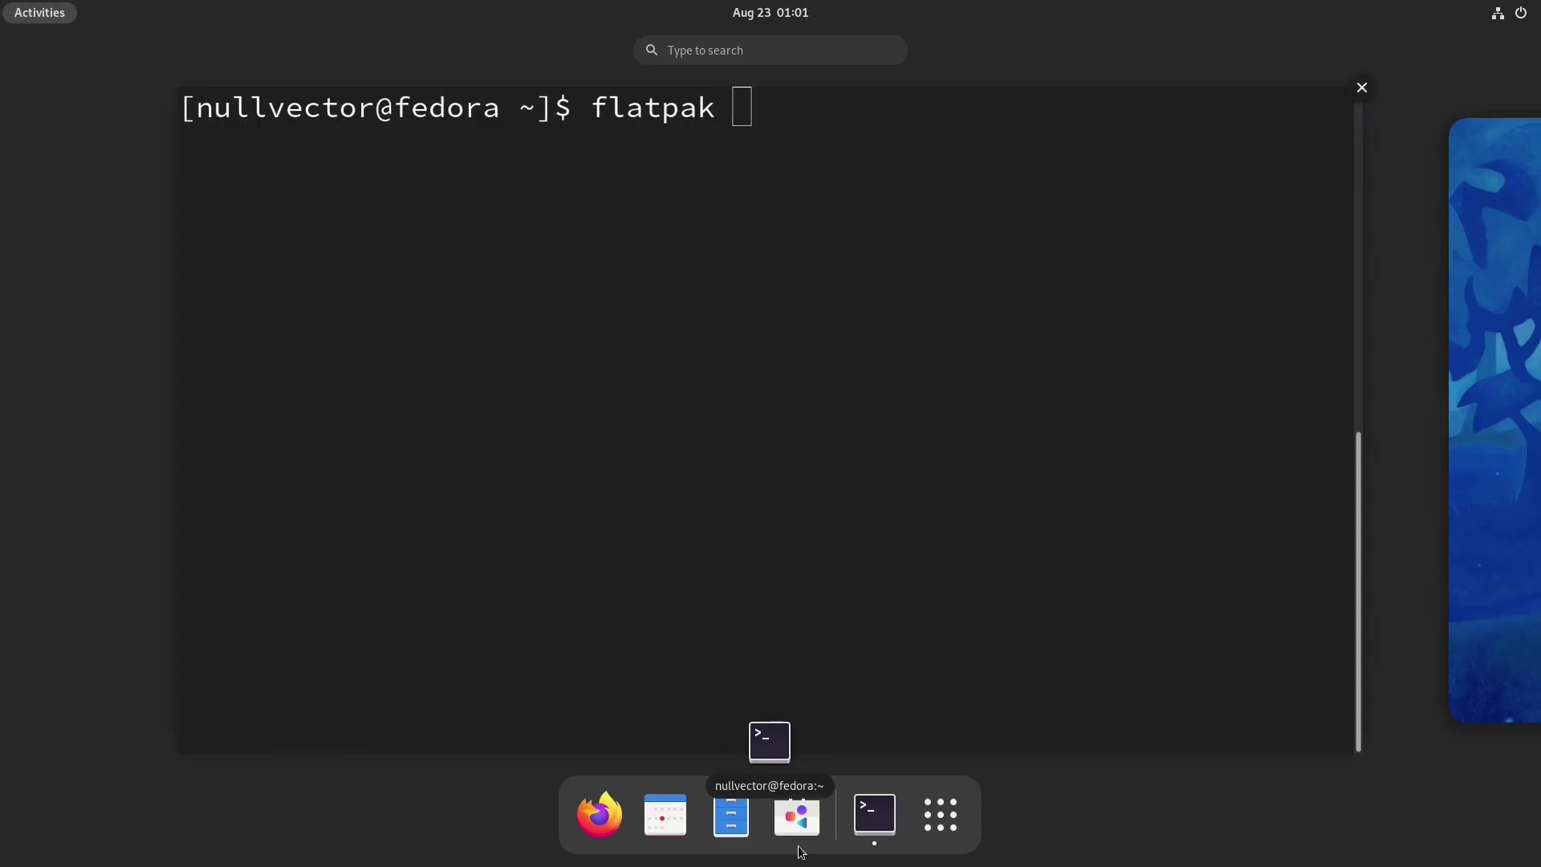
In Firefox, go to Flathub's Quick setup guide and choose Fedora.
click(598, 813)
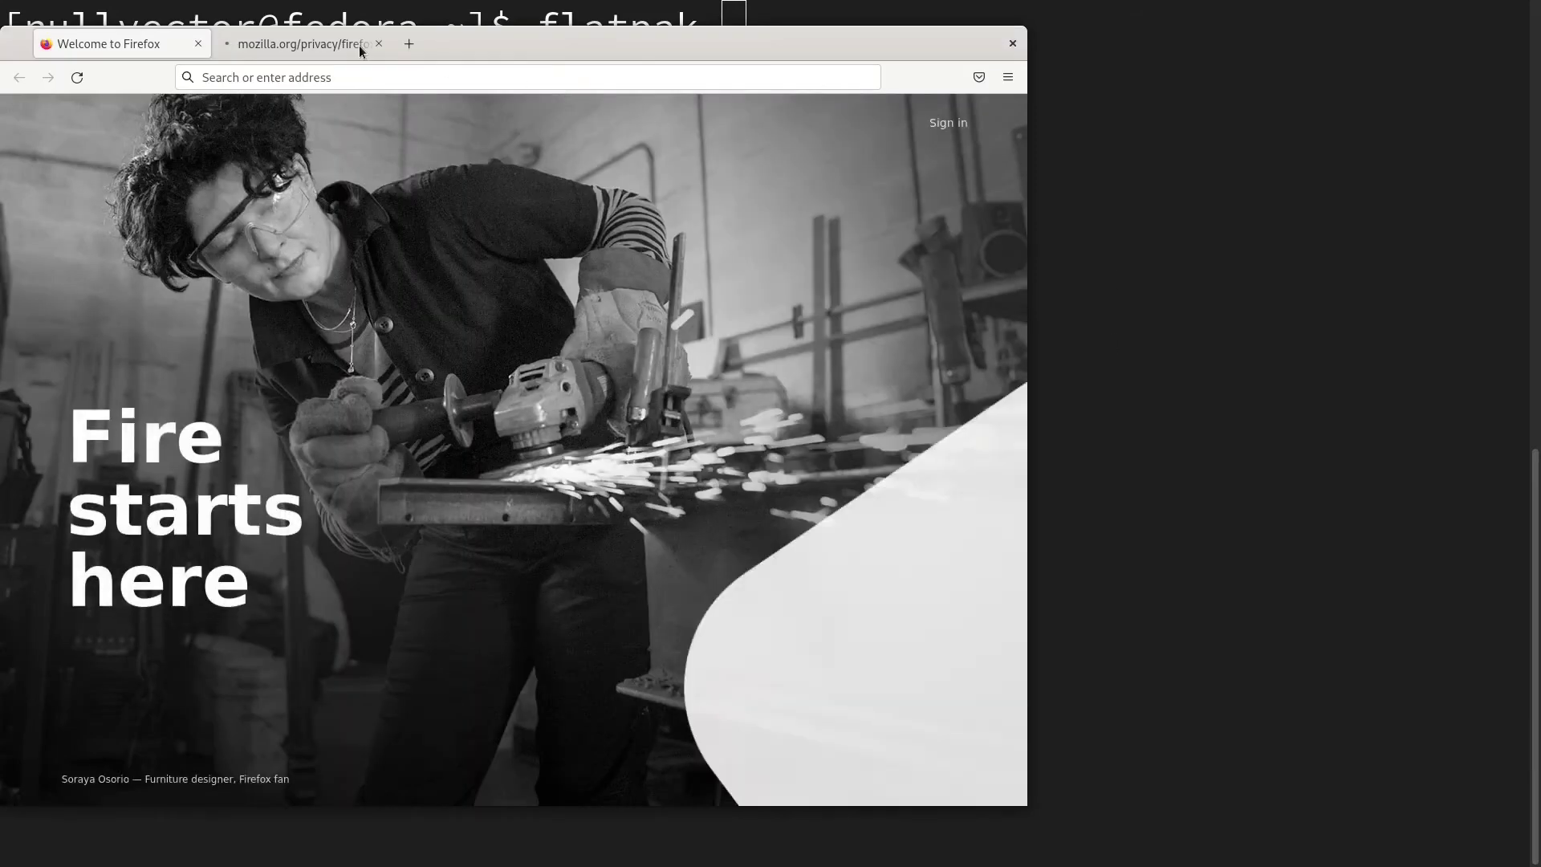
click(379, 43)
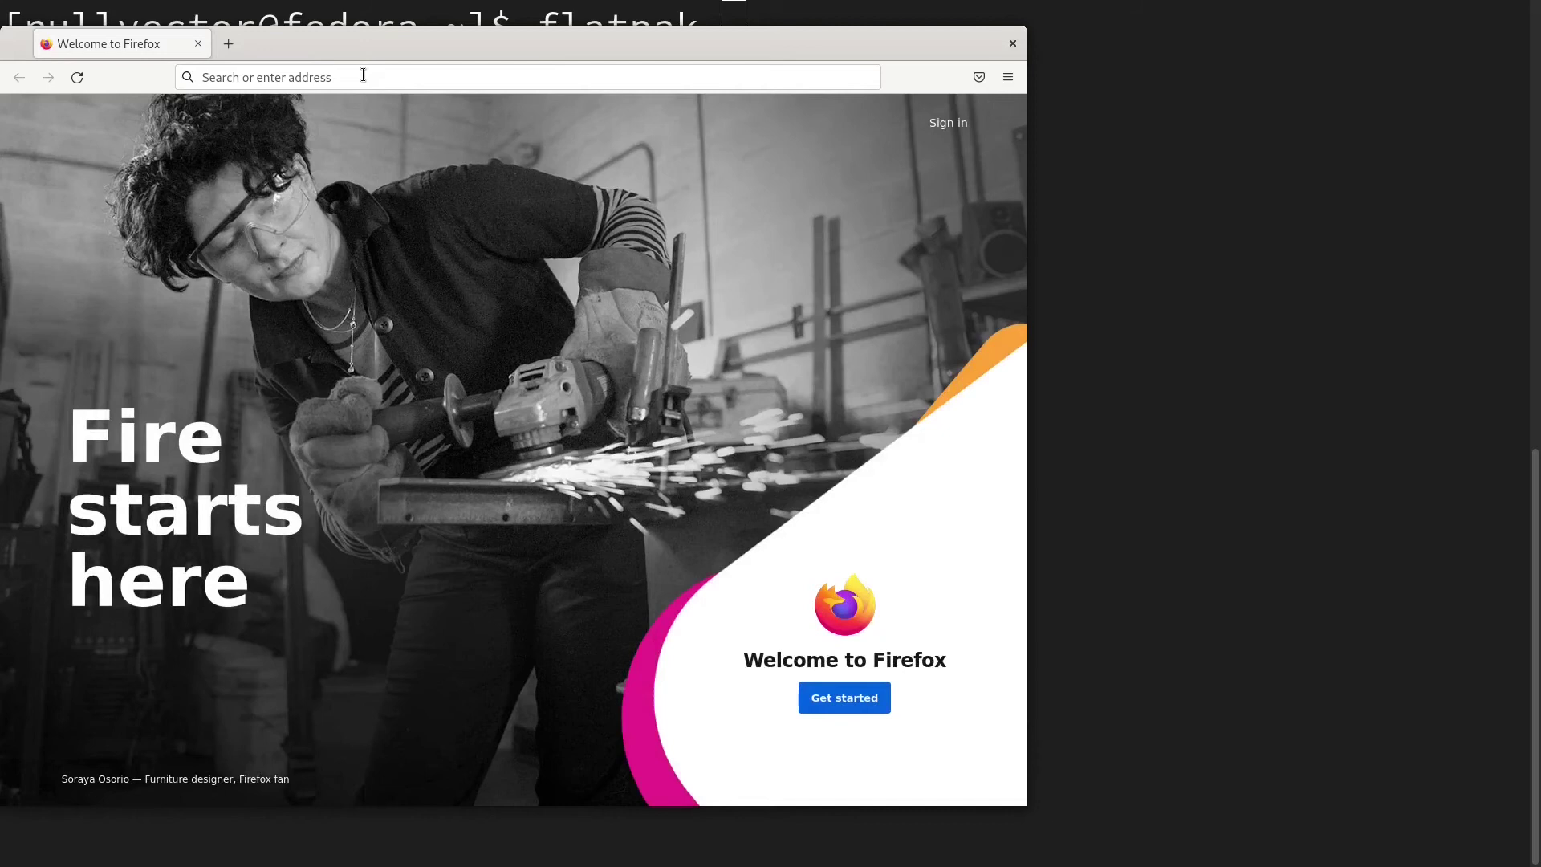
click(363, 74)
text(flathub.org/home)
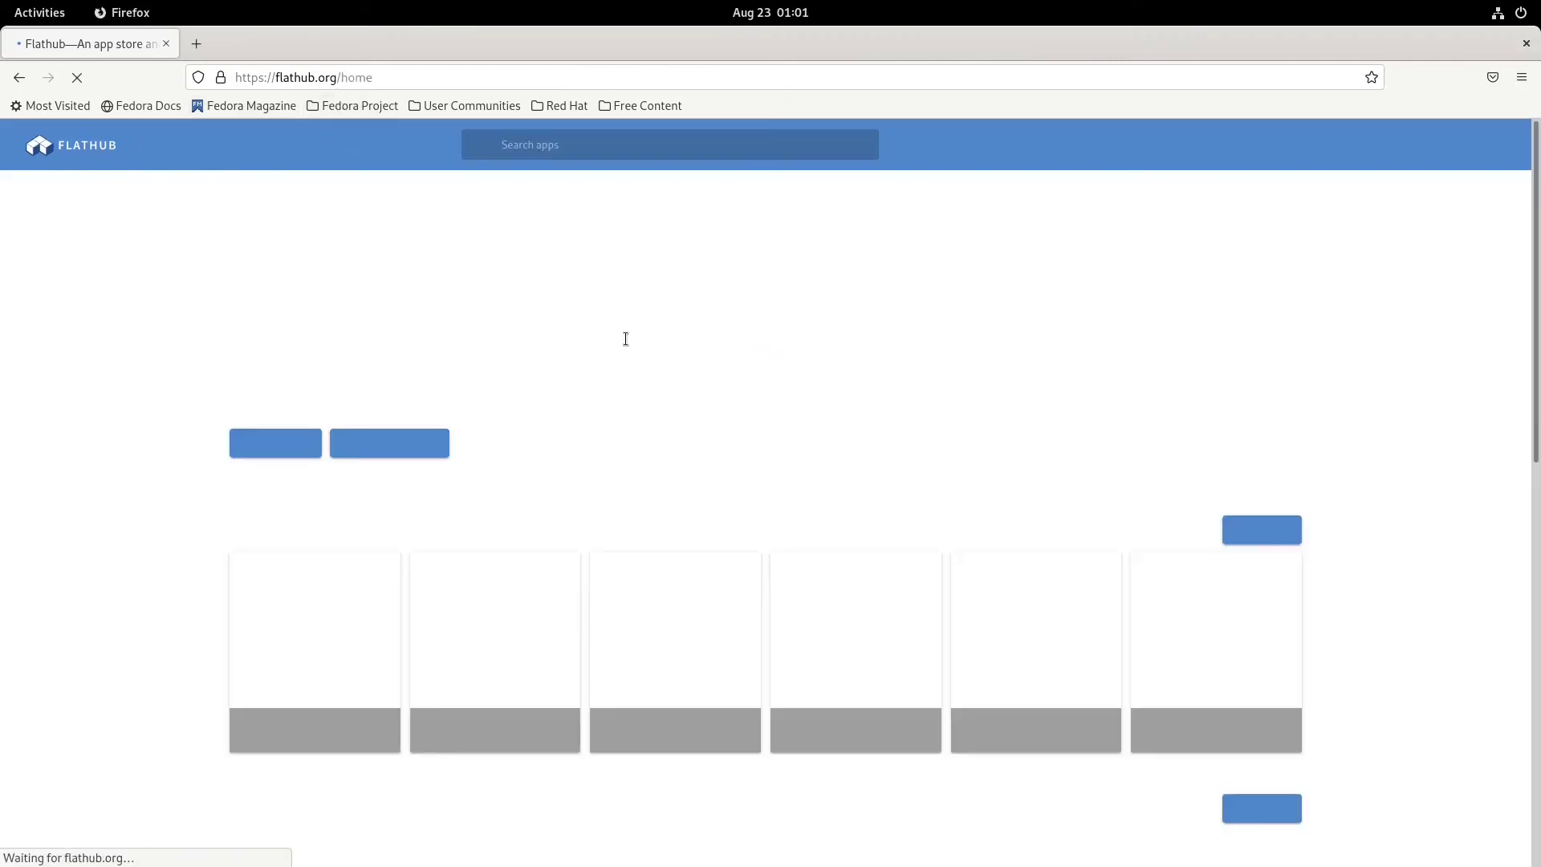
click(255, 420)
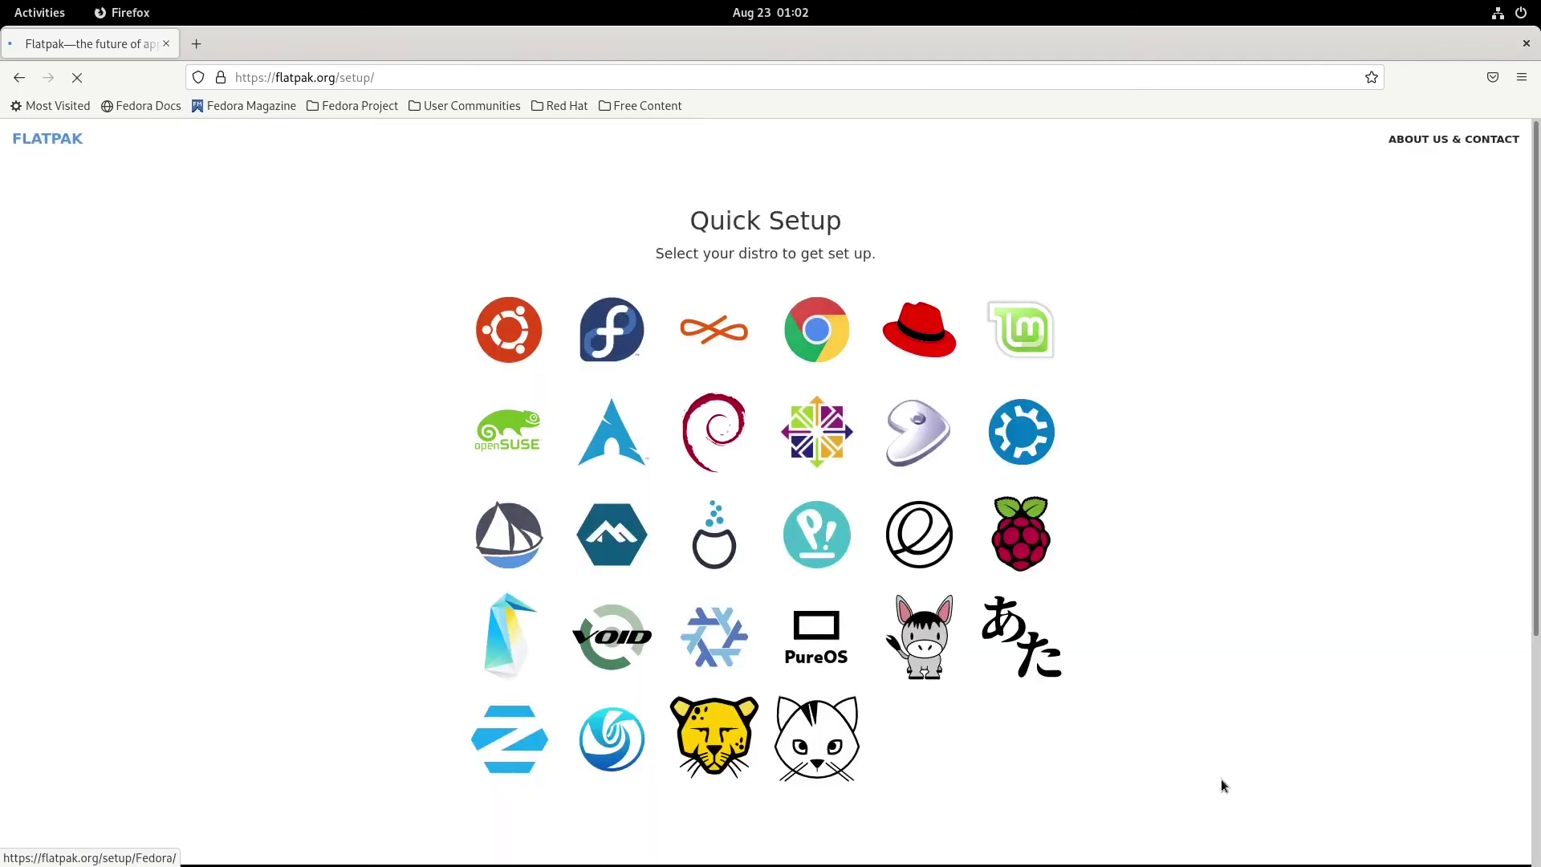
click(612, 340)
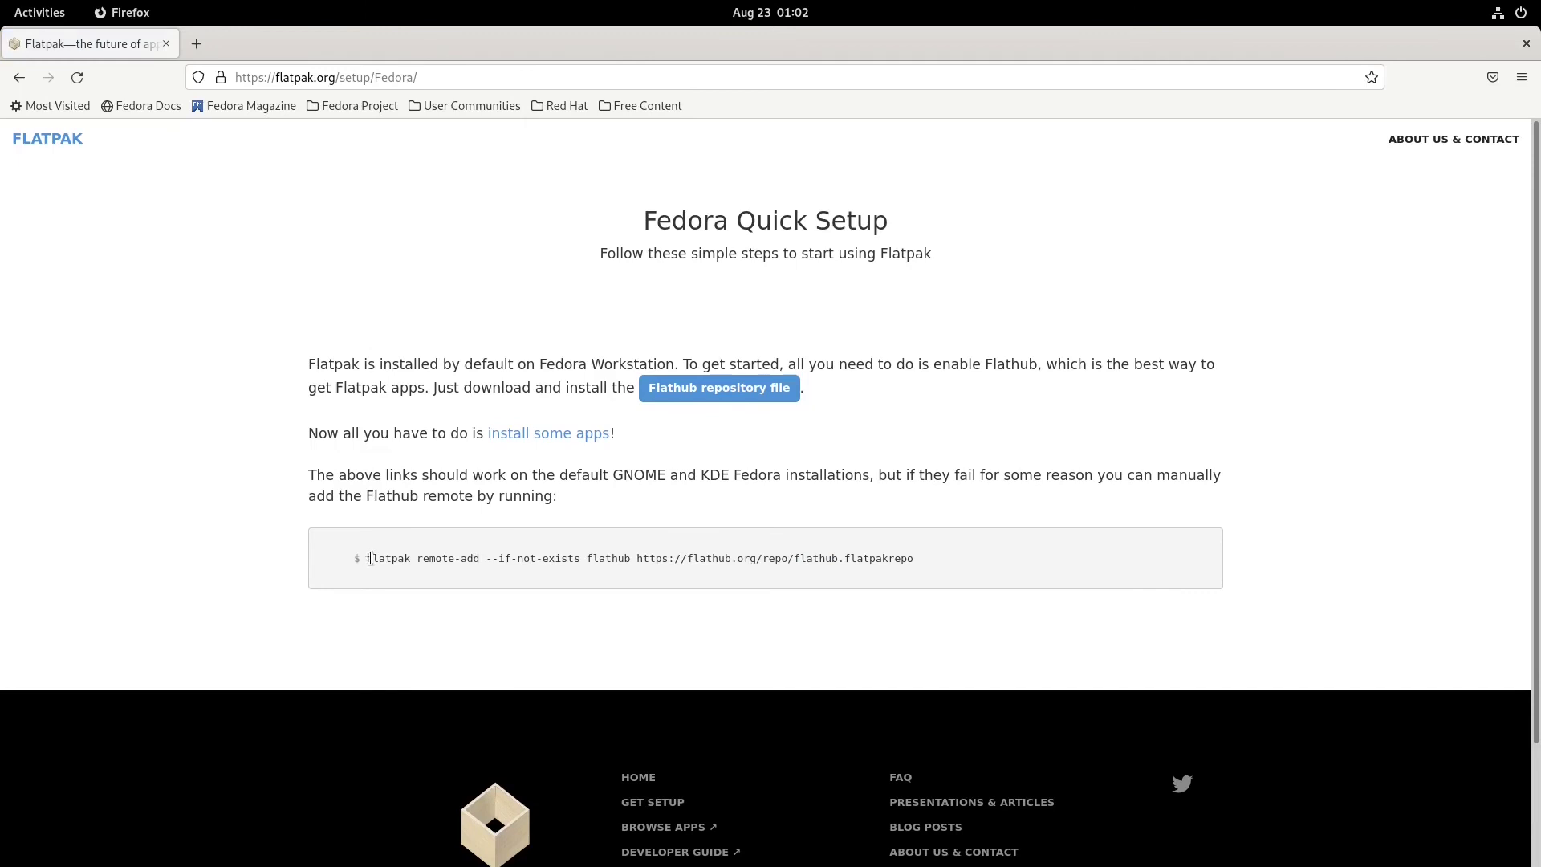
Copy the flatpak remote-add Flathub command from the page.
drag(371, 559, 923, 567)
right_click(867, 560)
click(922, 576)
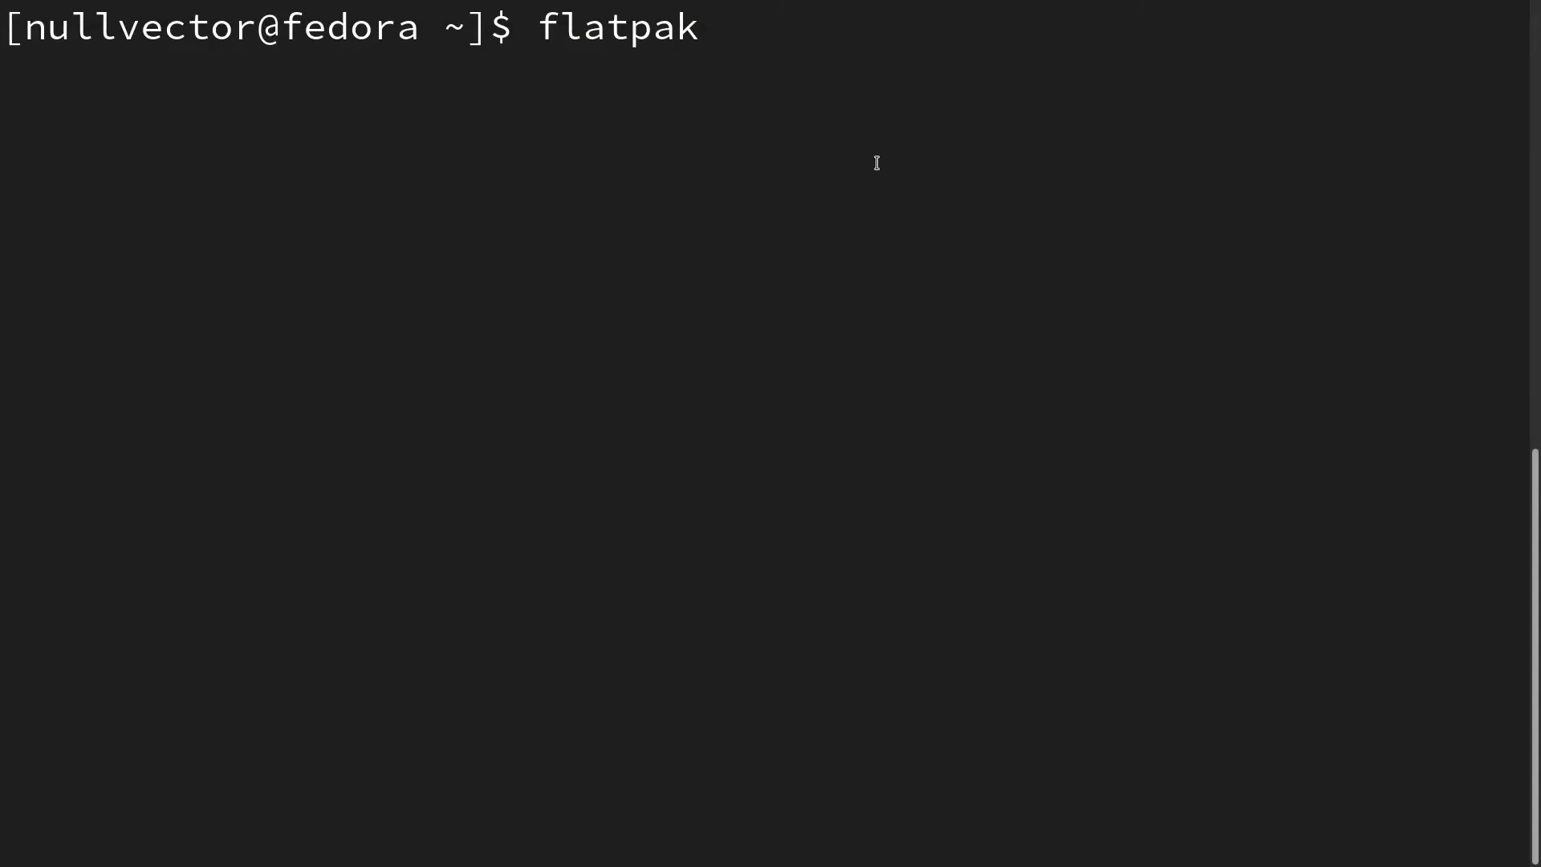
Paste and run the Flathub remote-add command, authenticate with the account password, then clear the screen.
key(BackSpace)
key(BackSpace)
key(BackSpace)
key(BackSpace)
key(BackSpace)
key(BackSpace)
key(BackSpace)
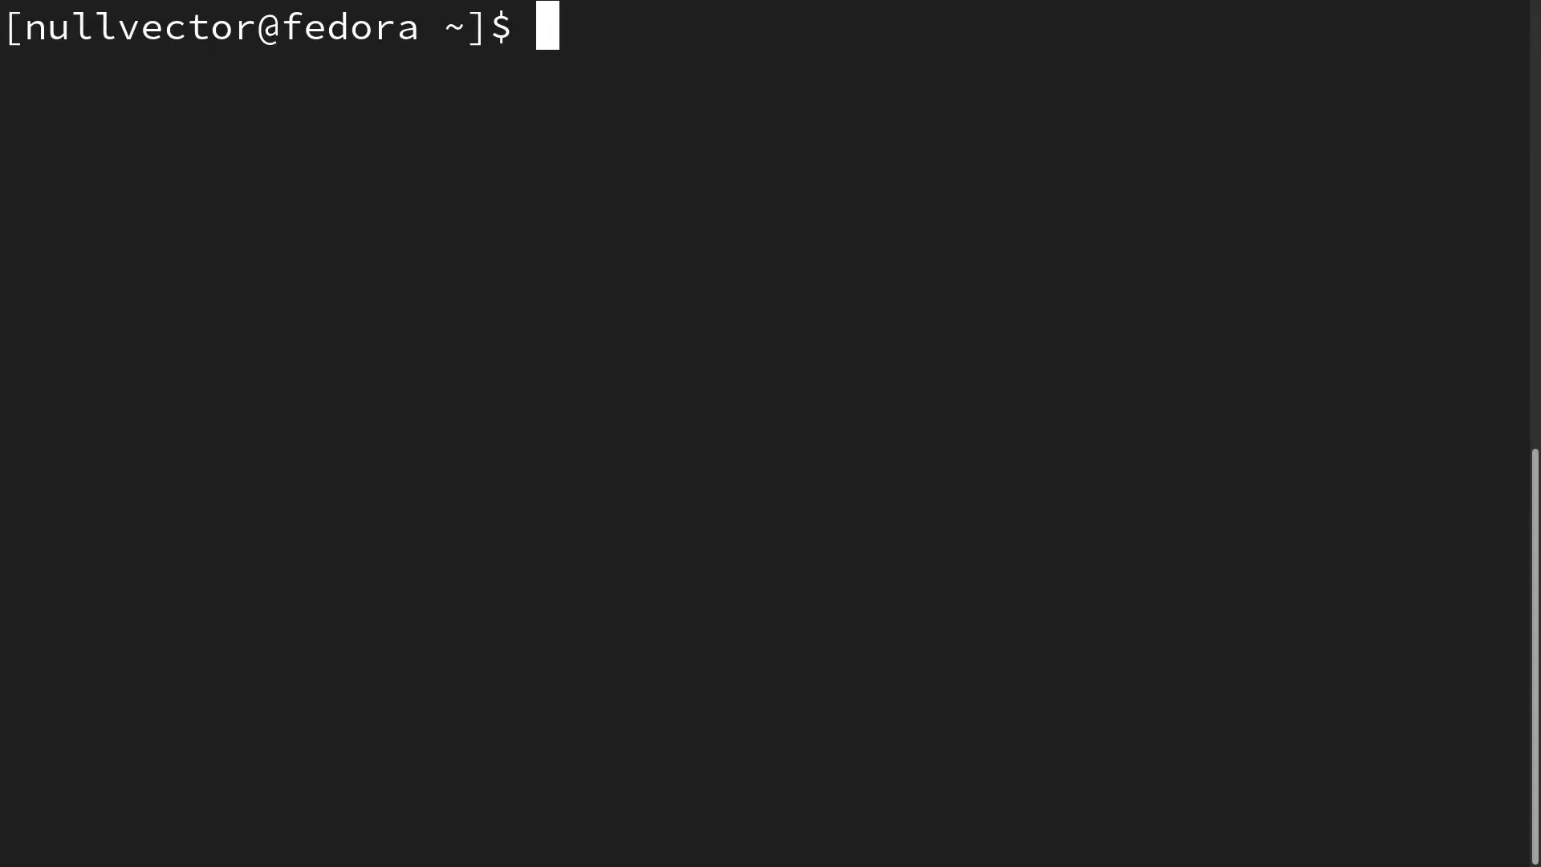
key(ctrl+shift+v)
key(Return)
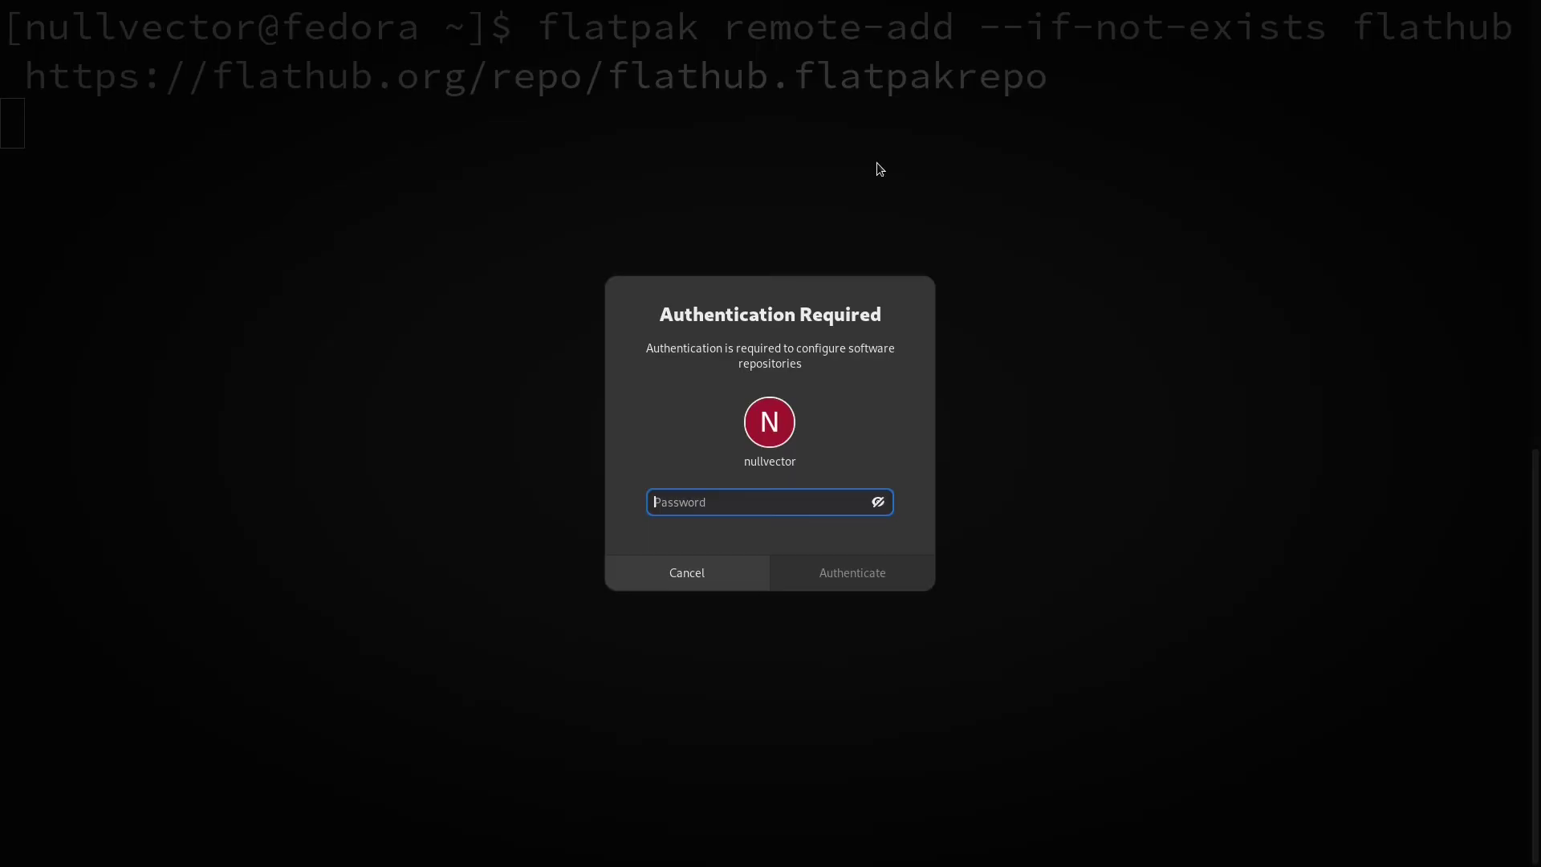
text(•••••)
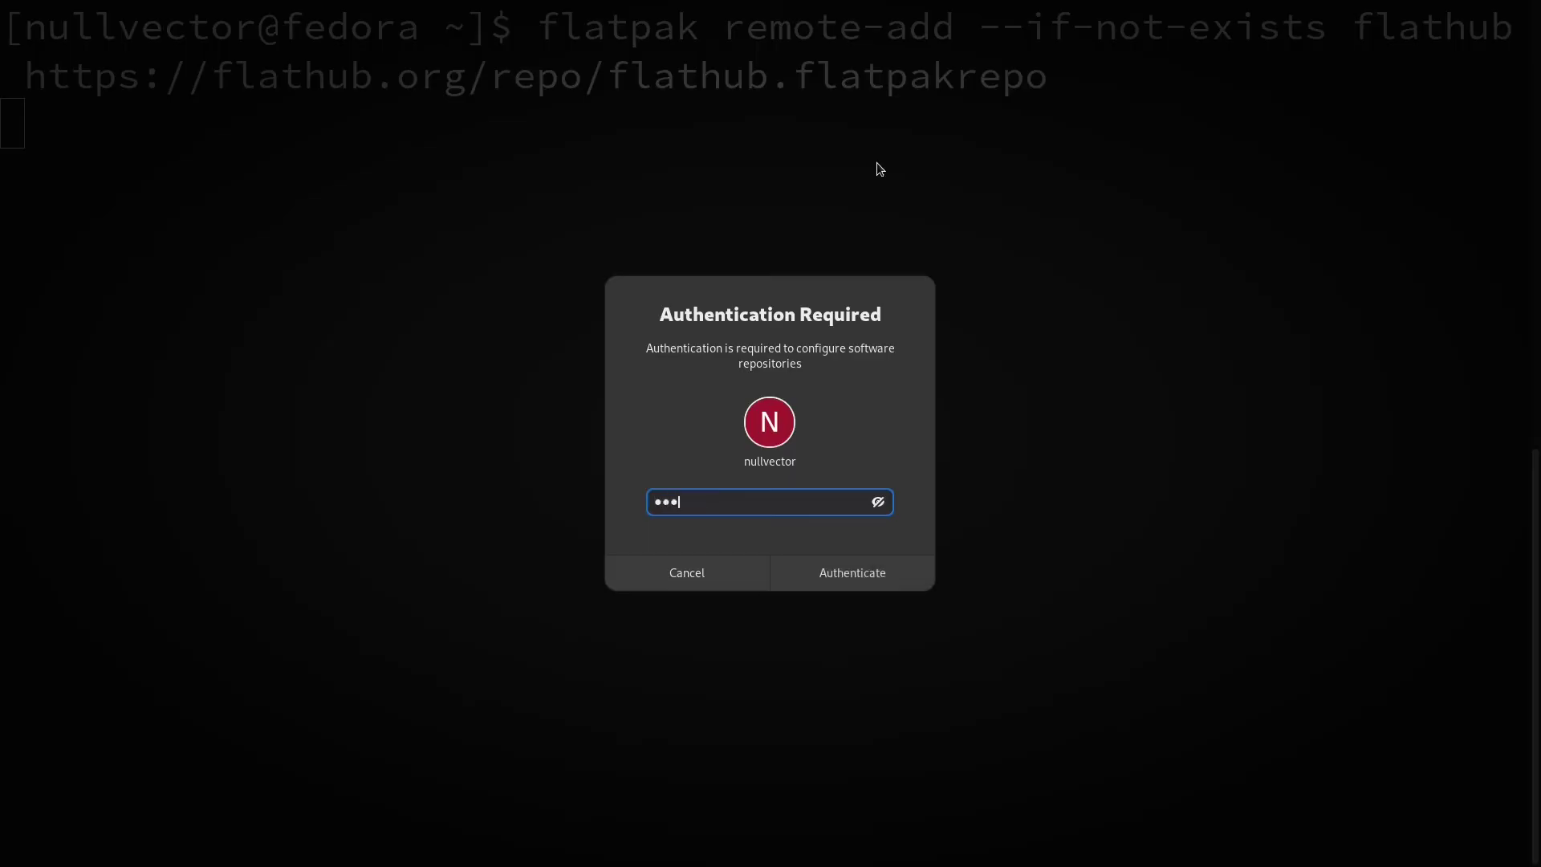
key(Return)
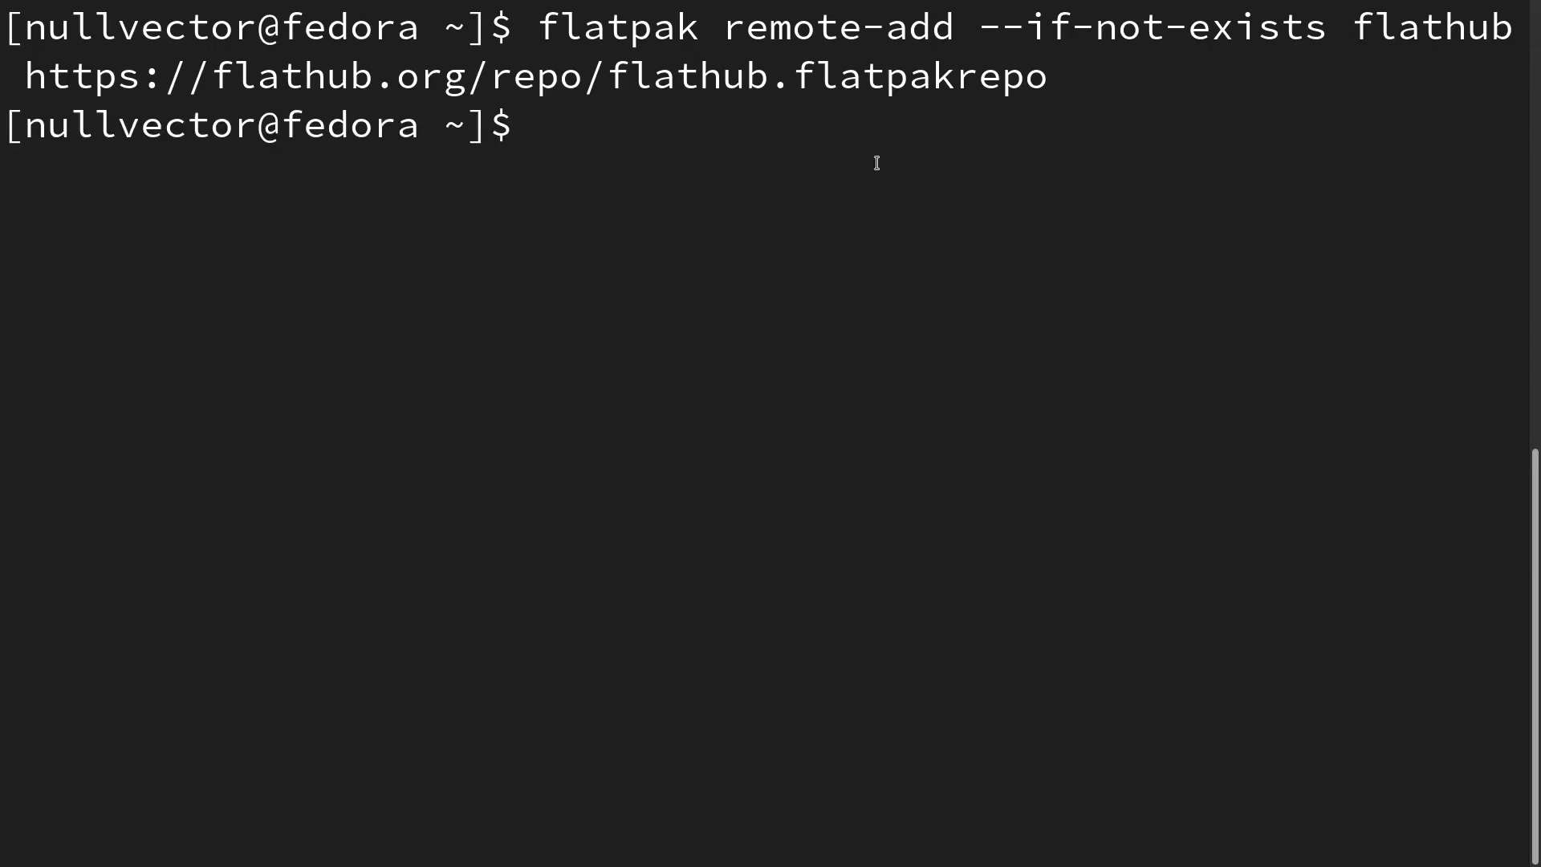
key(ctrl+l)
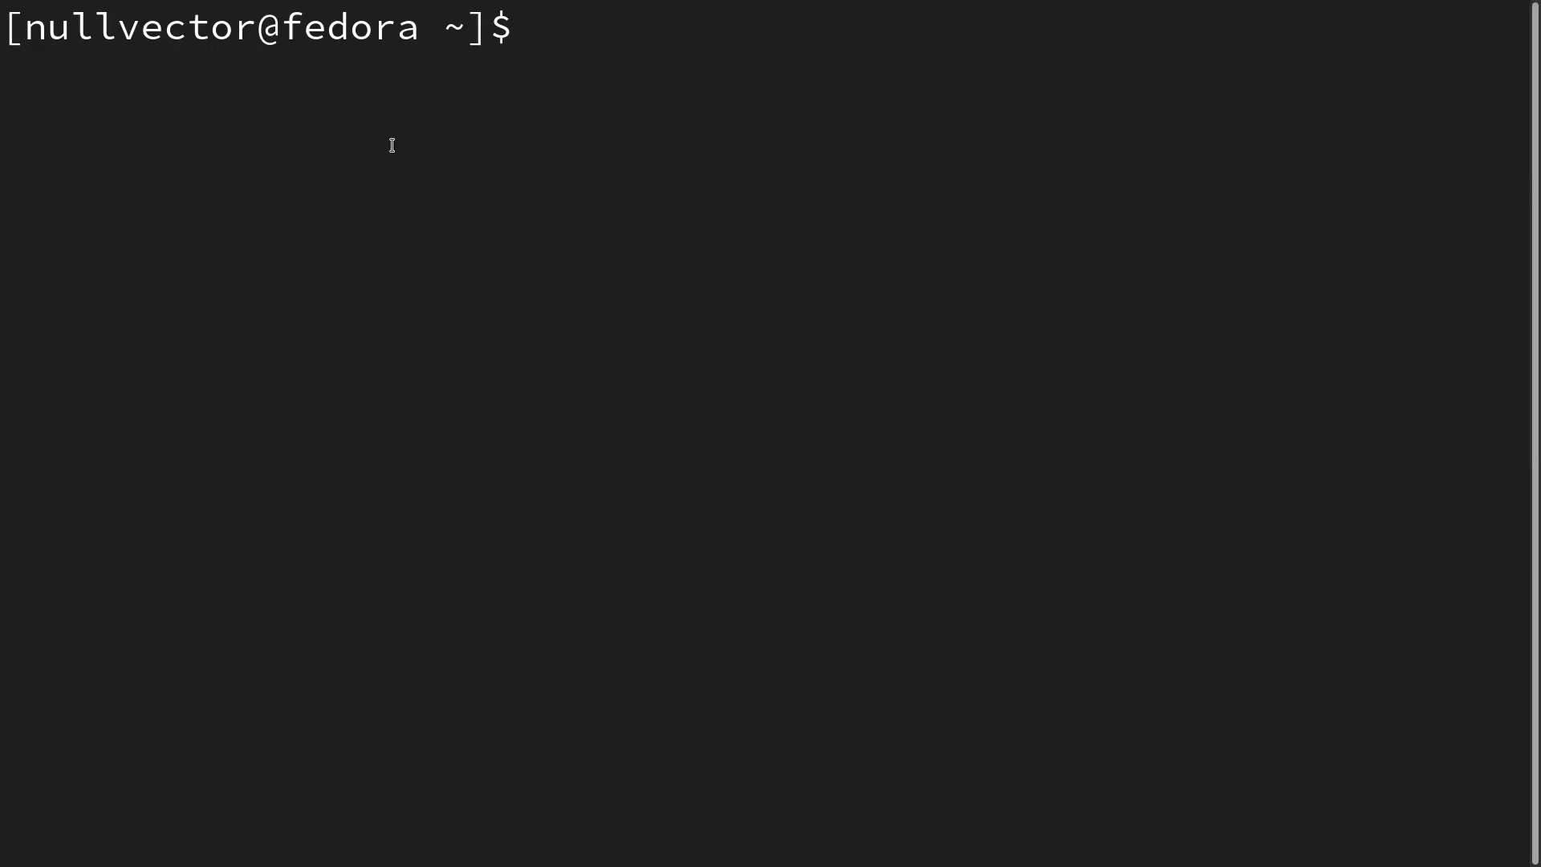
Run 'rpm-ostree install vim' to layer Vim onto the base system.
text(rpm-ostr)
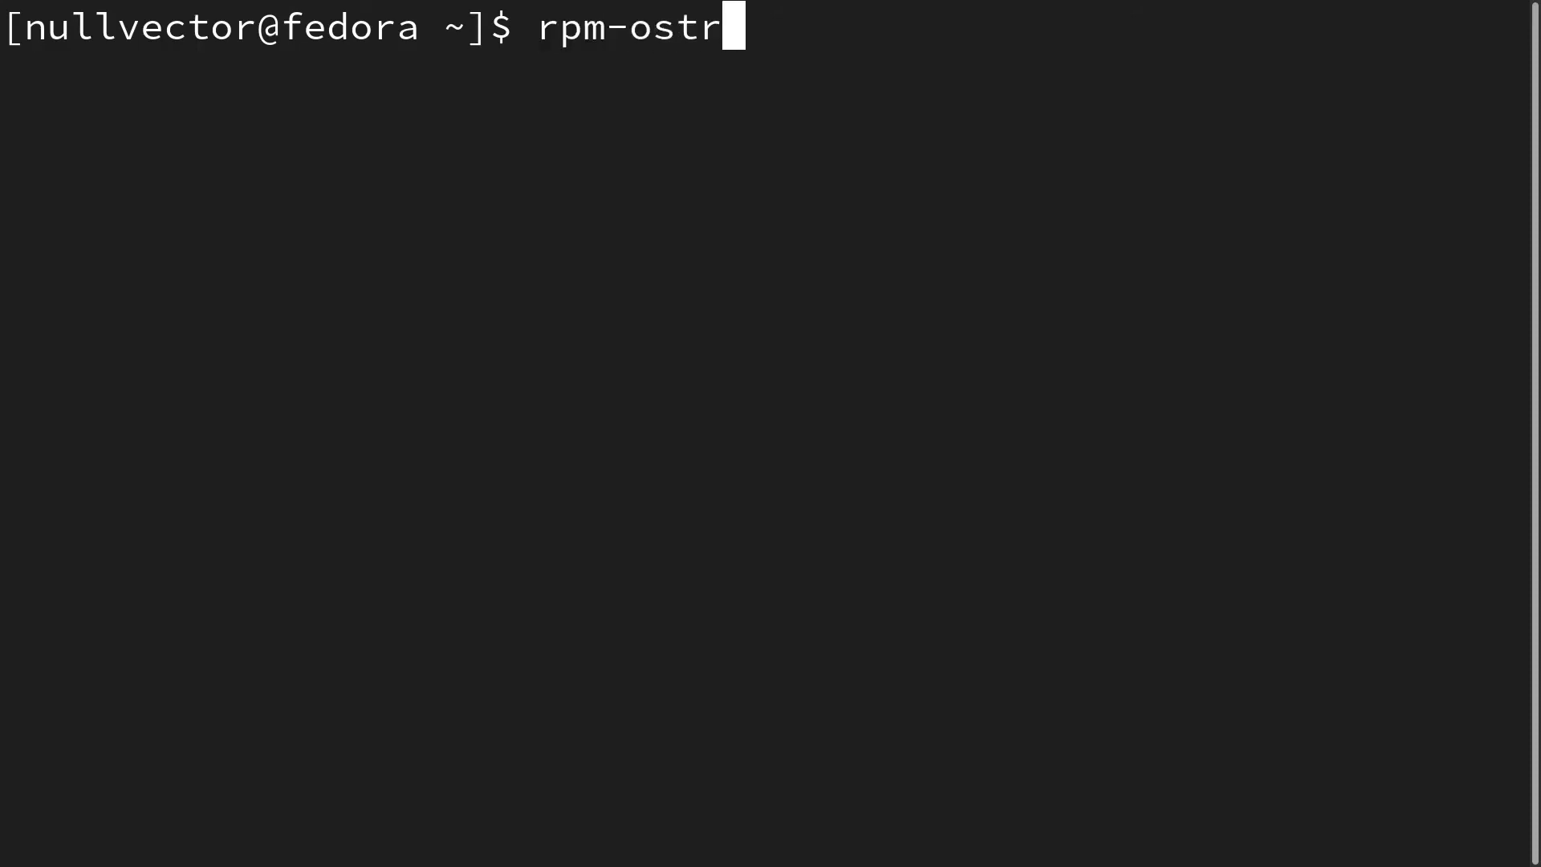
text(ee install vim)
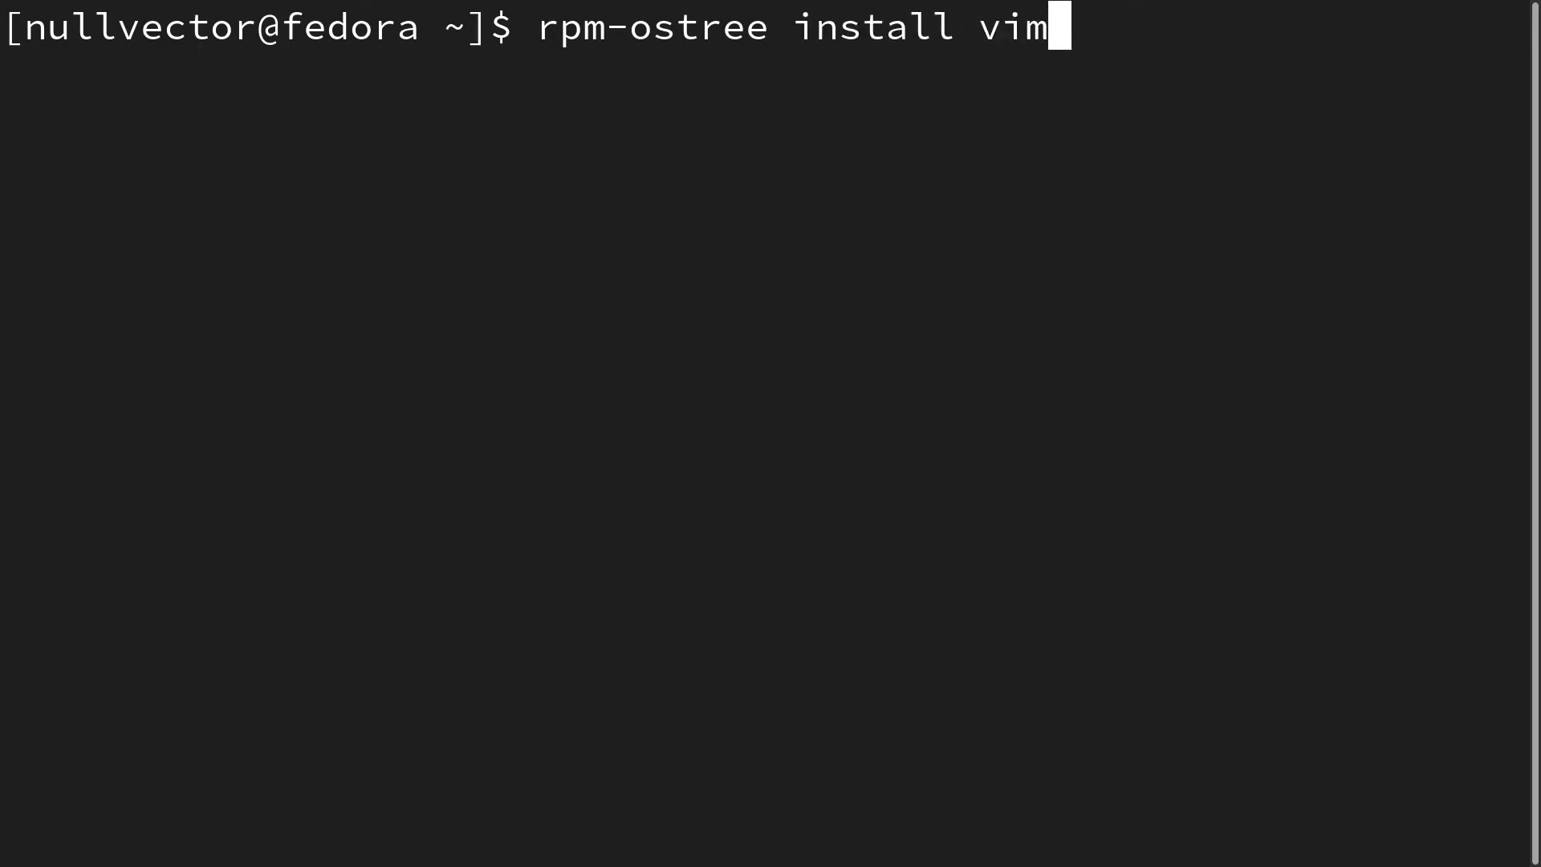
key(Return)
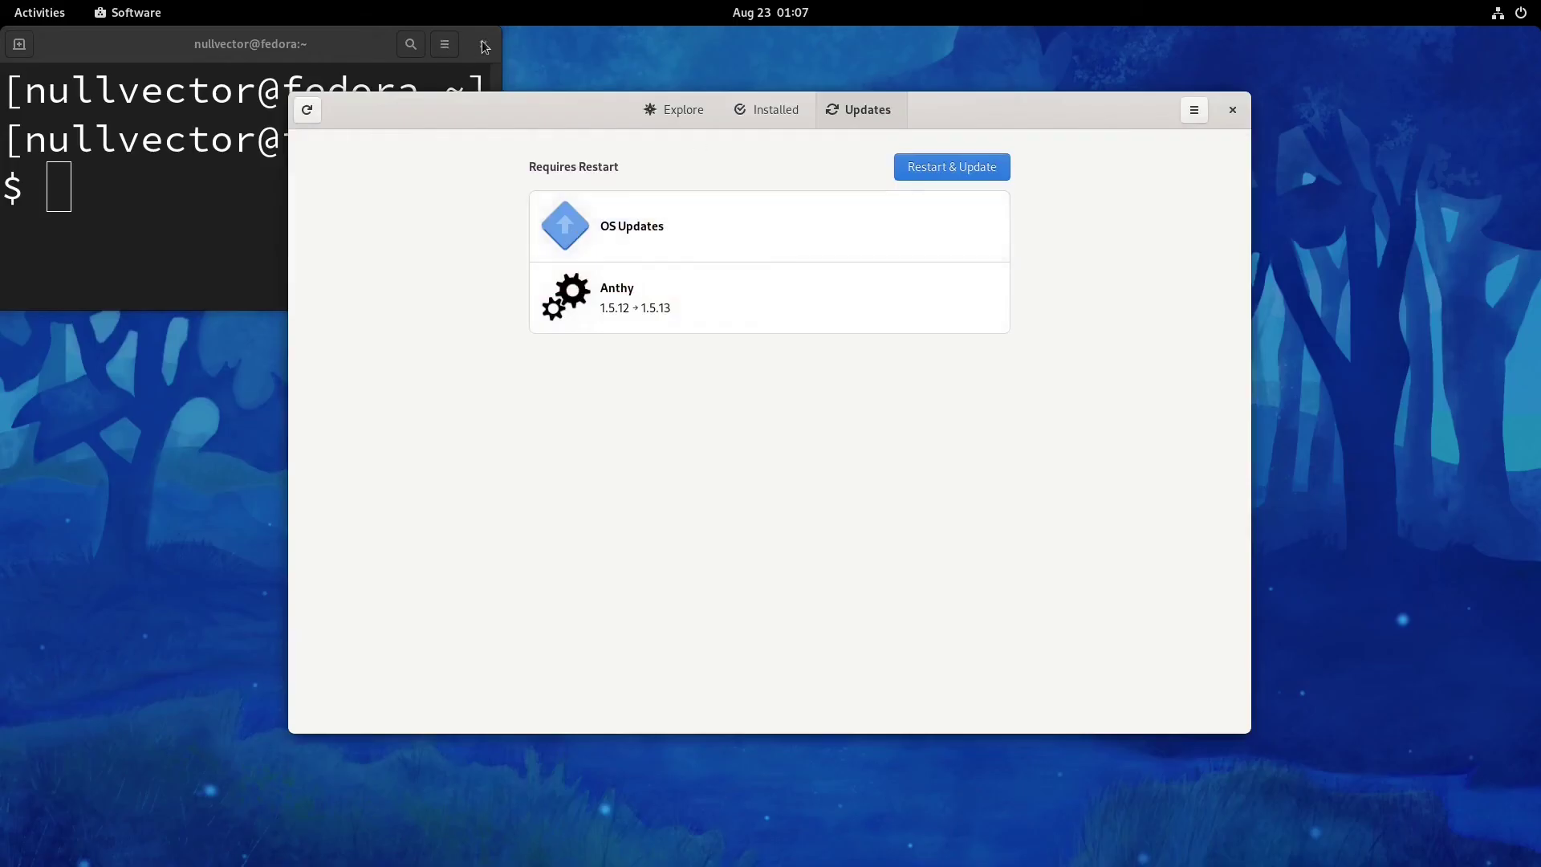
Close the terminal, start Restart & Update for OS Updates and Anthy, and open a new terminal.
click(485, 45)
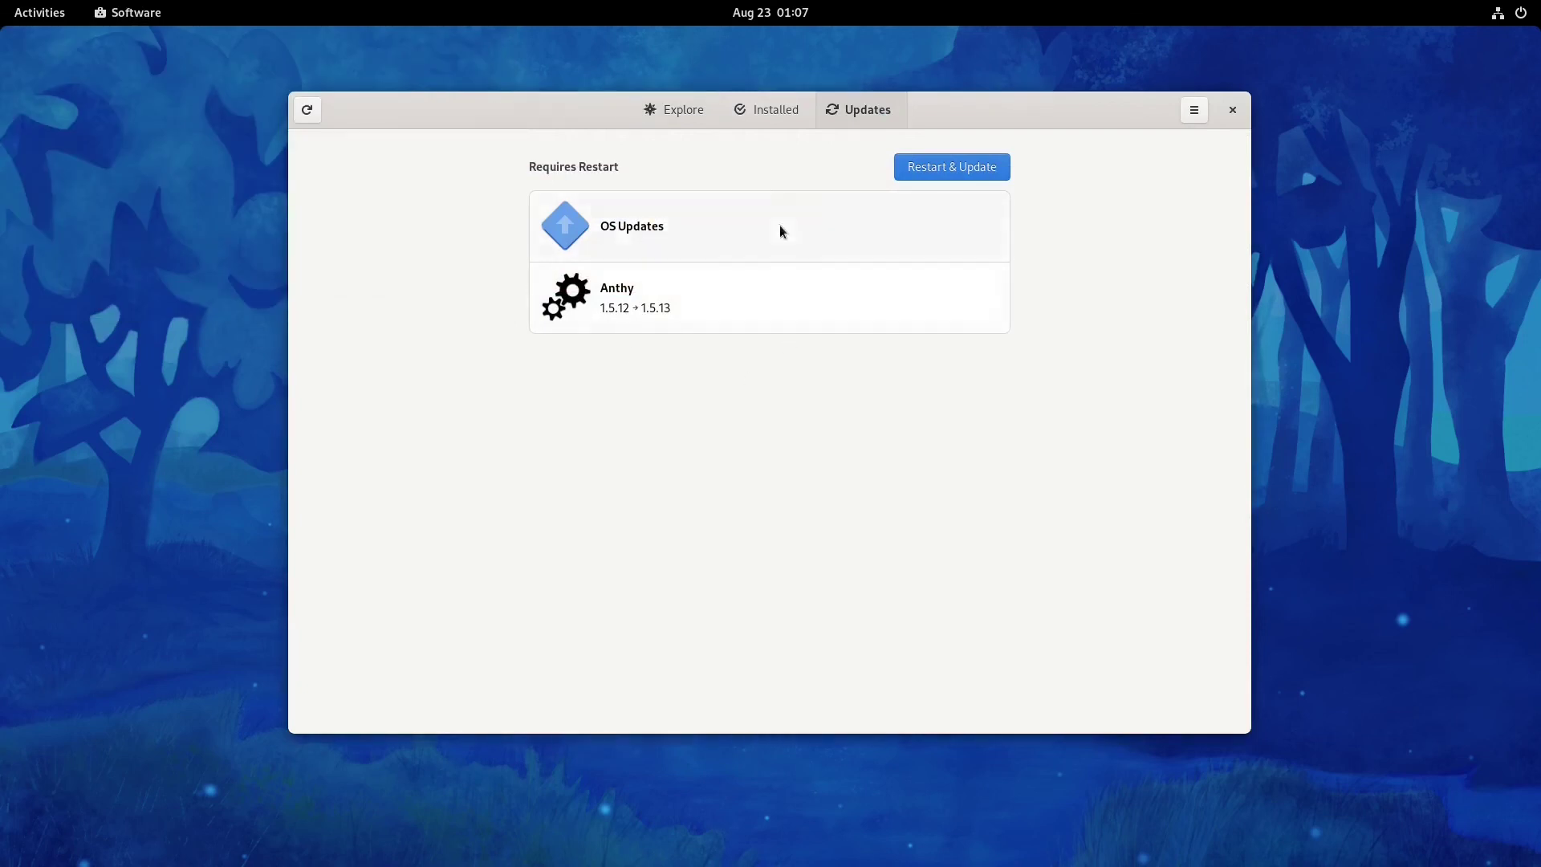
click(958, 169)
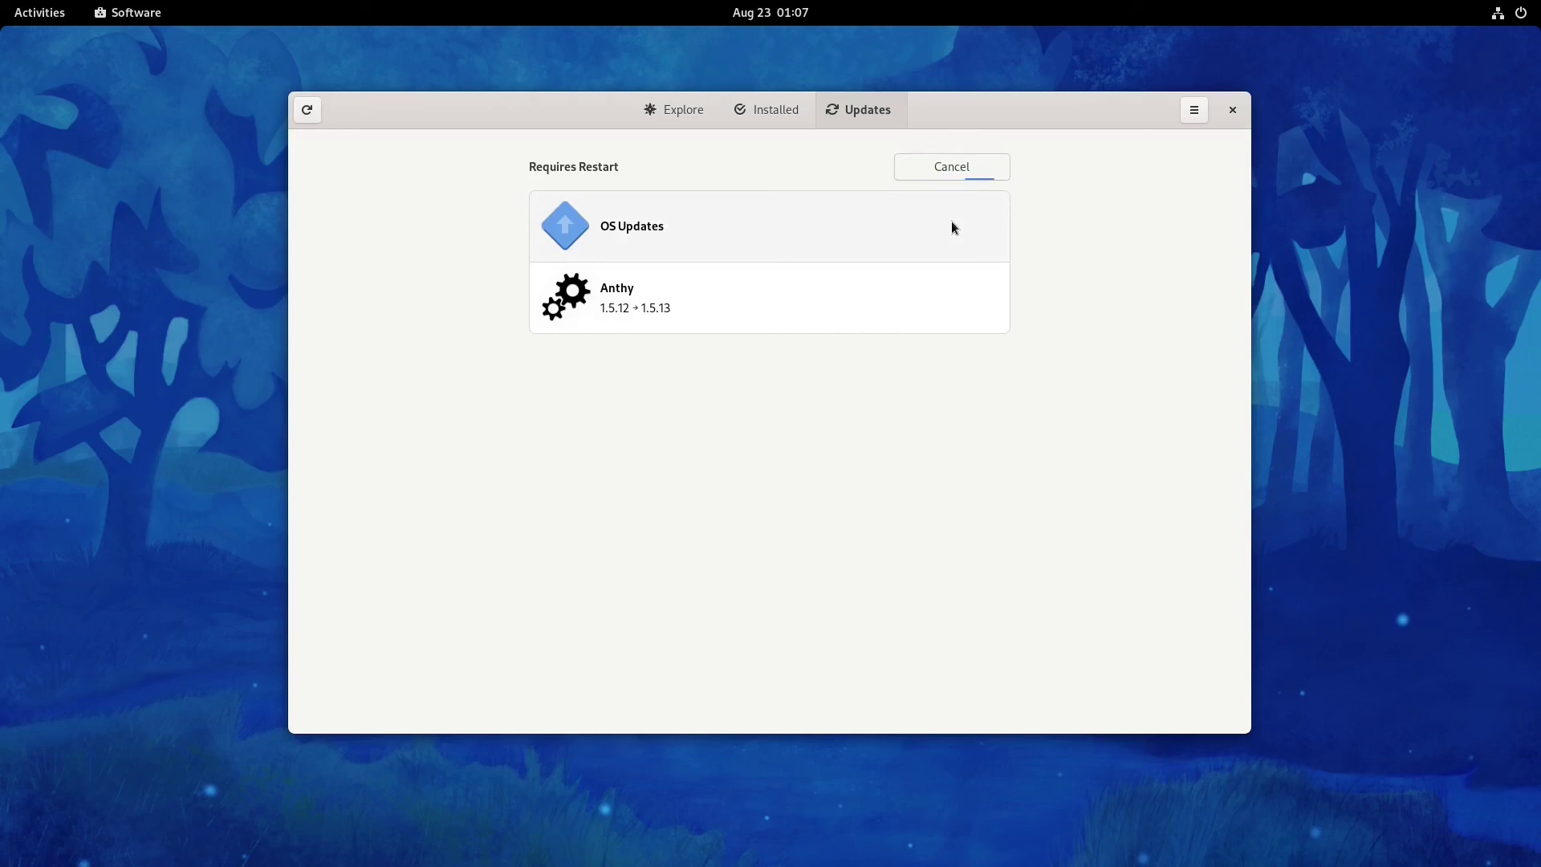
key(ctrl+alt+t)
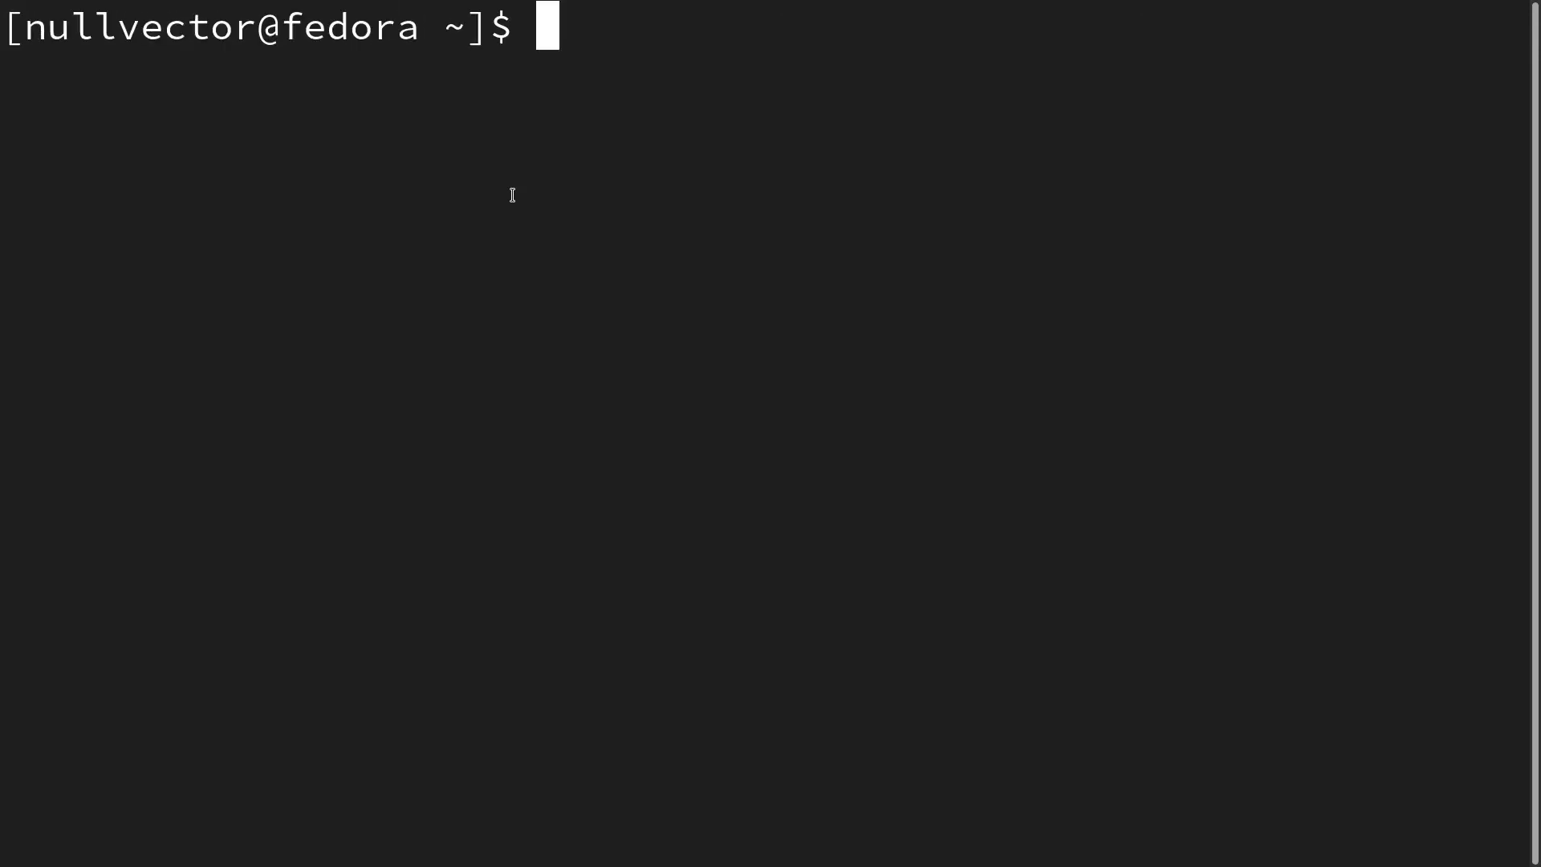
Run 'toolbox create null' to create a toolbox container named null.
text(tool)
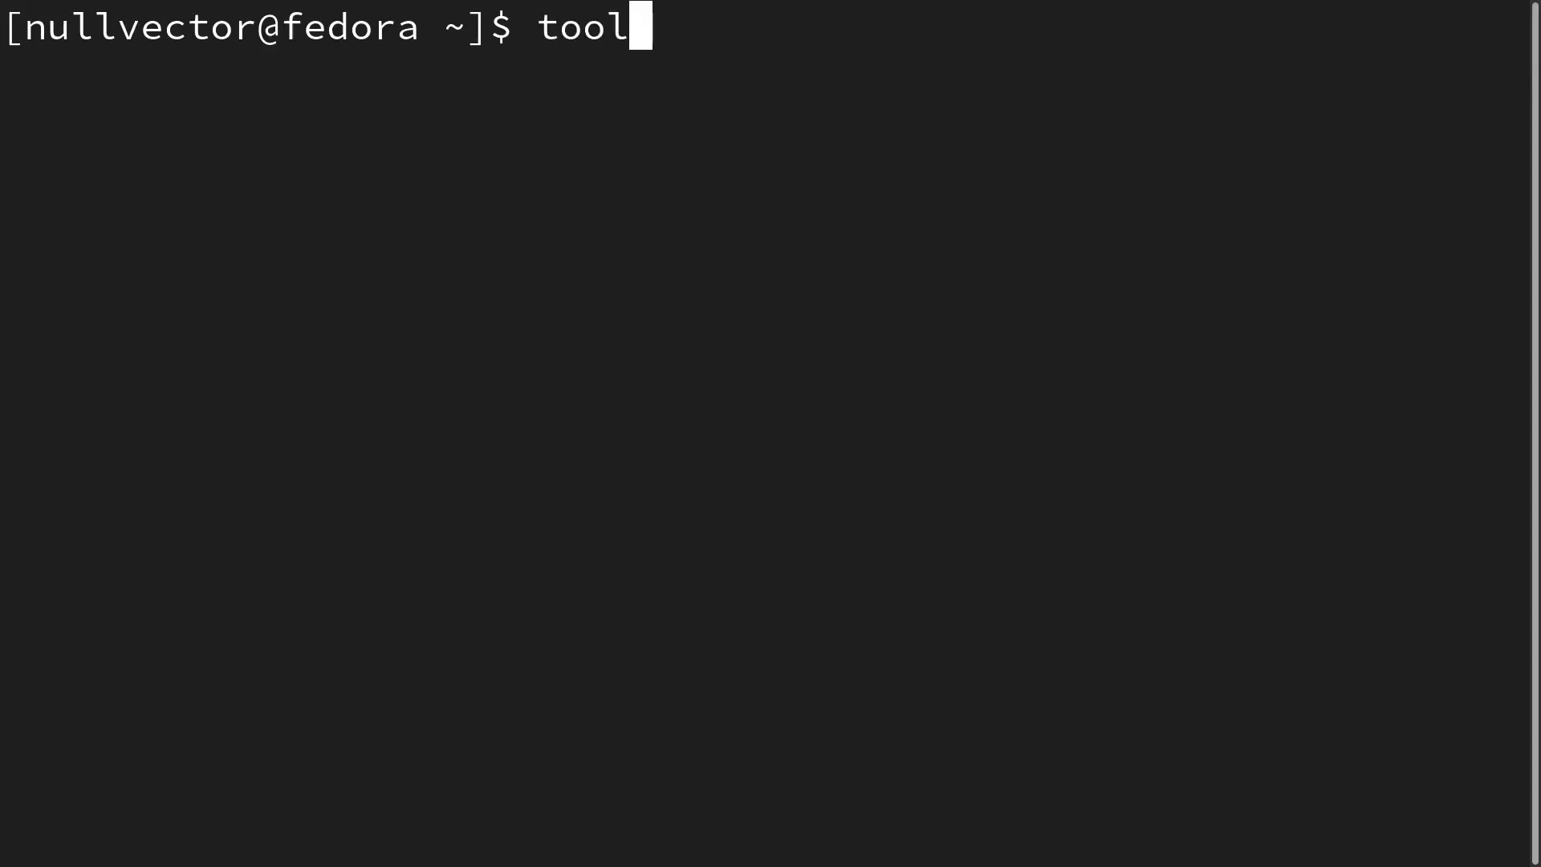
text(box)
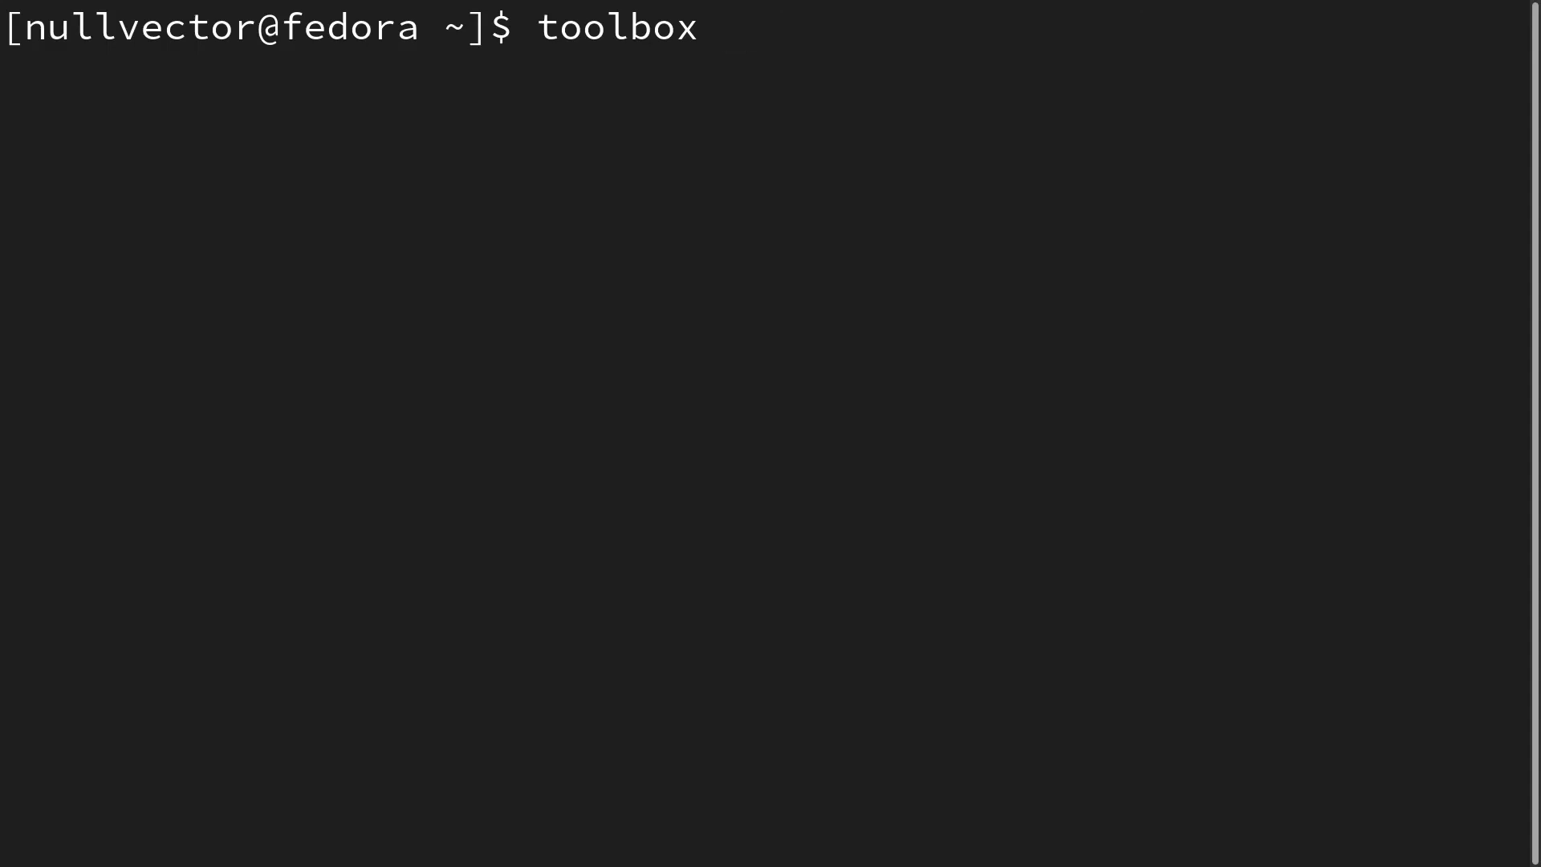
text(create )
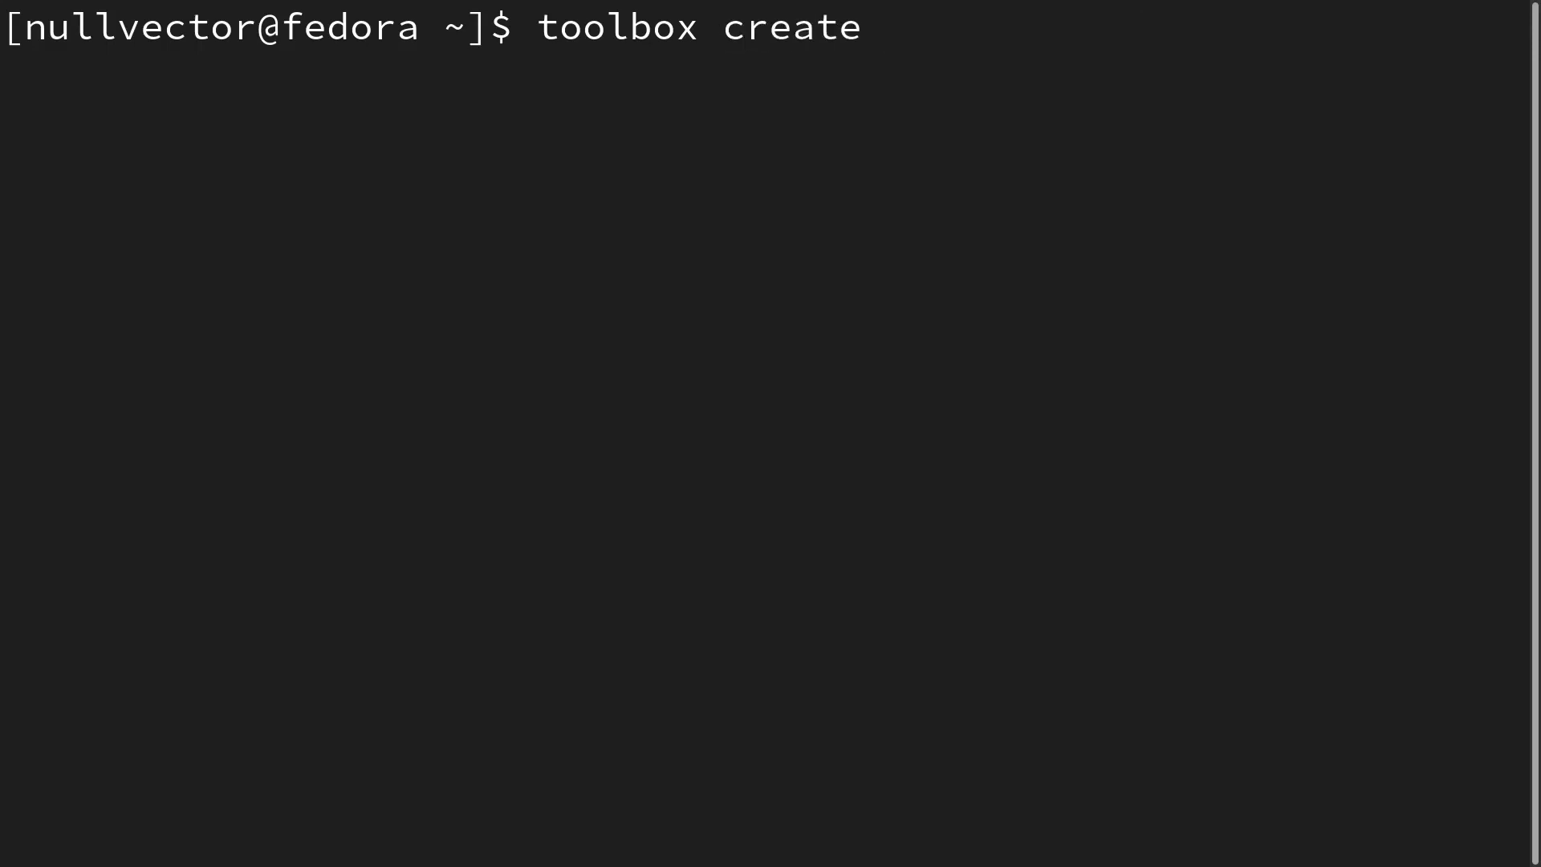
text(development env)
key(BackSpace)
key(BackSpace)
key(BackSpace)
key(BackSpace)
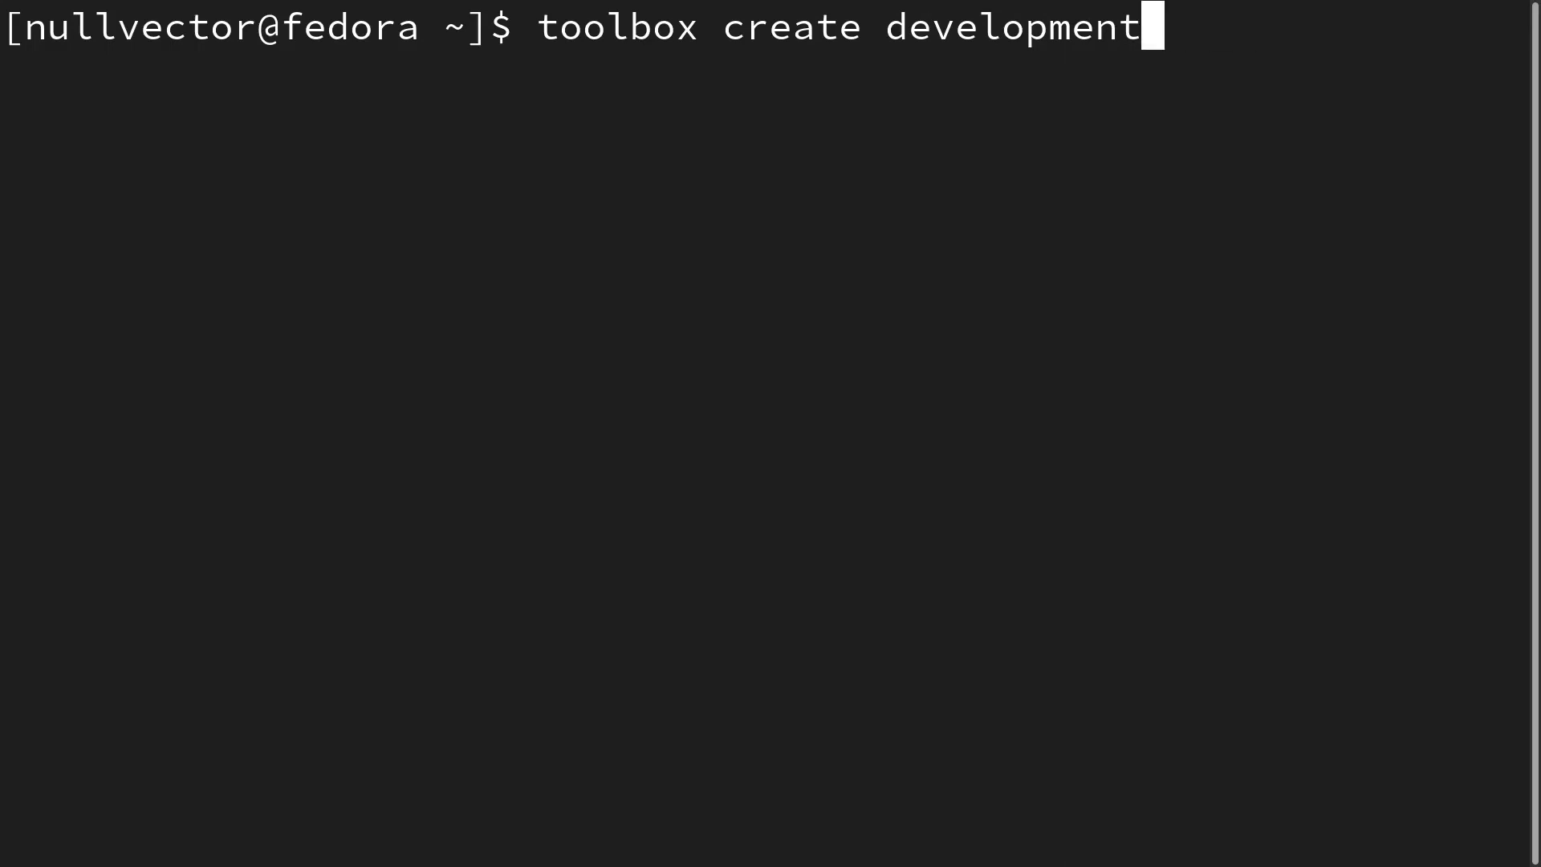
text(e)
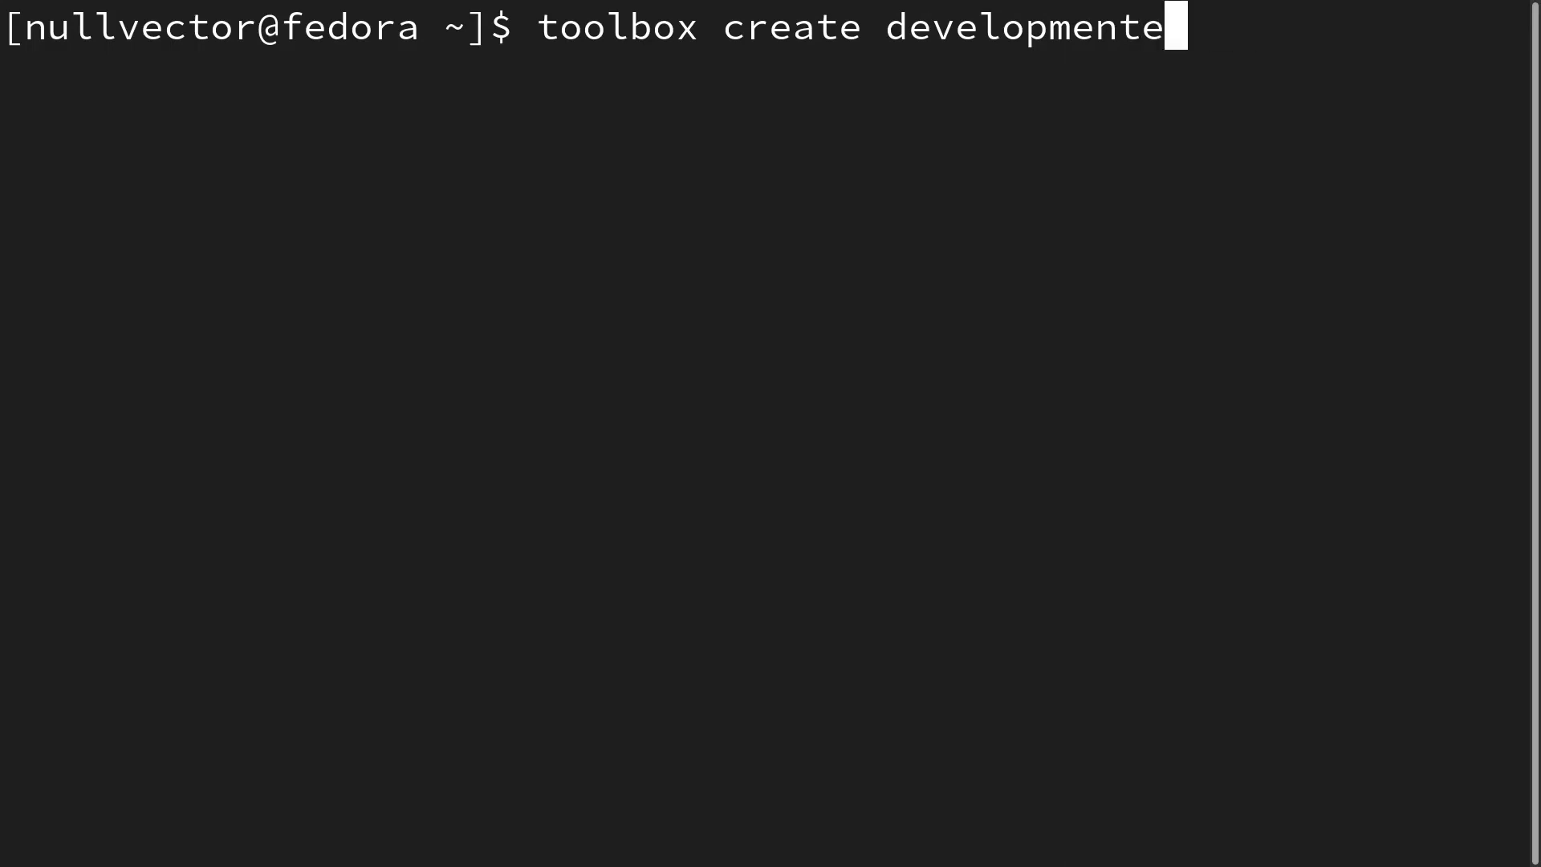
text(nv)
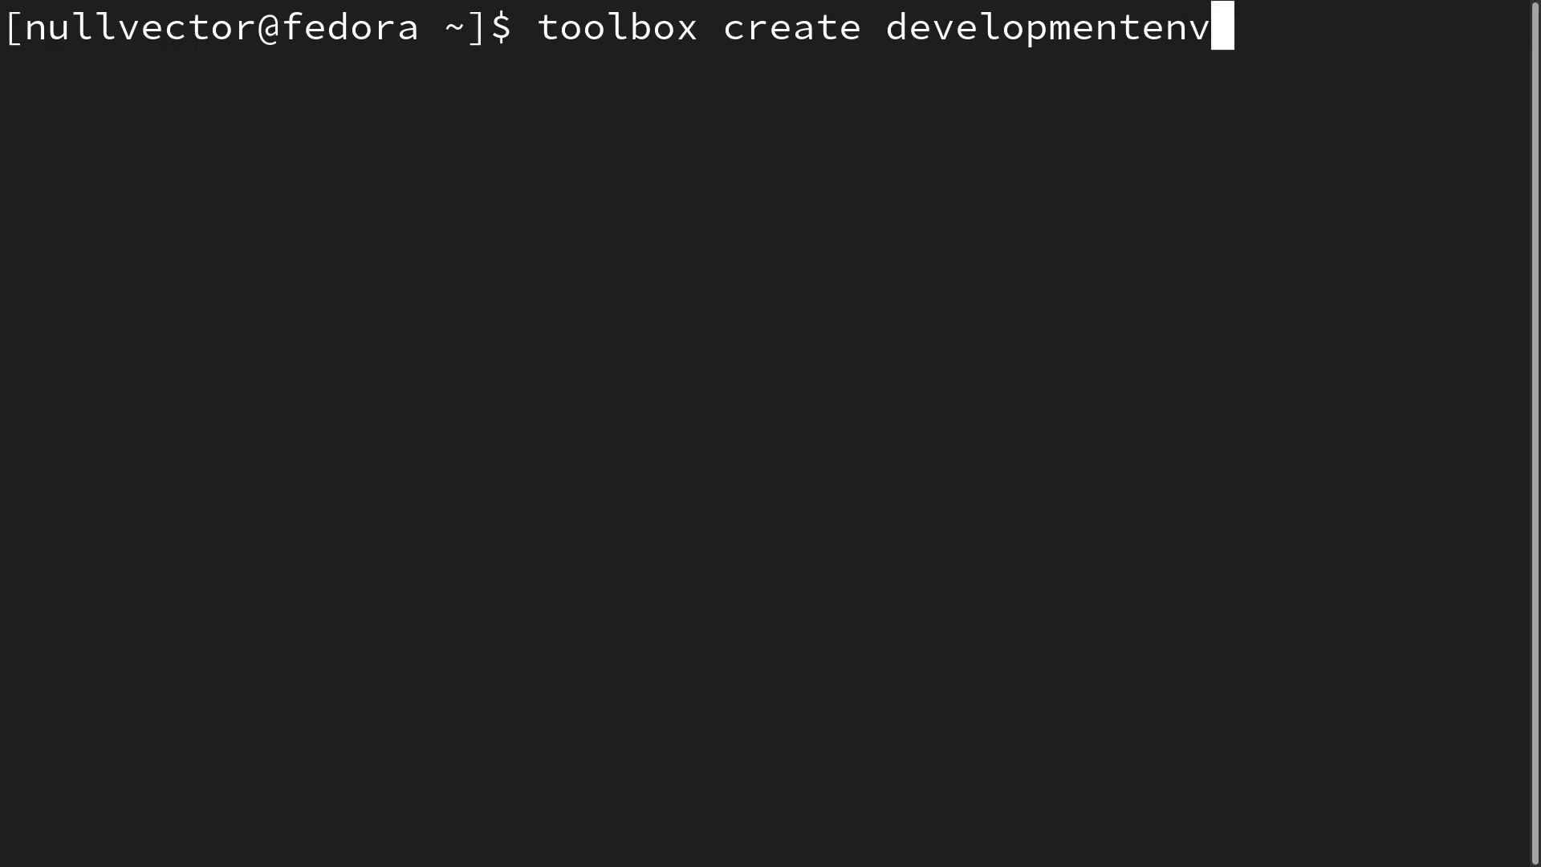
key(BackSpace)
key(BackSpace)
key(BackSpace)
key(BackSpace)
key(BackSpace)
key(BackSpace)
key(BackSpace)
key(BackSpace)
key(BackSpace)
key(BackSpace)
key(BackSpace)
key(BackSpace)
key(BackSpace)
key(BackSpace)
key(BackSpace)
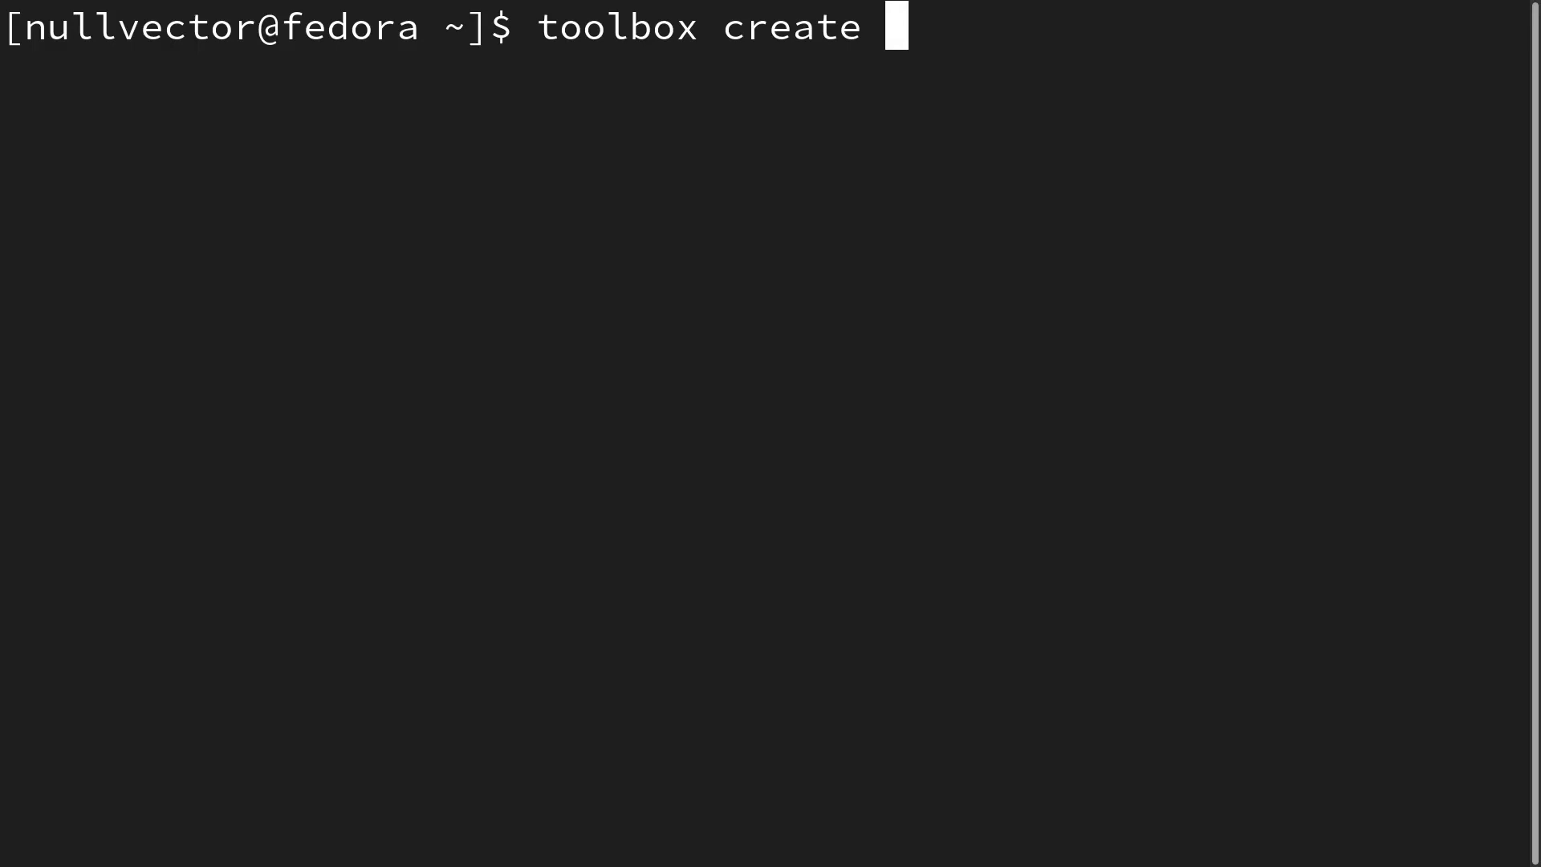
text(null)
key(Return)
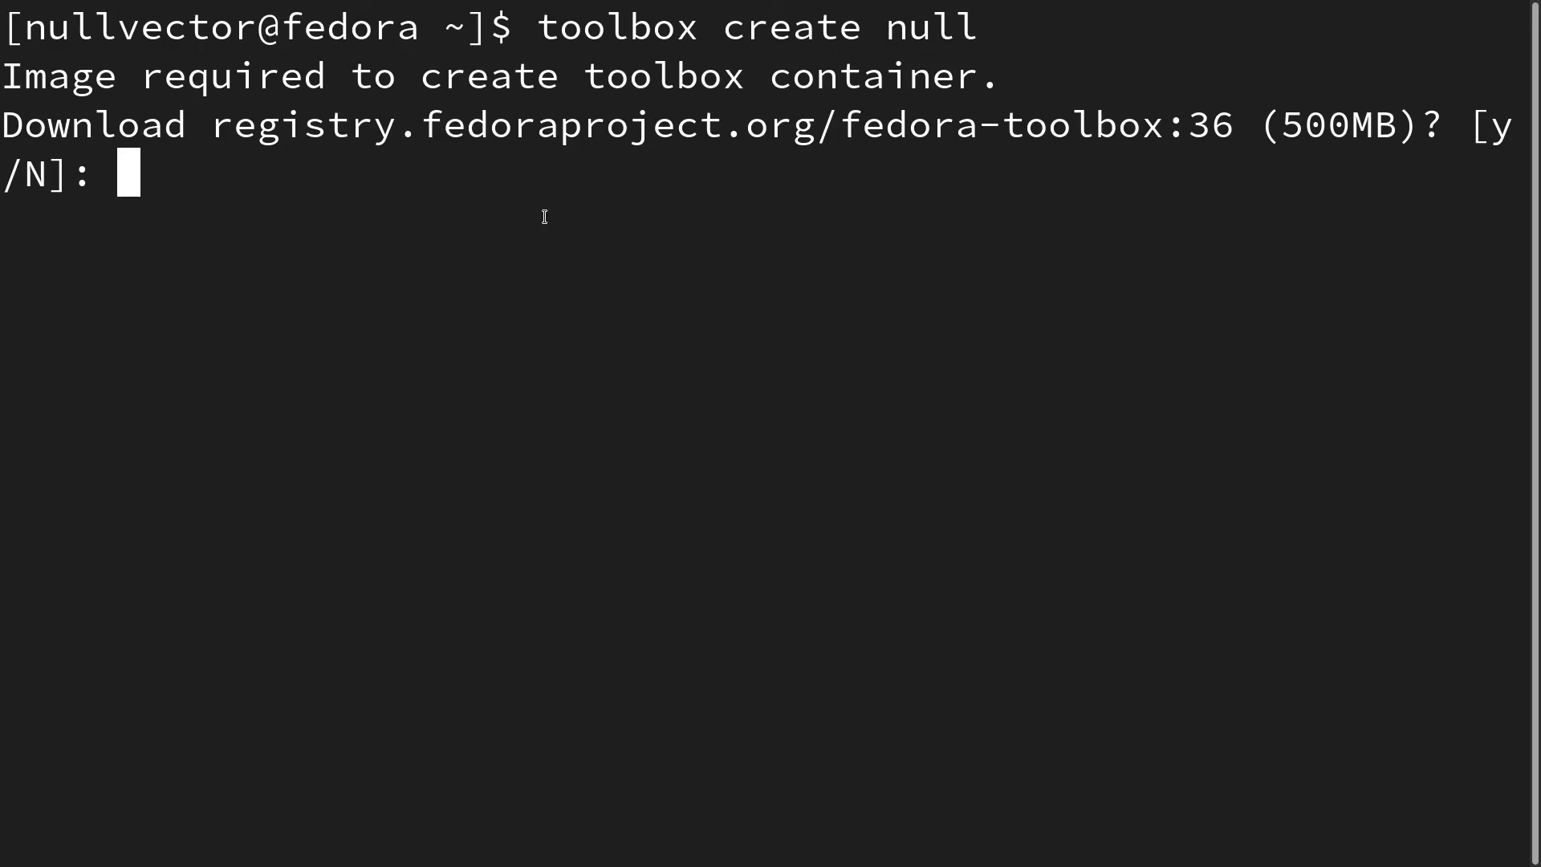
Decline the toolbox image download and search GNOME Software for 'vim'.
text(n)
key(Return)
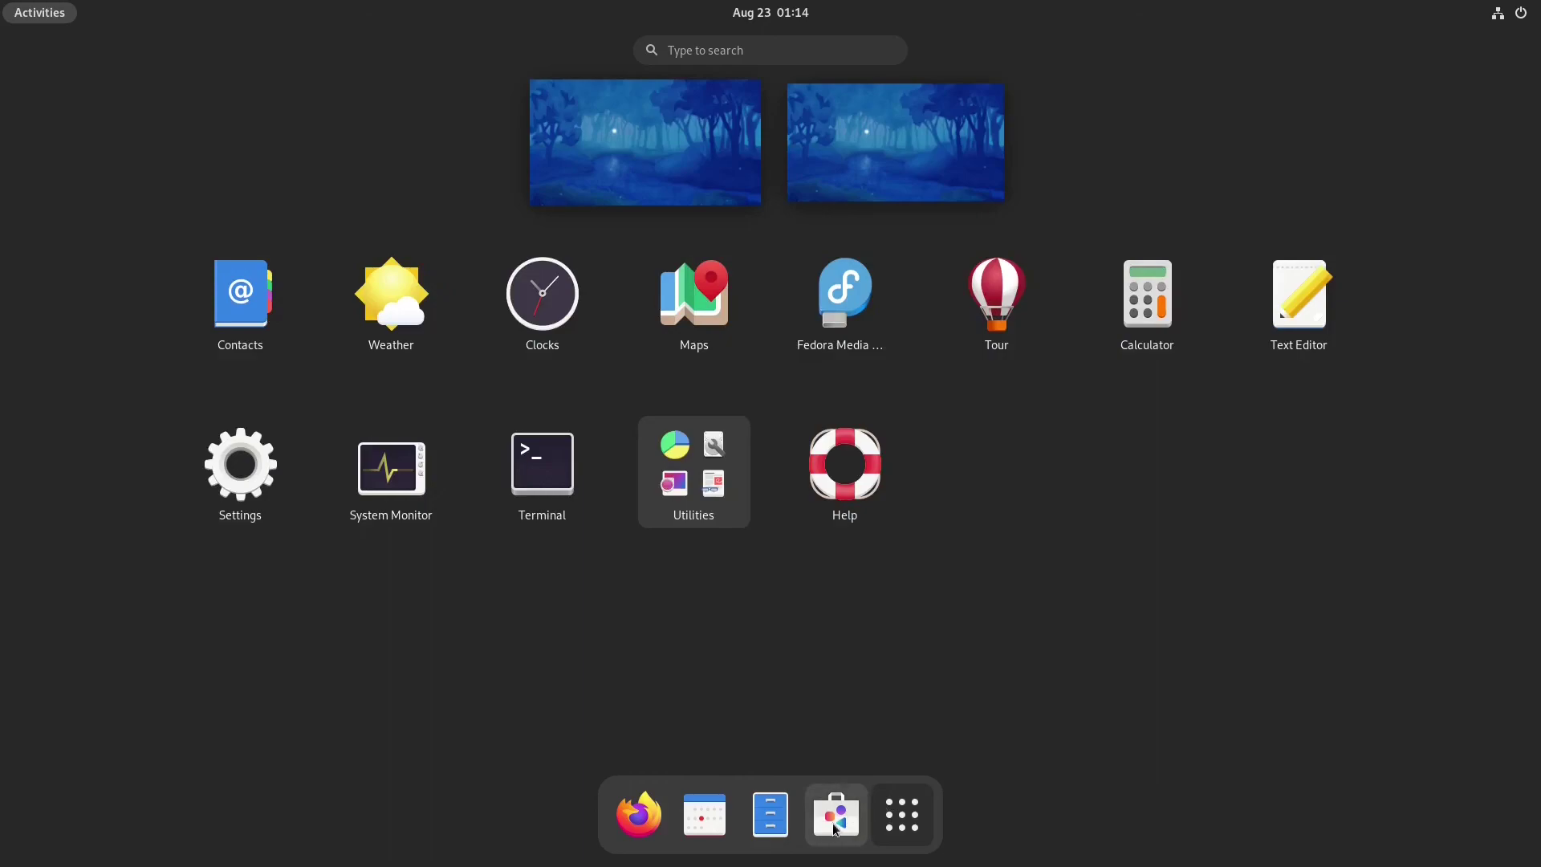
click(835, 826)
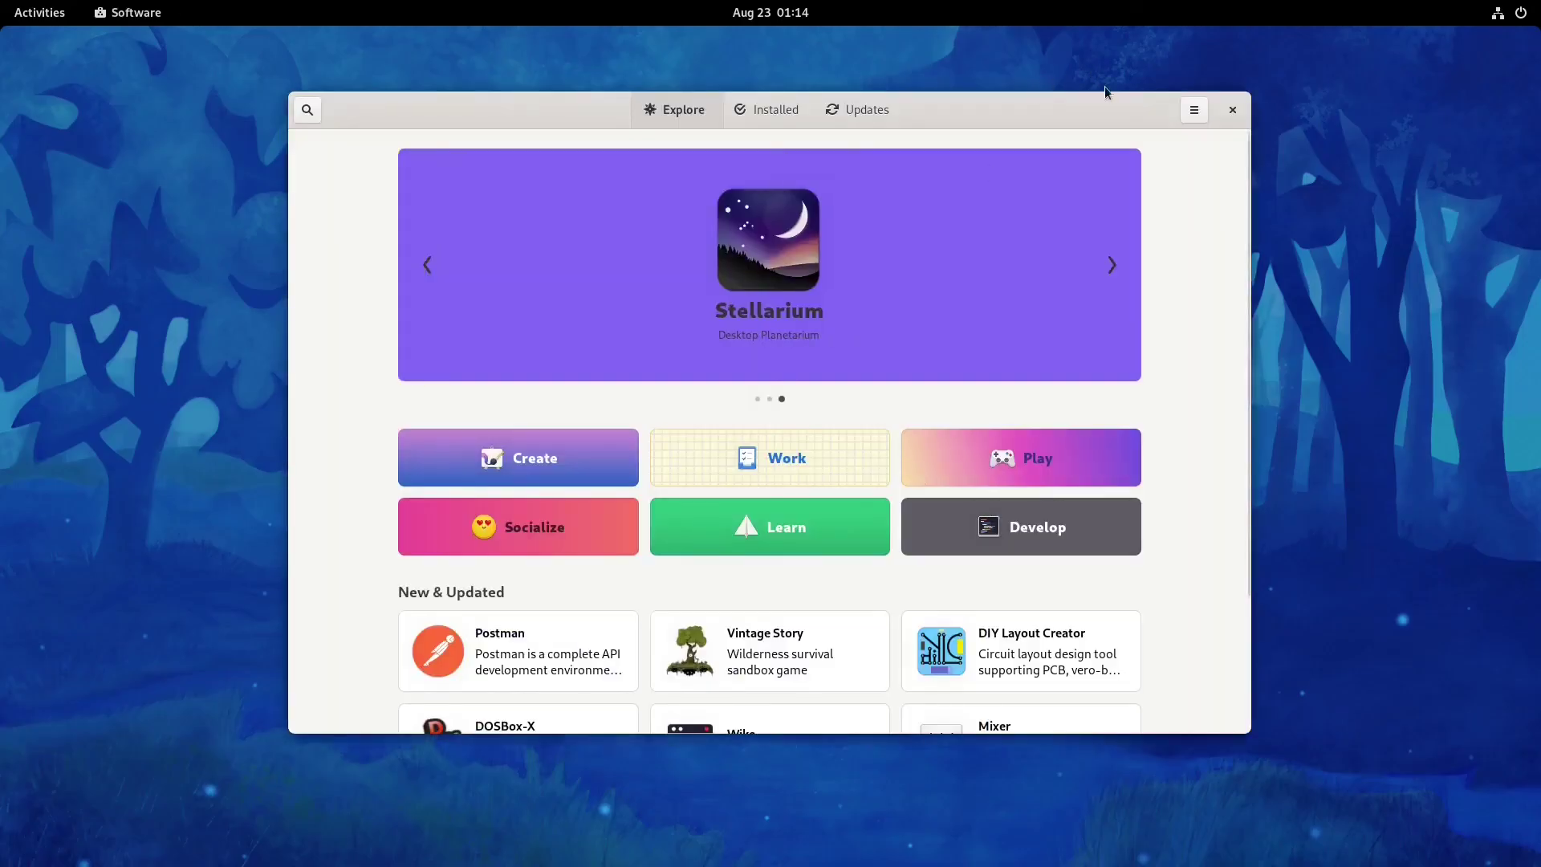
double_click(1108, 111)
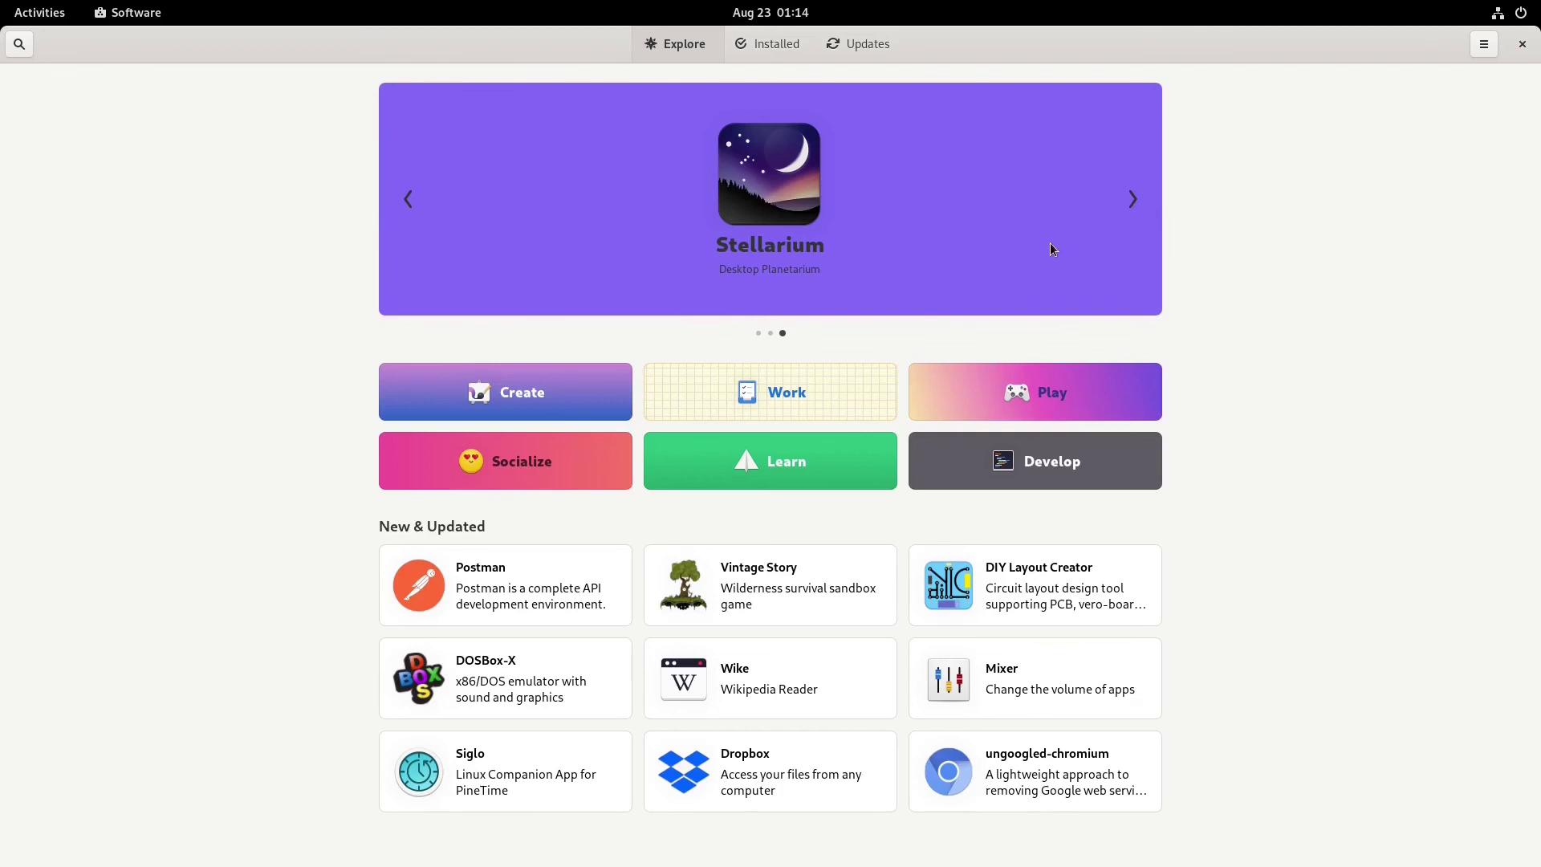
click(19, 44)
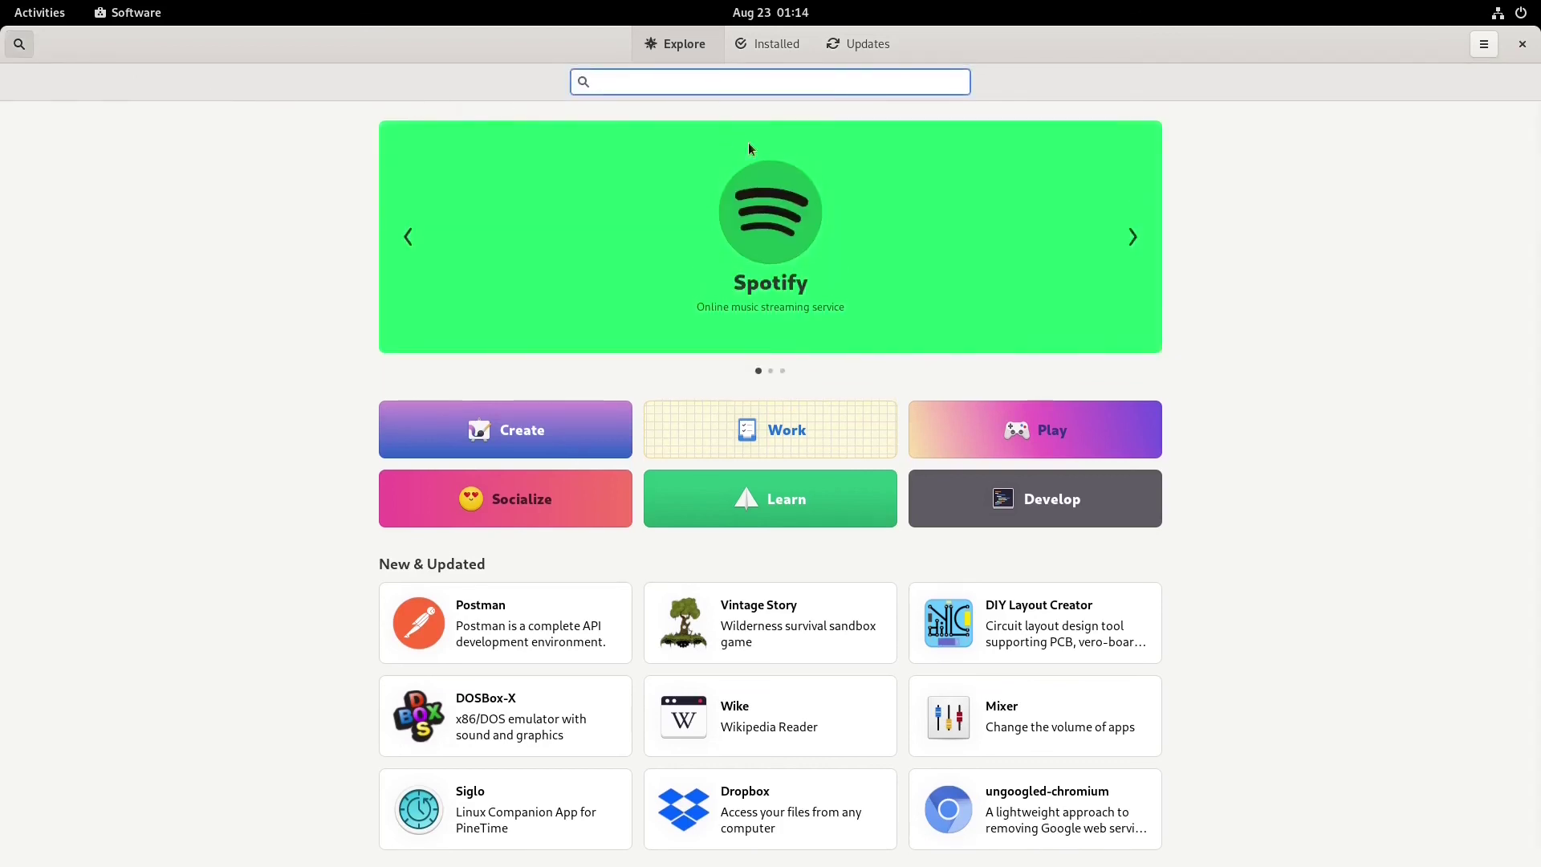
text(vim)
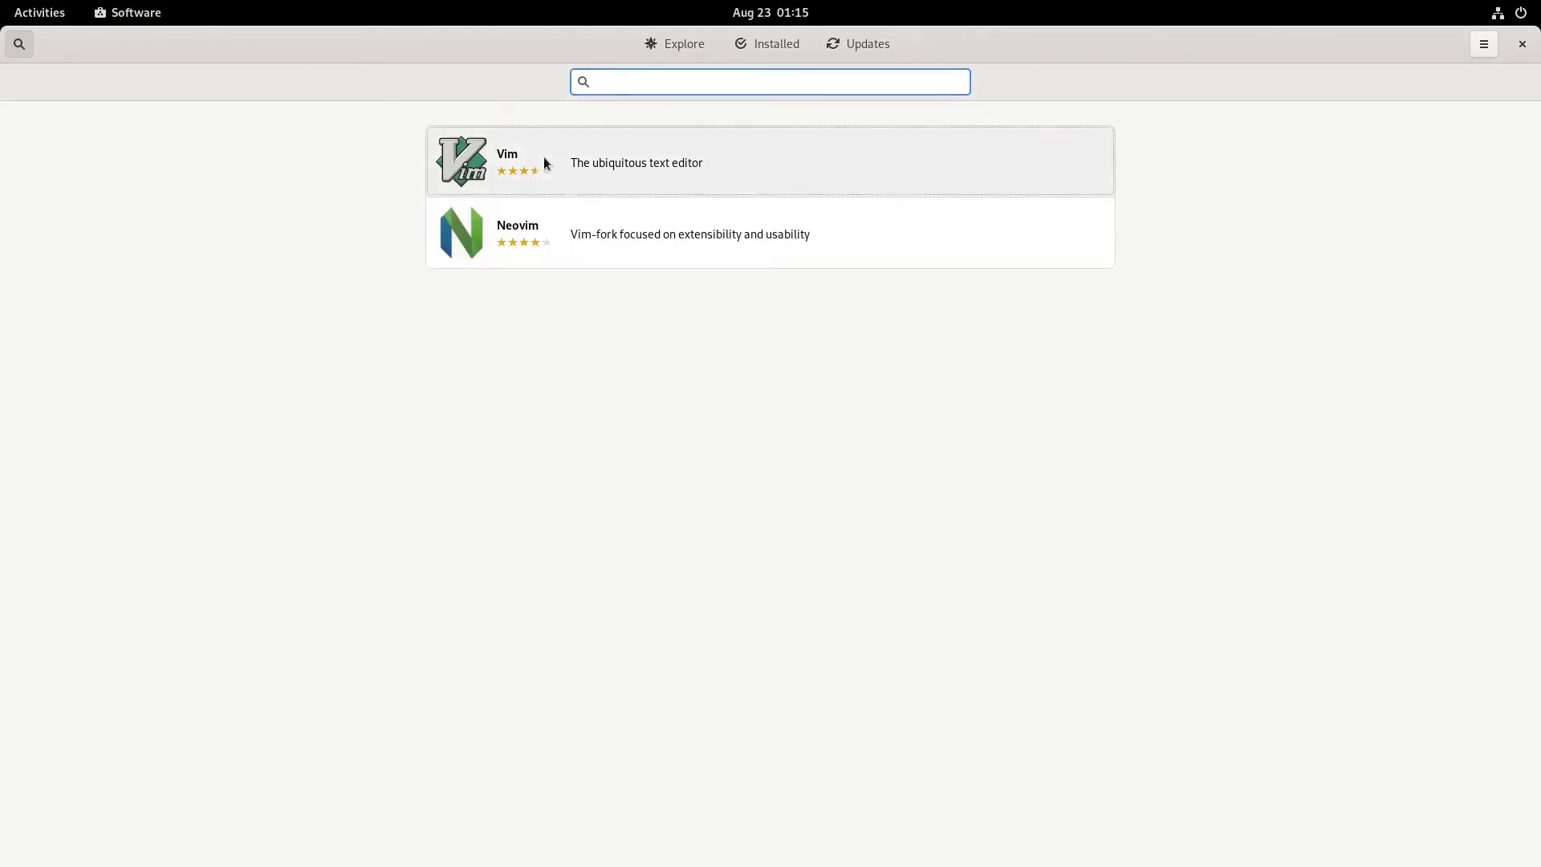
Install Vim from its details page and go back to the vim search results.
click(543, 157)
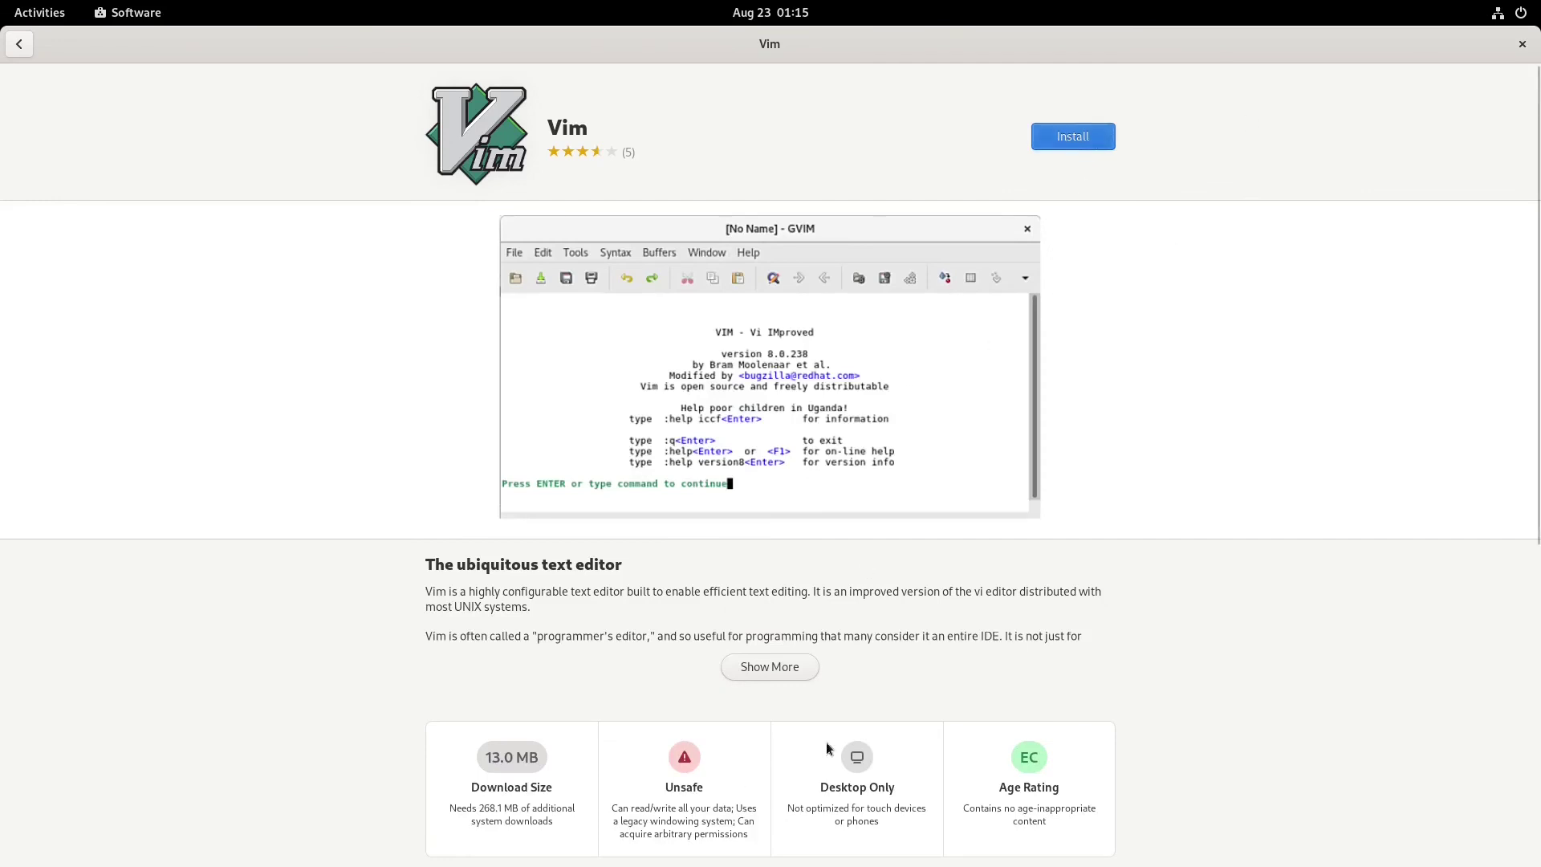
click(1074, 136)
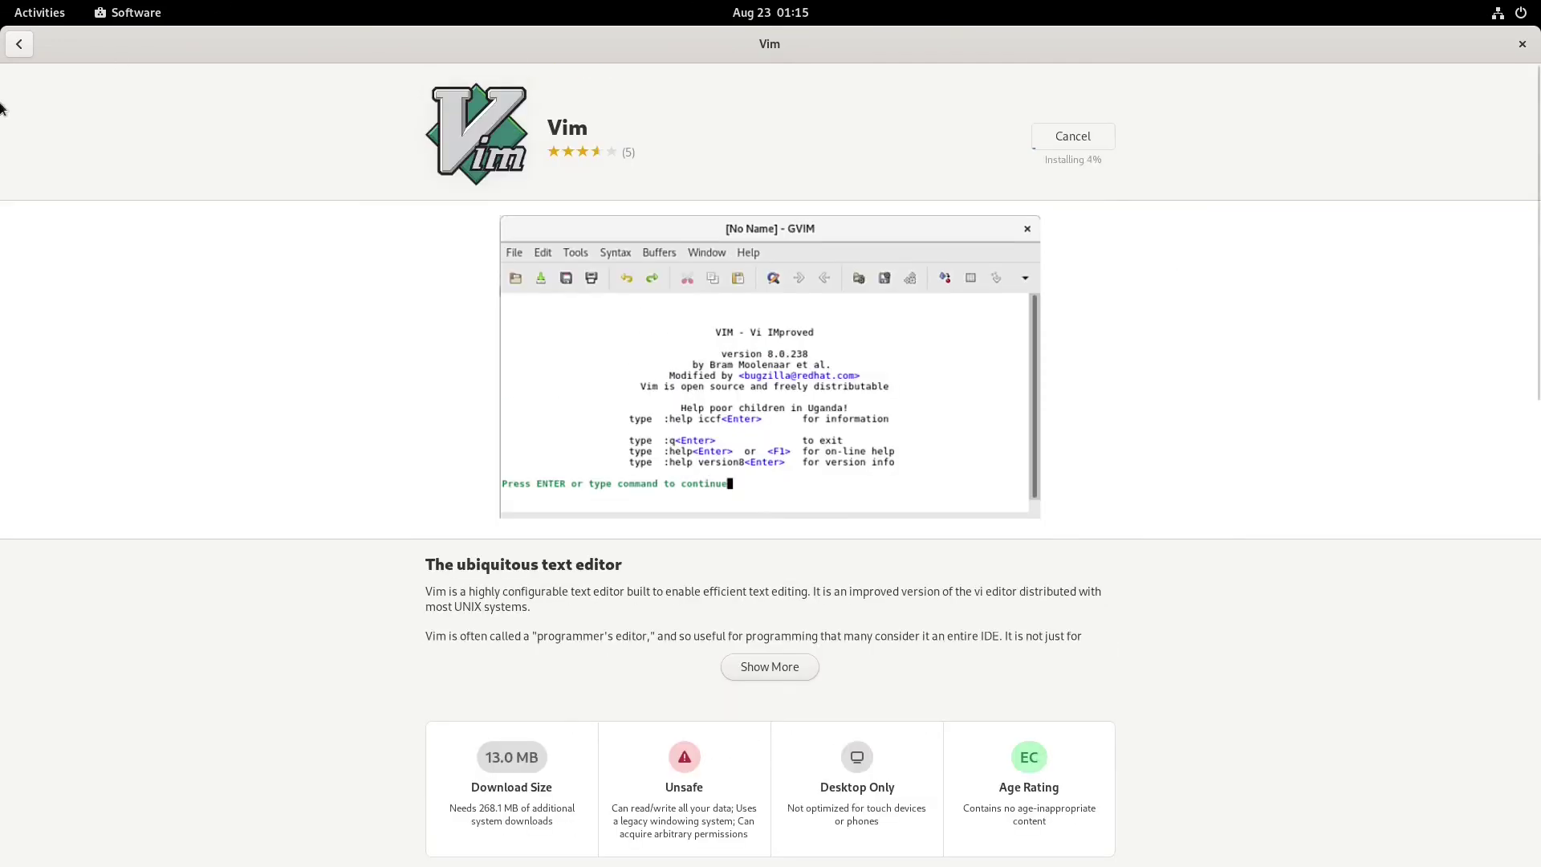
click(18, 44)
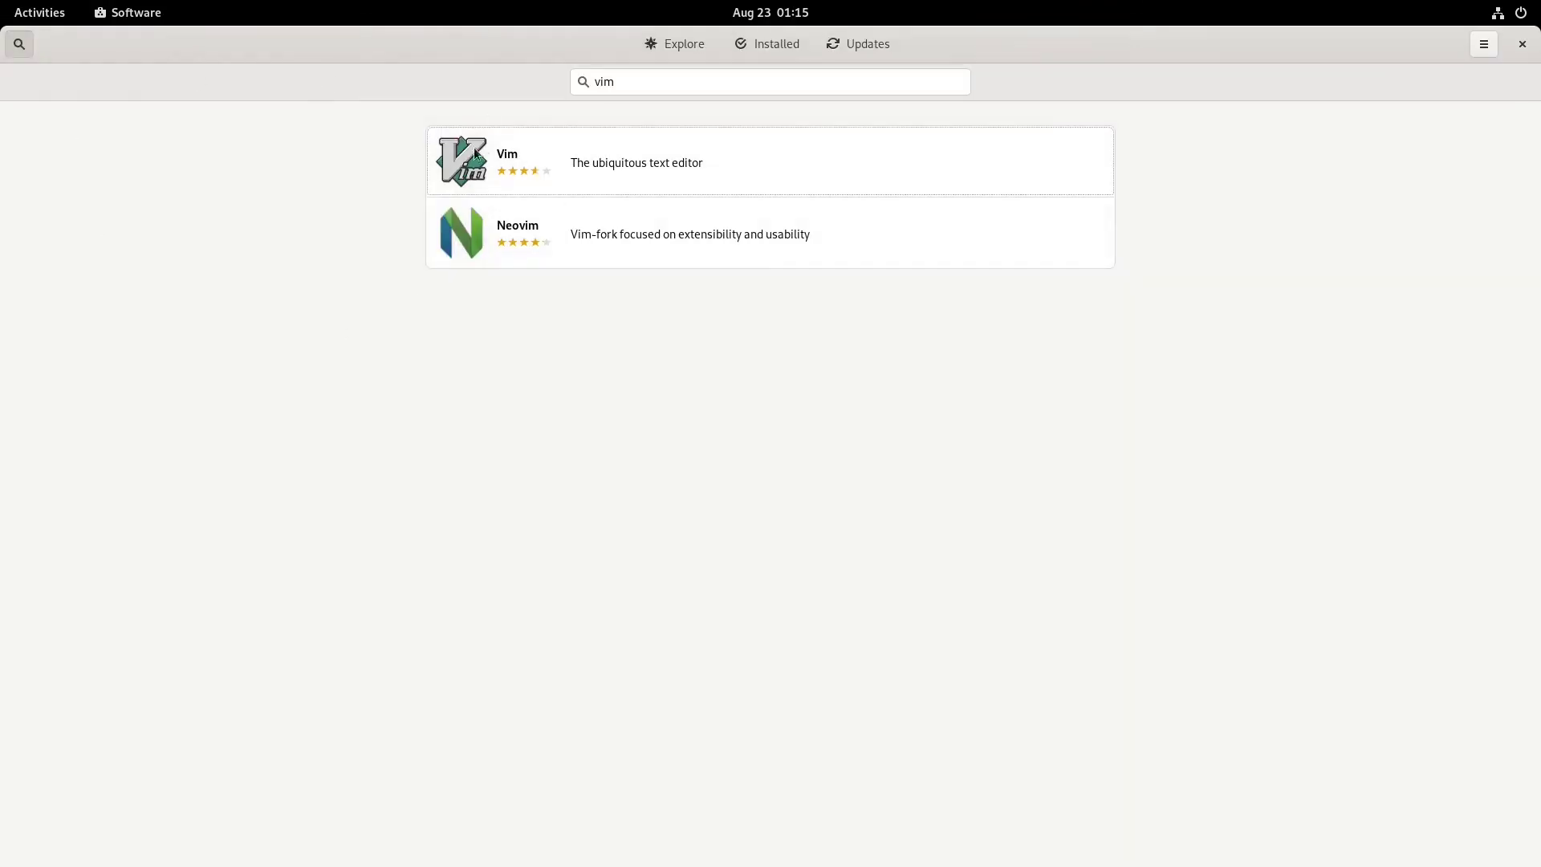
double_click(1372, 58)
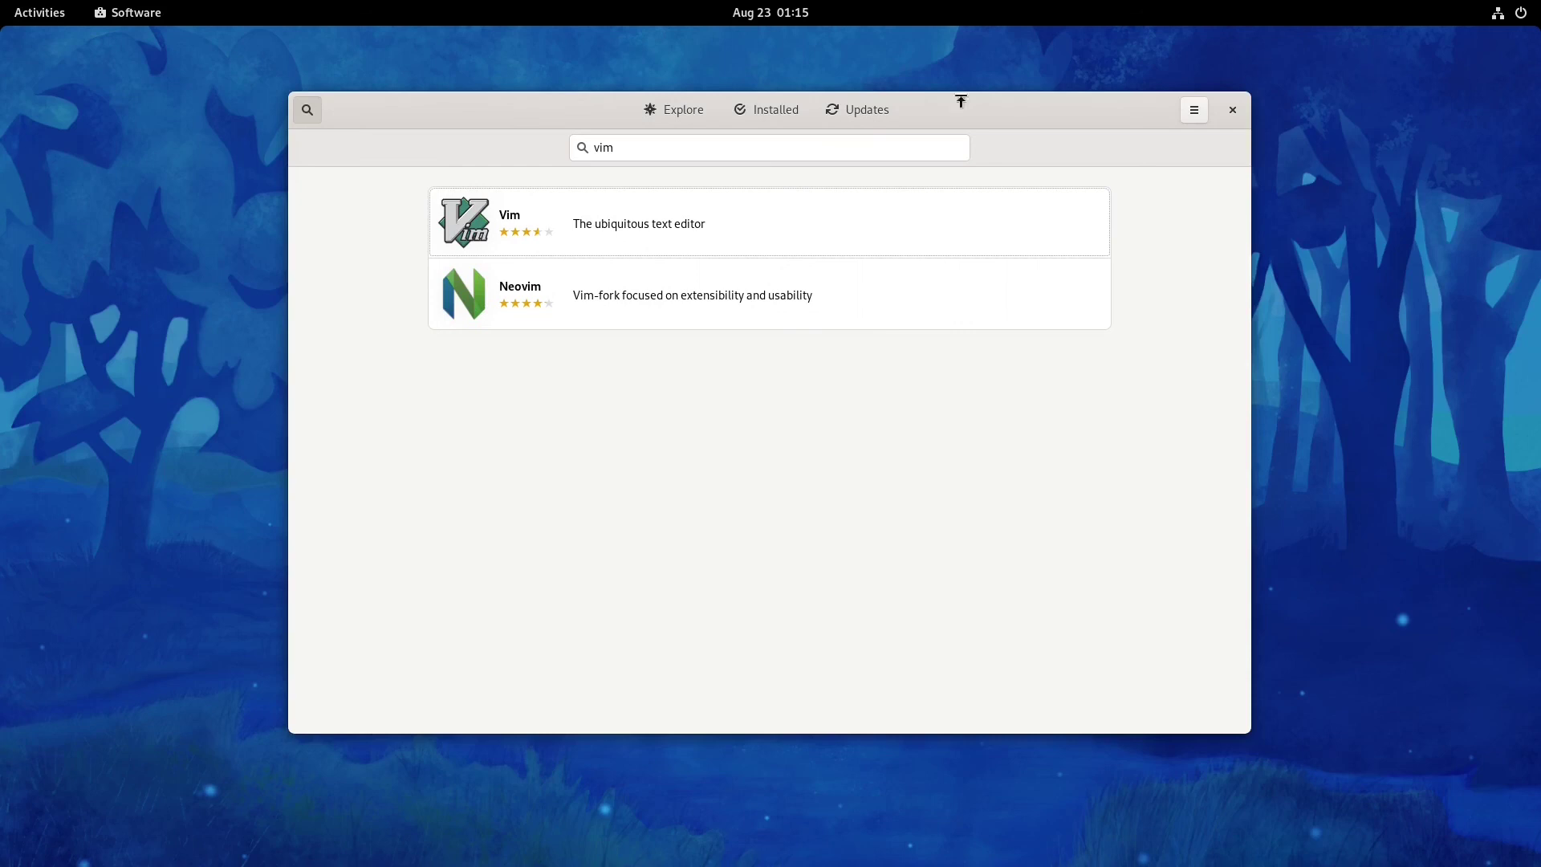